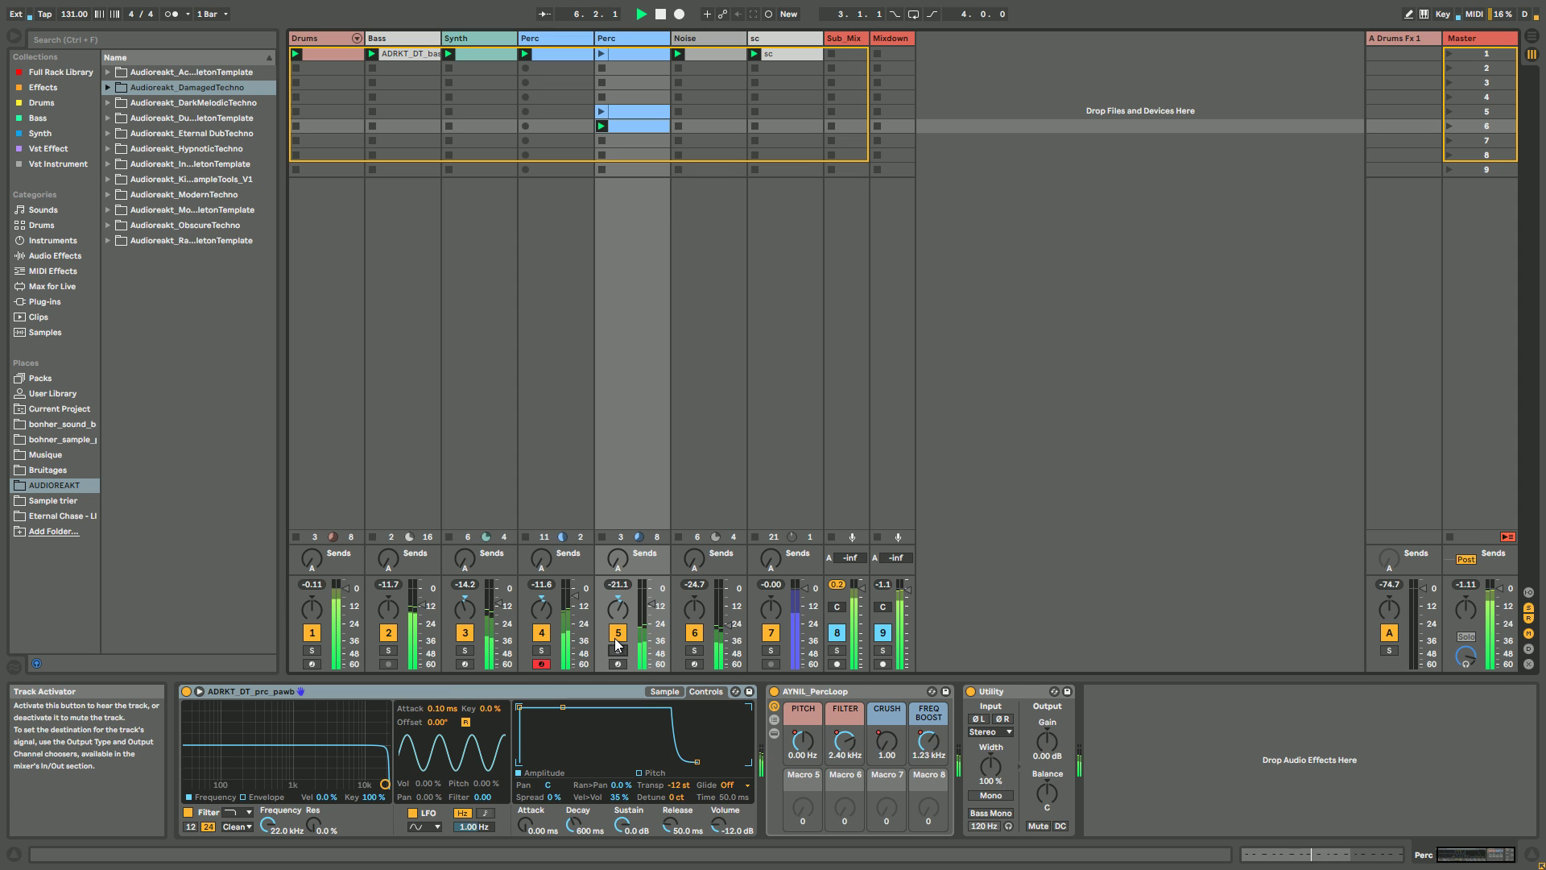
Step: Mute the second Perc track (5) and compare the playing mix with Perc track 4 soloed, muted and active
{"action": "left_click", "coordinate": [618, 636]}
{"action": "left_click", "coordinate": [542, 650]}
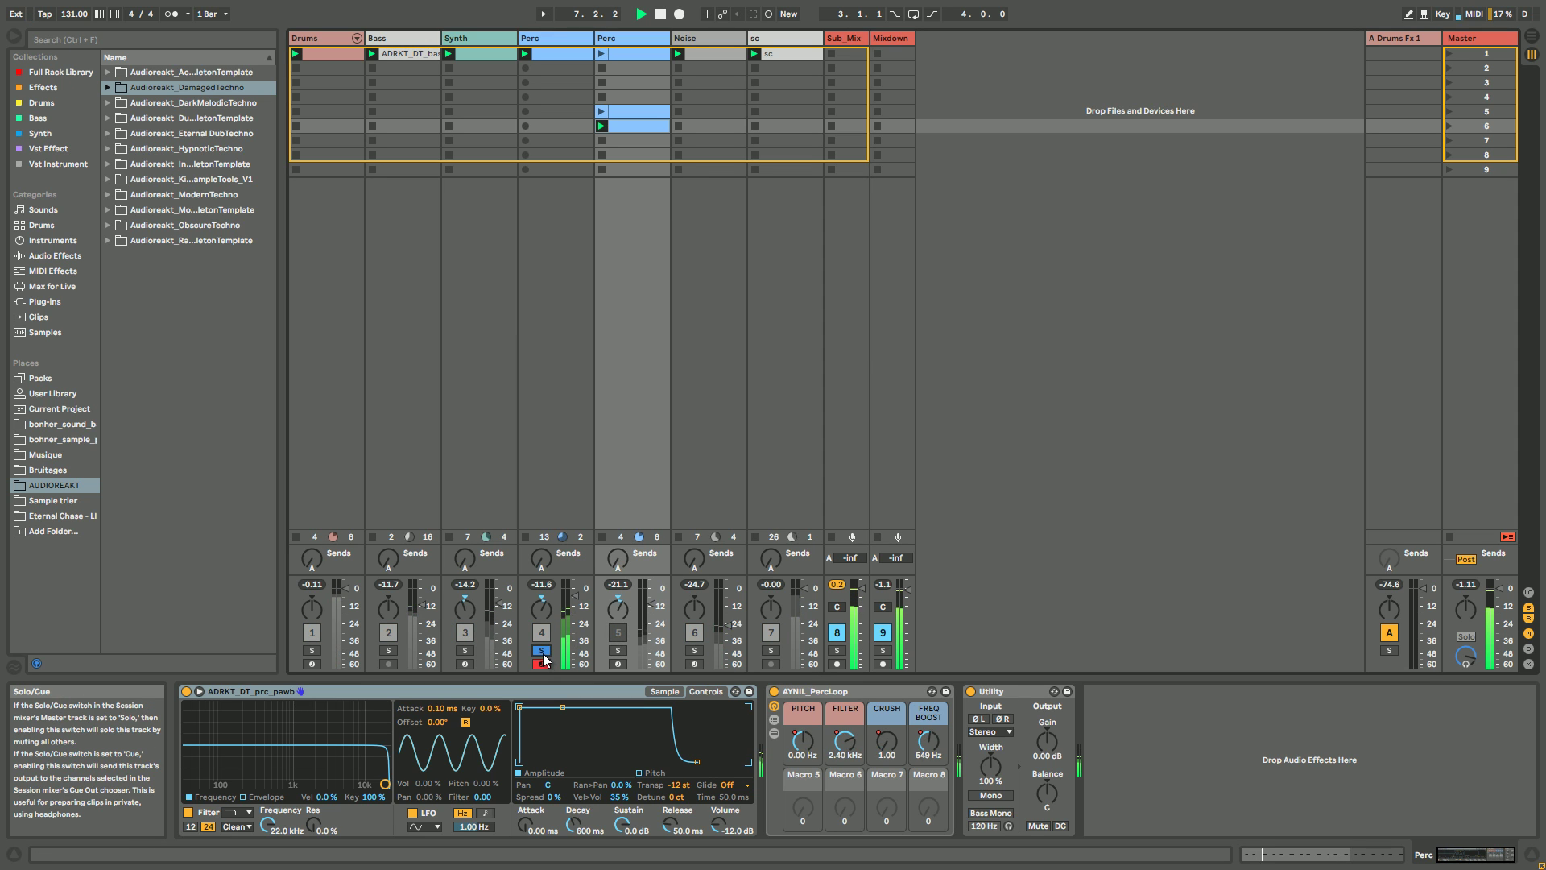
{"action": "left_click", "coordinate": [542, 651]}
{"action": "left_click", "coordinate": [543, 634]}
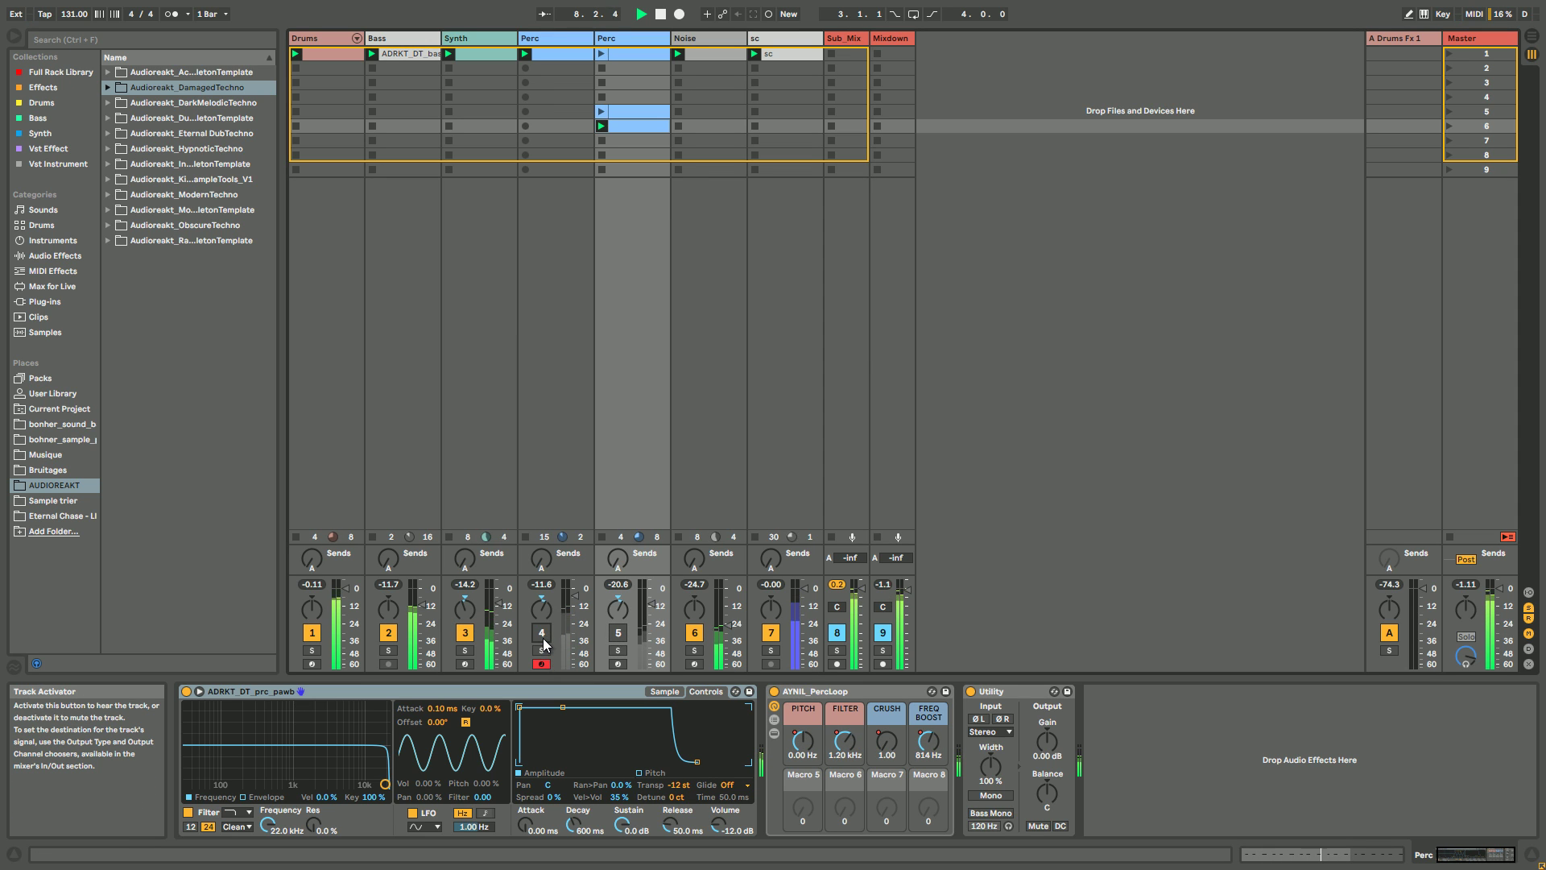
{"action": "left_click", "coordinate": [542, 634]}
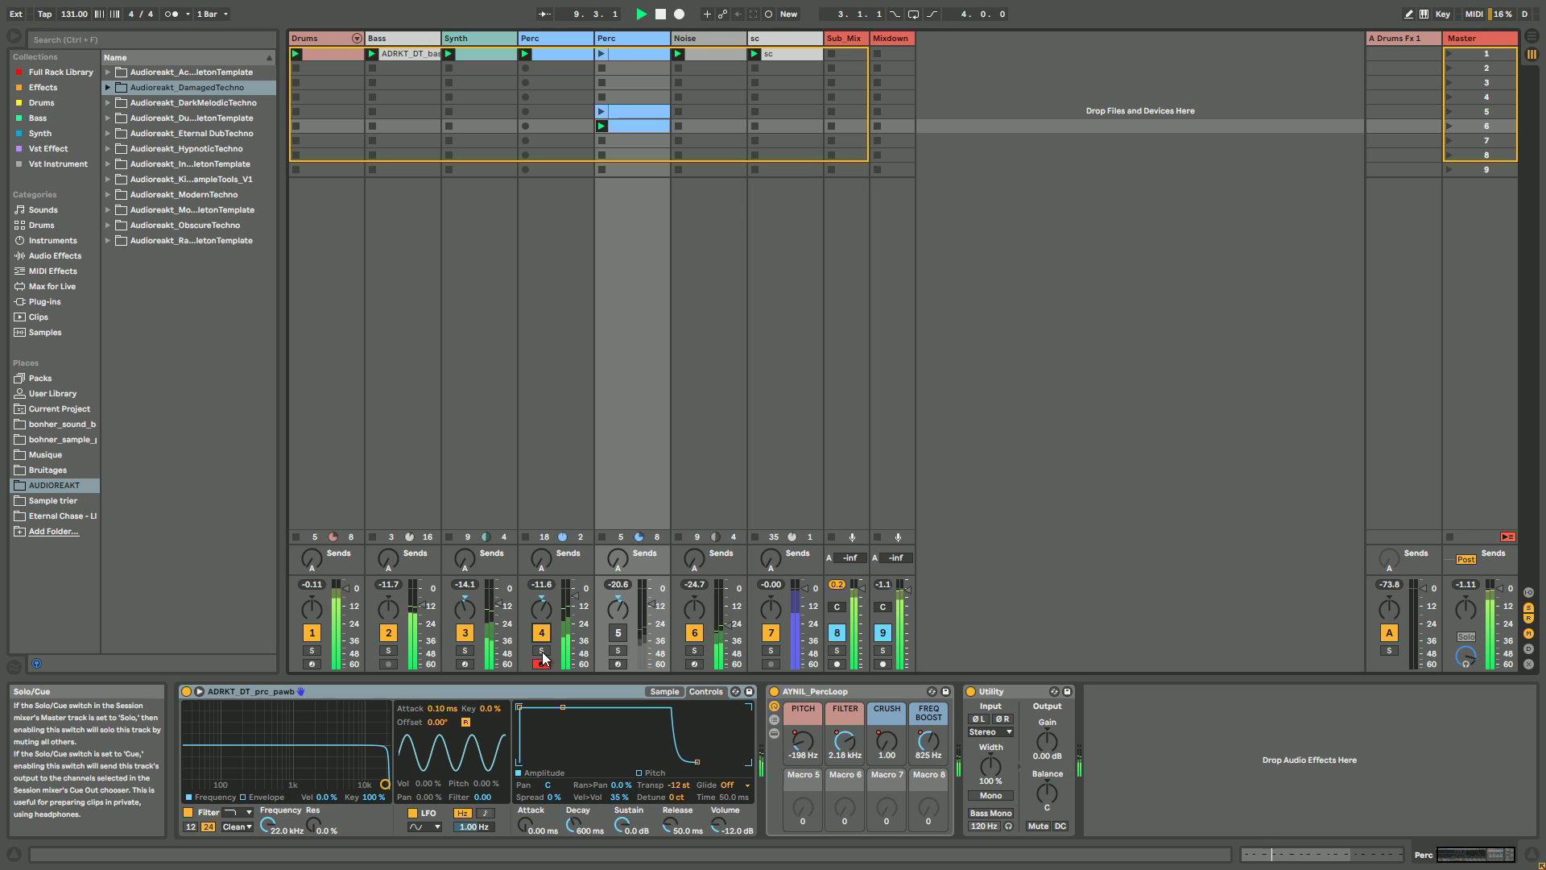
Step: Open the MIDI clip in the first slot of Perc track 4 and examine its C3 note pattern
{"action": "left_click", "coordinate": [564, 41]}
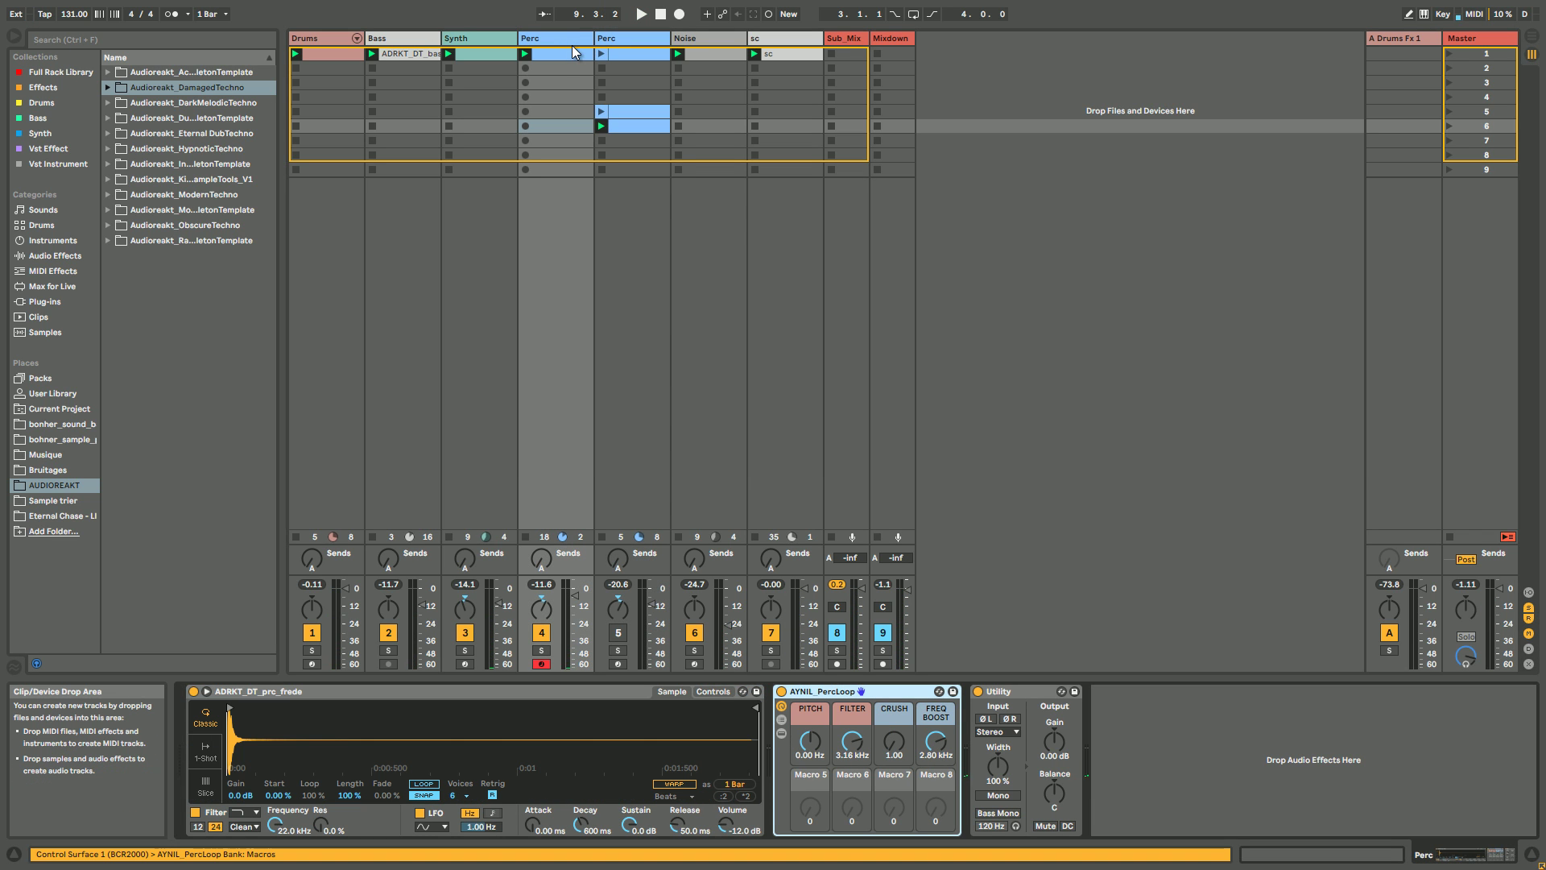
{"action": "double_click", "coordinate": [564, 54]}
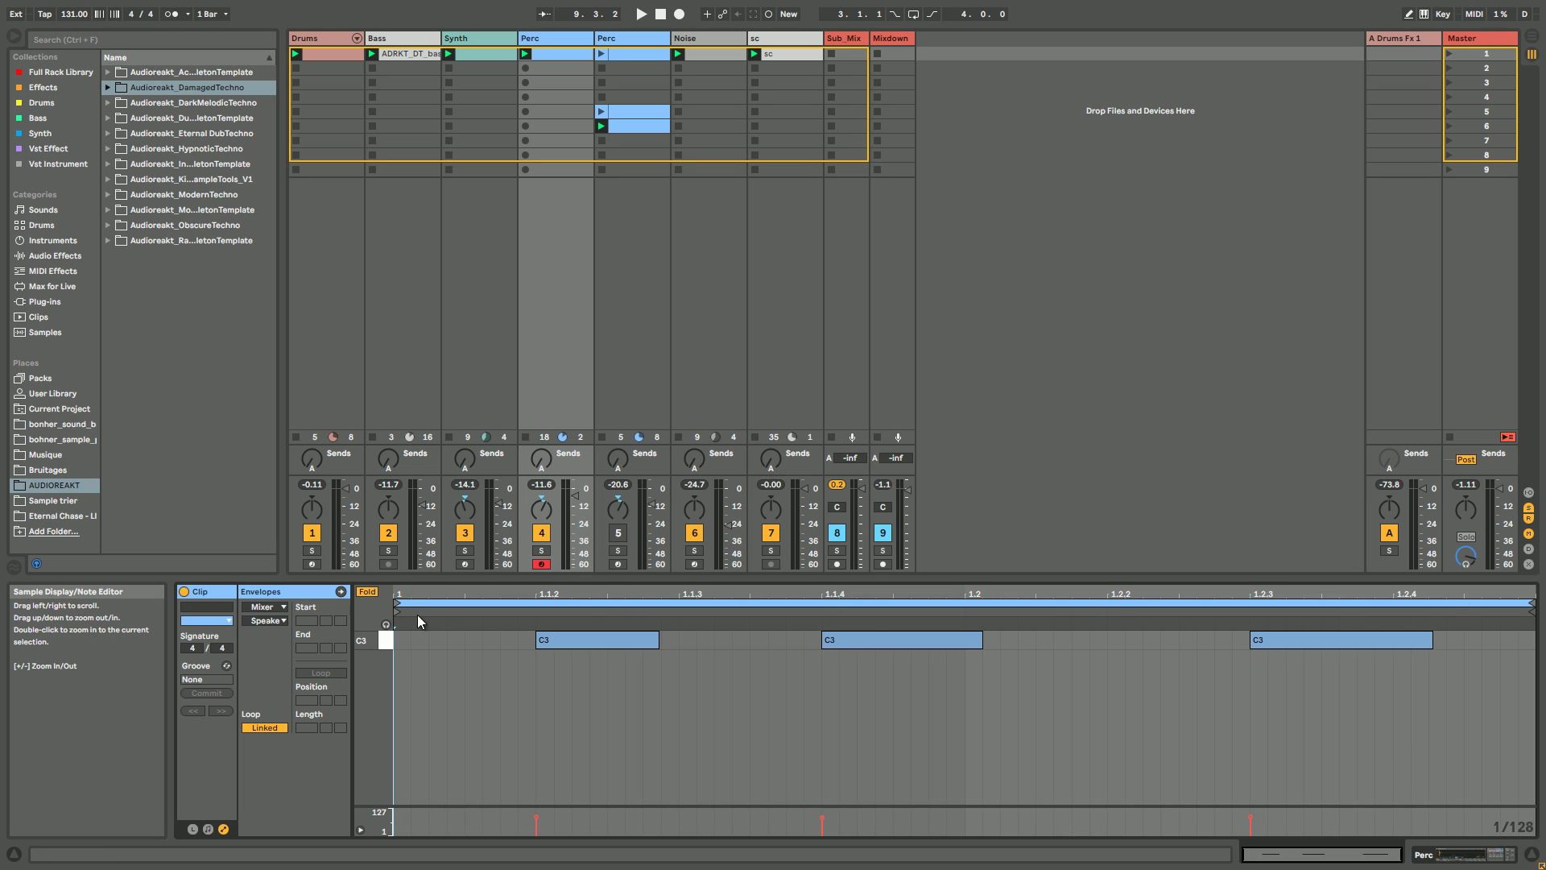
{"action": "left_click", "coordinate": [565, 640]}
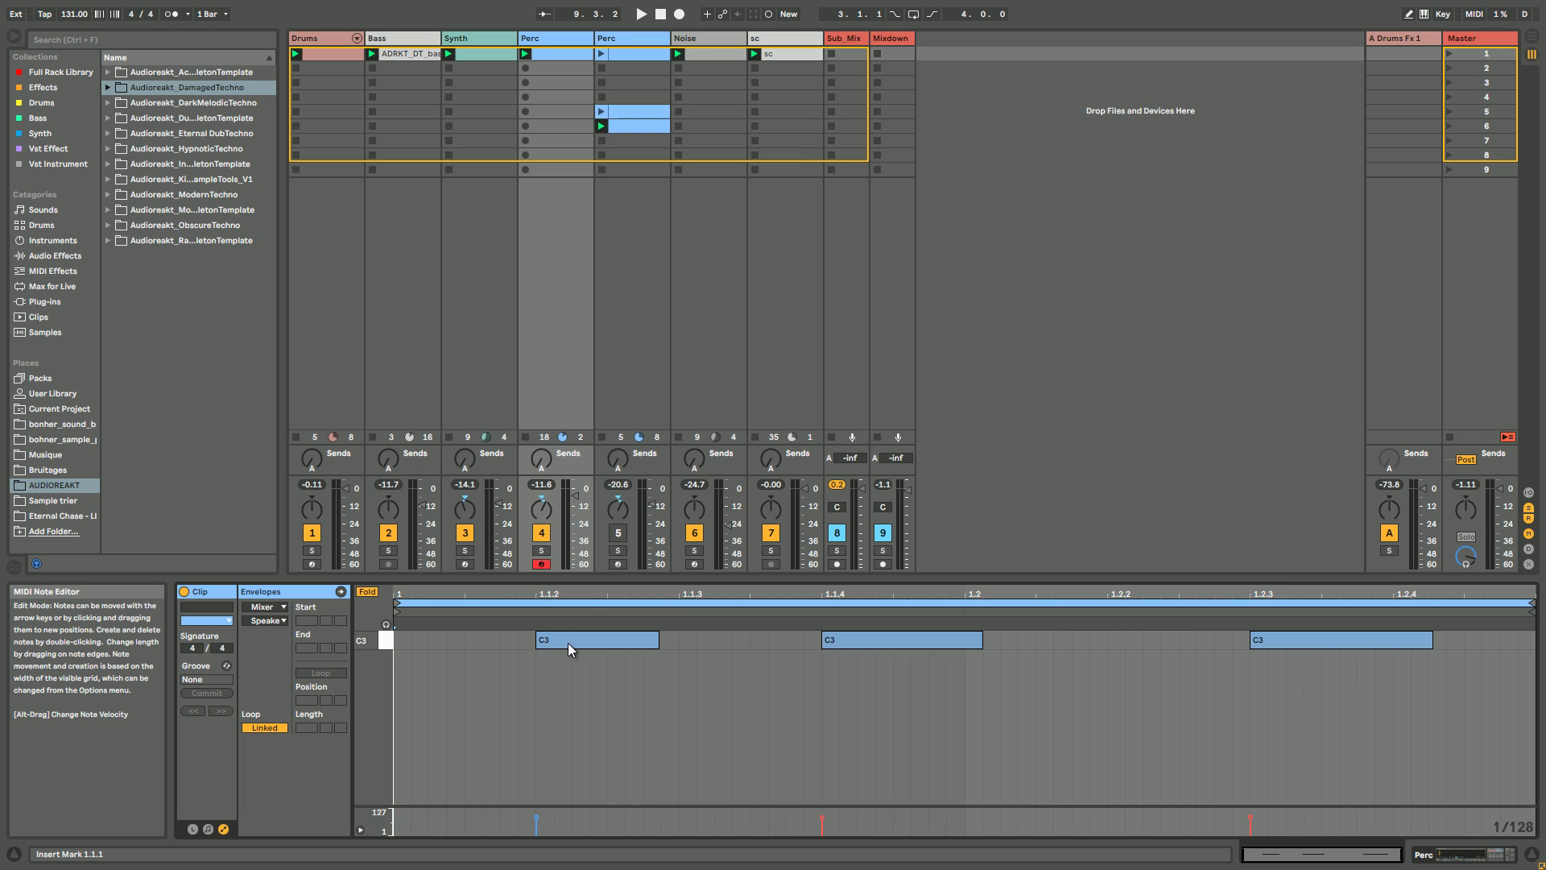
{"action": "left_click", "coordinate": [903, 644]}
{"action": "left_click", "coordinate": [859, 638]}
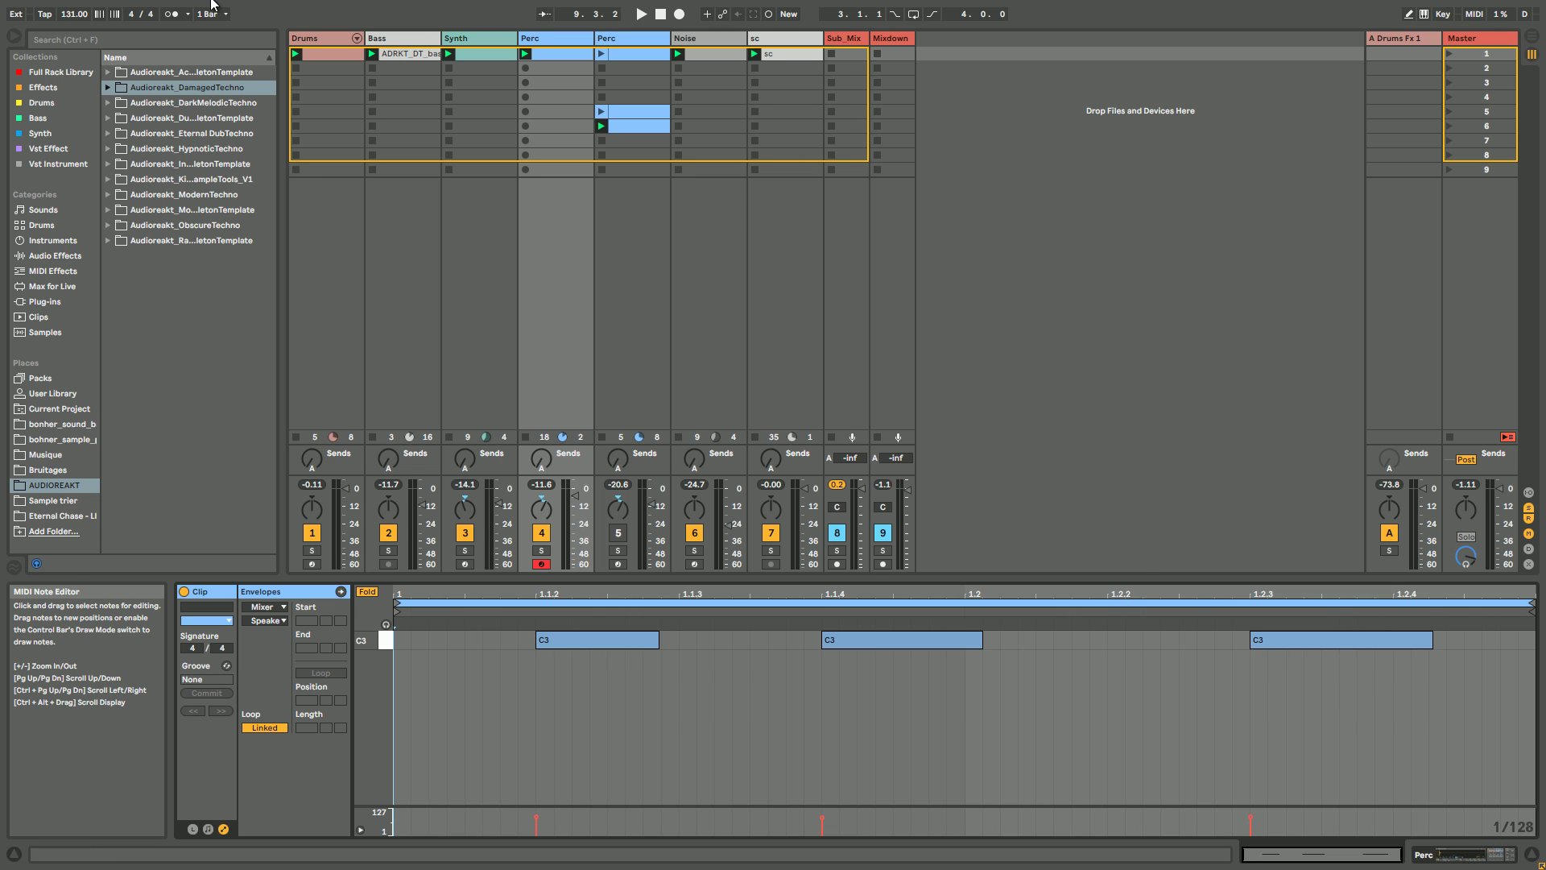
Step: Solo Perc track 4 and audition its dry sample with the AYNIL_PercLoop rack bypassed
{"action": "left_click", "coordinate": [541, 550]}
{"action": "left_click", "coordinate": [571, 69]}
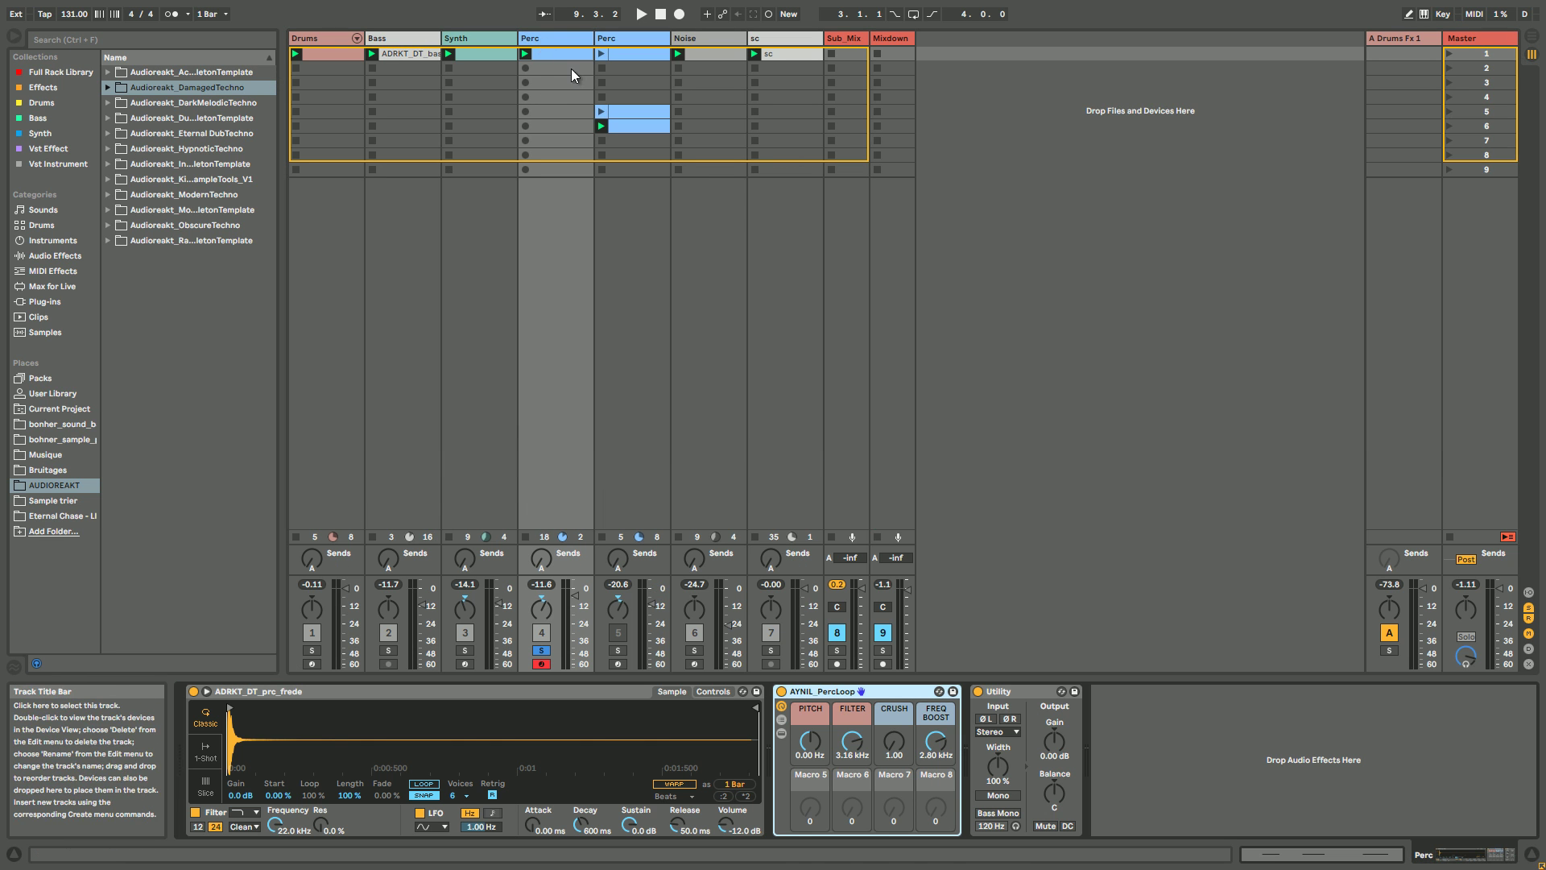
{"action": "key", "text": "space"}
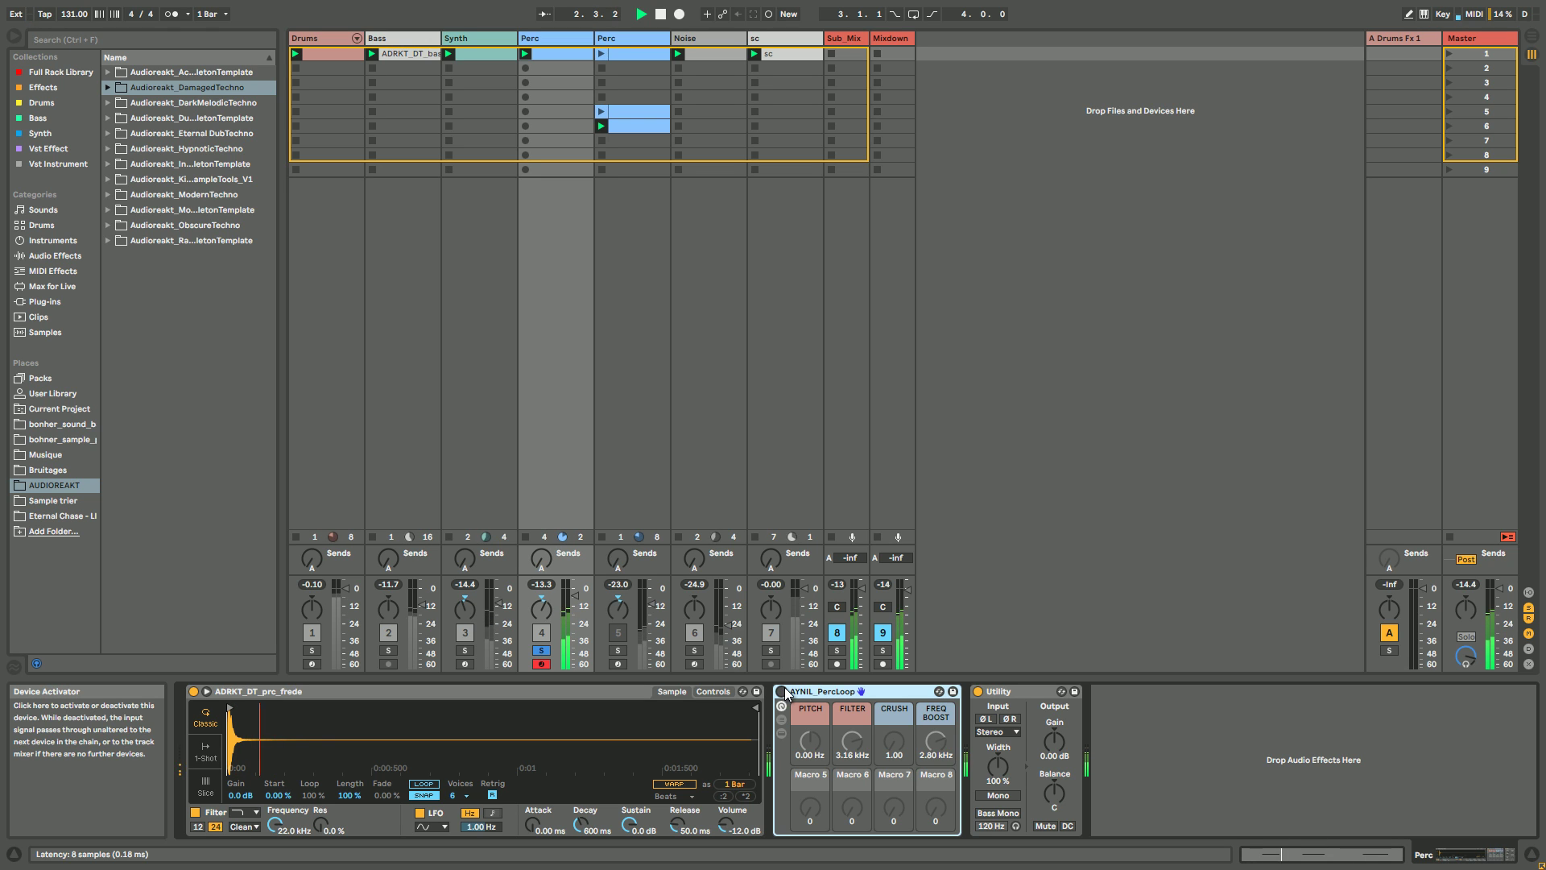
{"action": "key", "text": "space"}
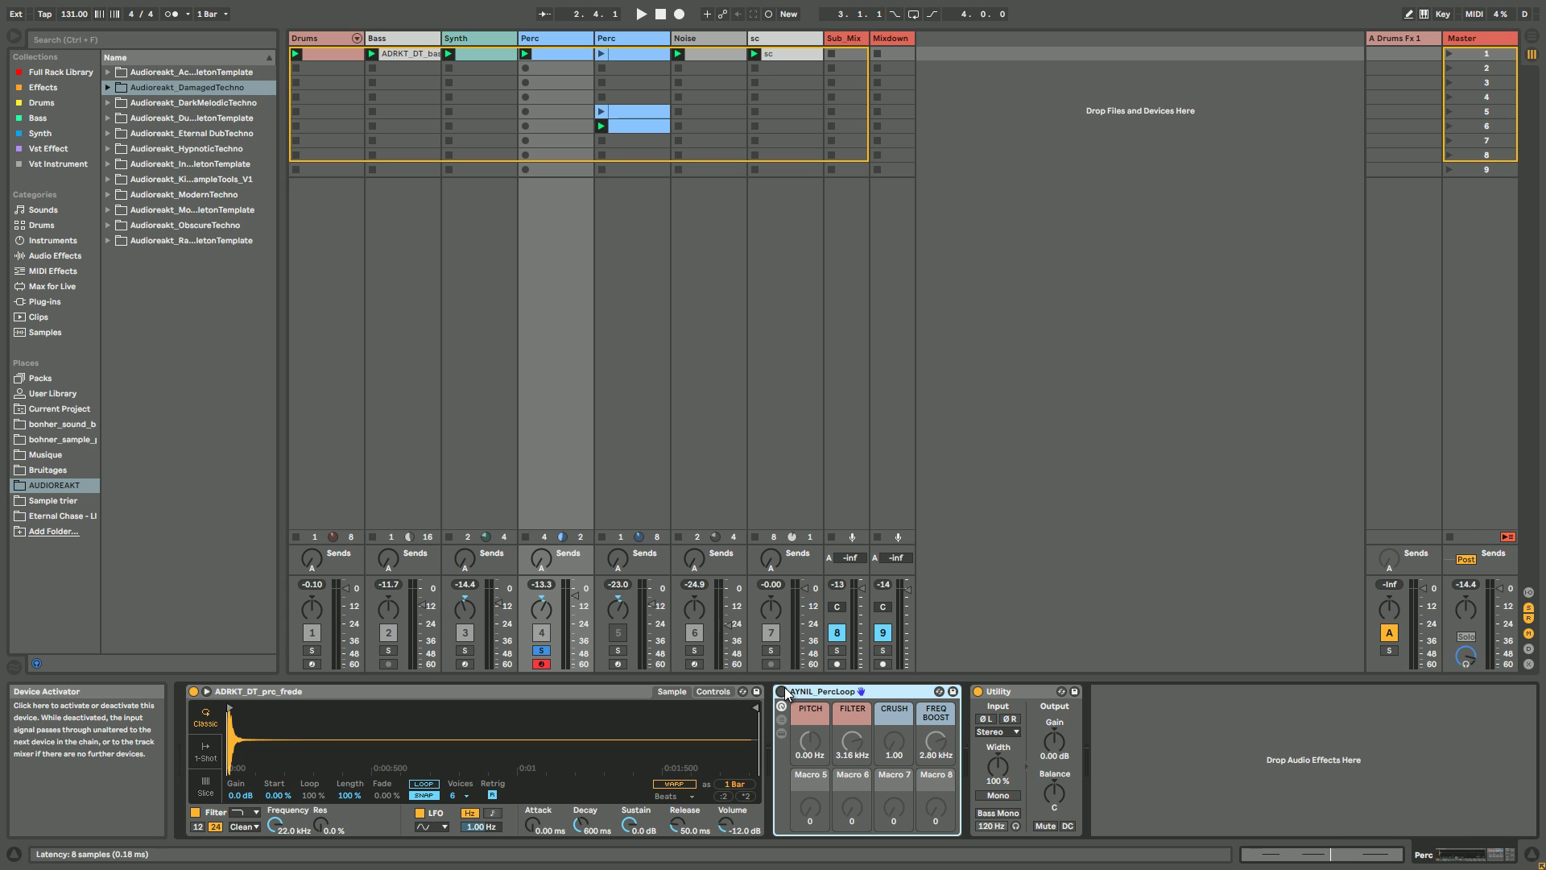
Step: Show the devices inside the AYNIL_PercLoop rack and collapse its Frequency Shifter and Redux
{"action": "left_click", "coordinate": [782, 733]}
{"action": "double_click", "coordinate": [1011, 691]}
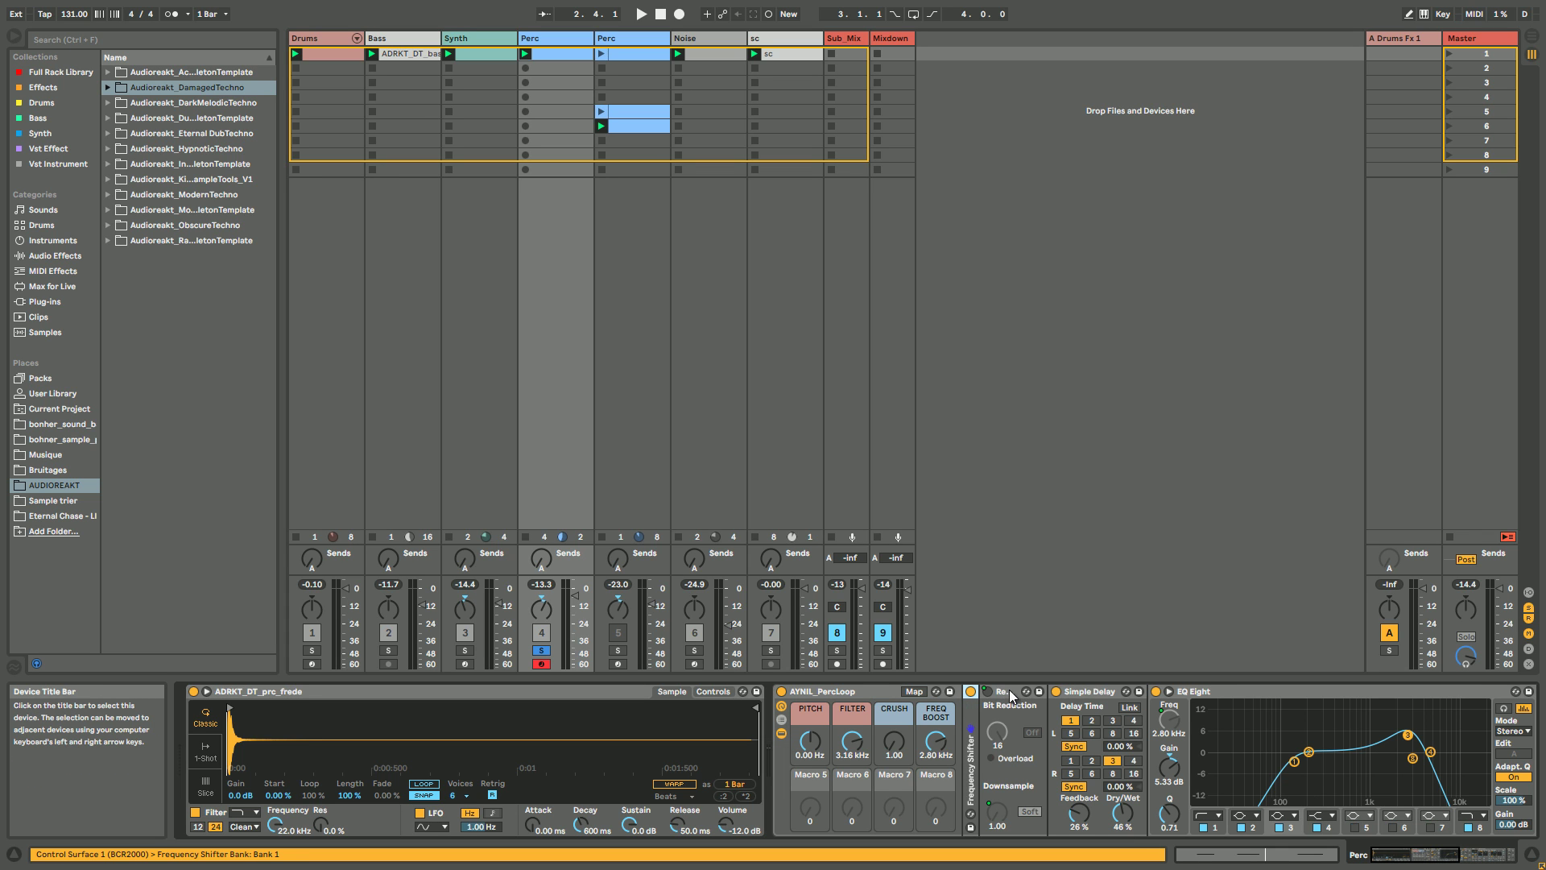
{"action": "double_click", "coordinate": [1004, 692]}
{"action": "scroll", "coordinate": [1063, 749], "scroll_direction": "right", "scroll_amount": 5}
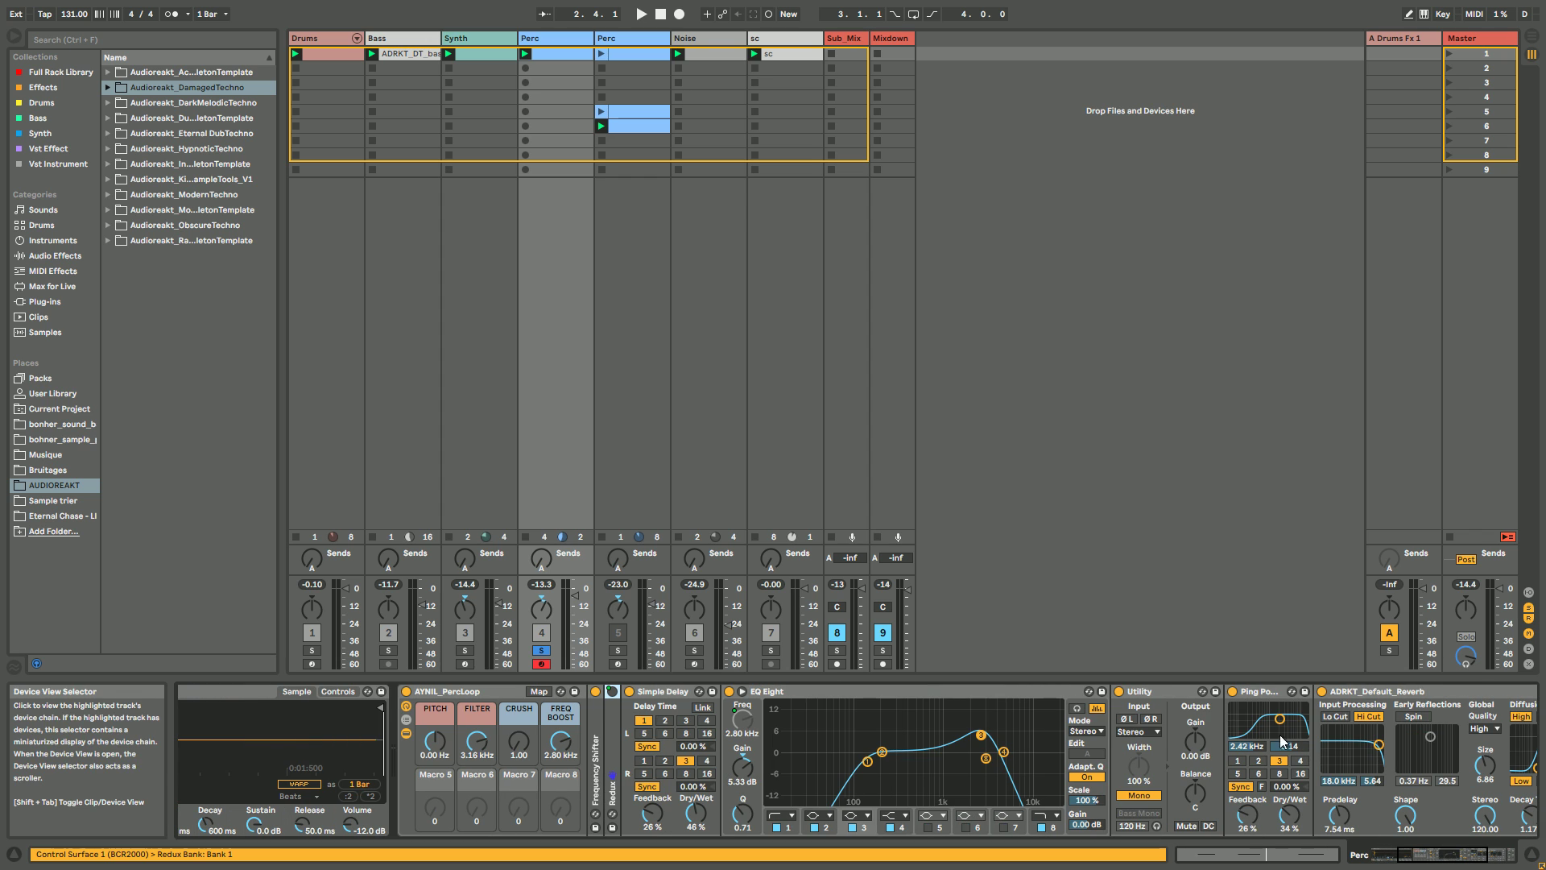
{"action": "scroll", "coordinate": [1327, 838], "scroll_direction": "left", "scroll_amount": 3}
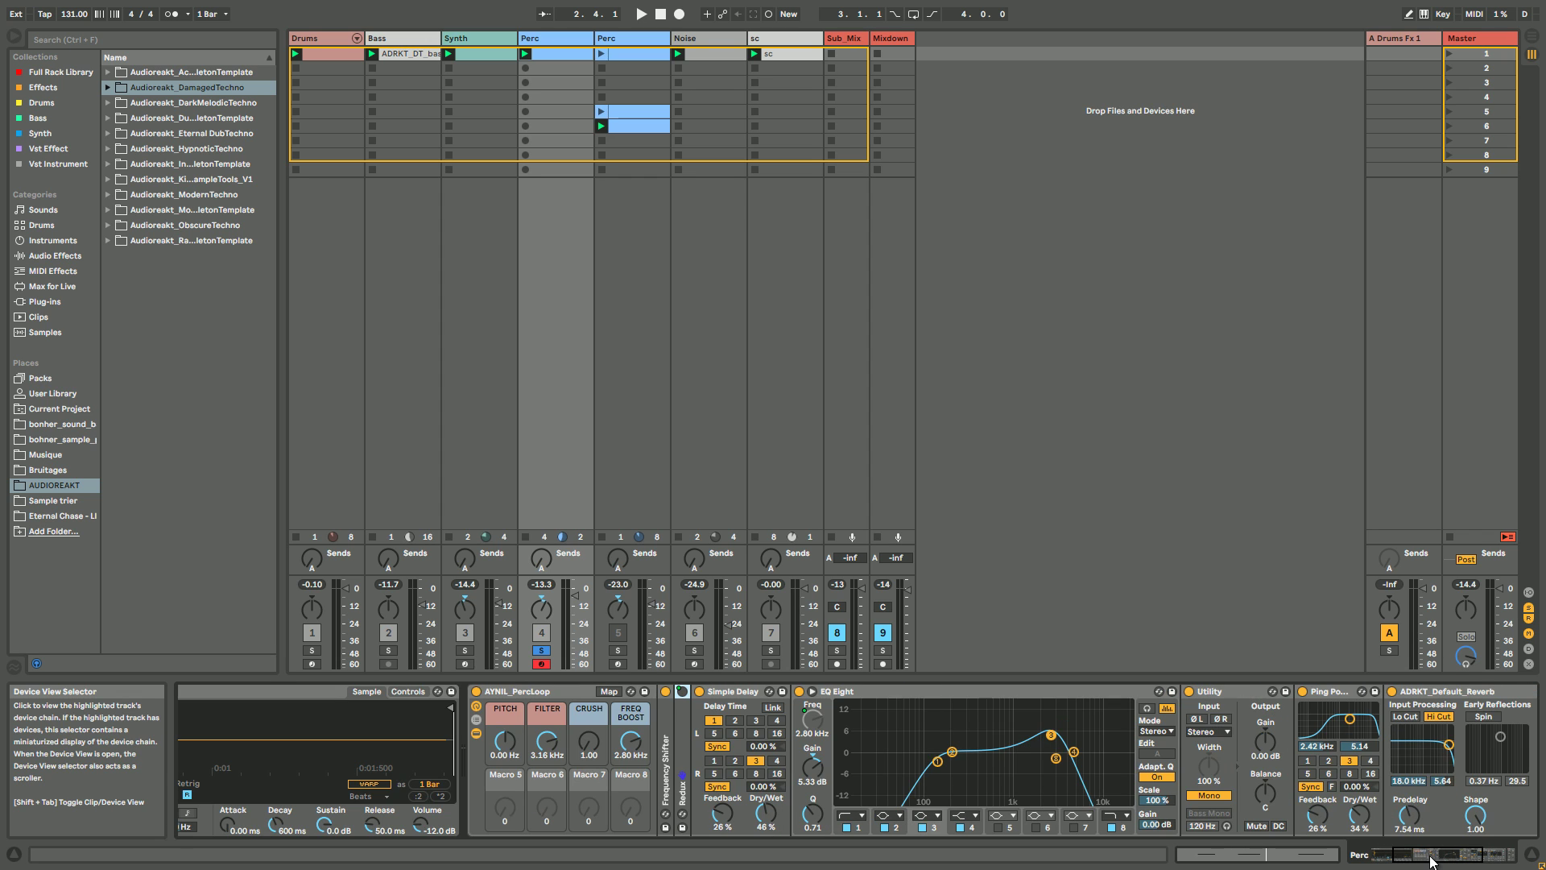
Step: Bypass EQ Eight, Utility, Ping Pong Delay and ADRKT_Default_Reverb in the rack, and select Simple Delay
{"action": "left_click", "coordinate": [799, 691]}
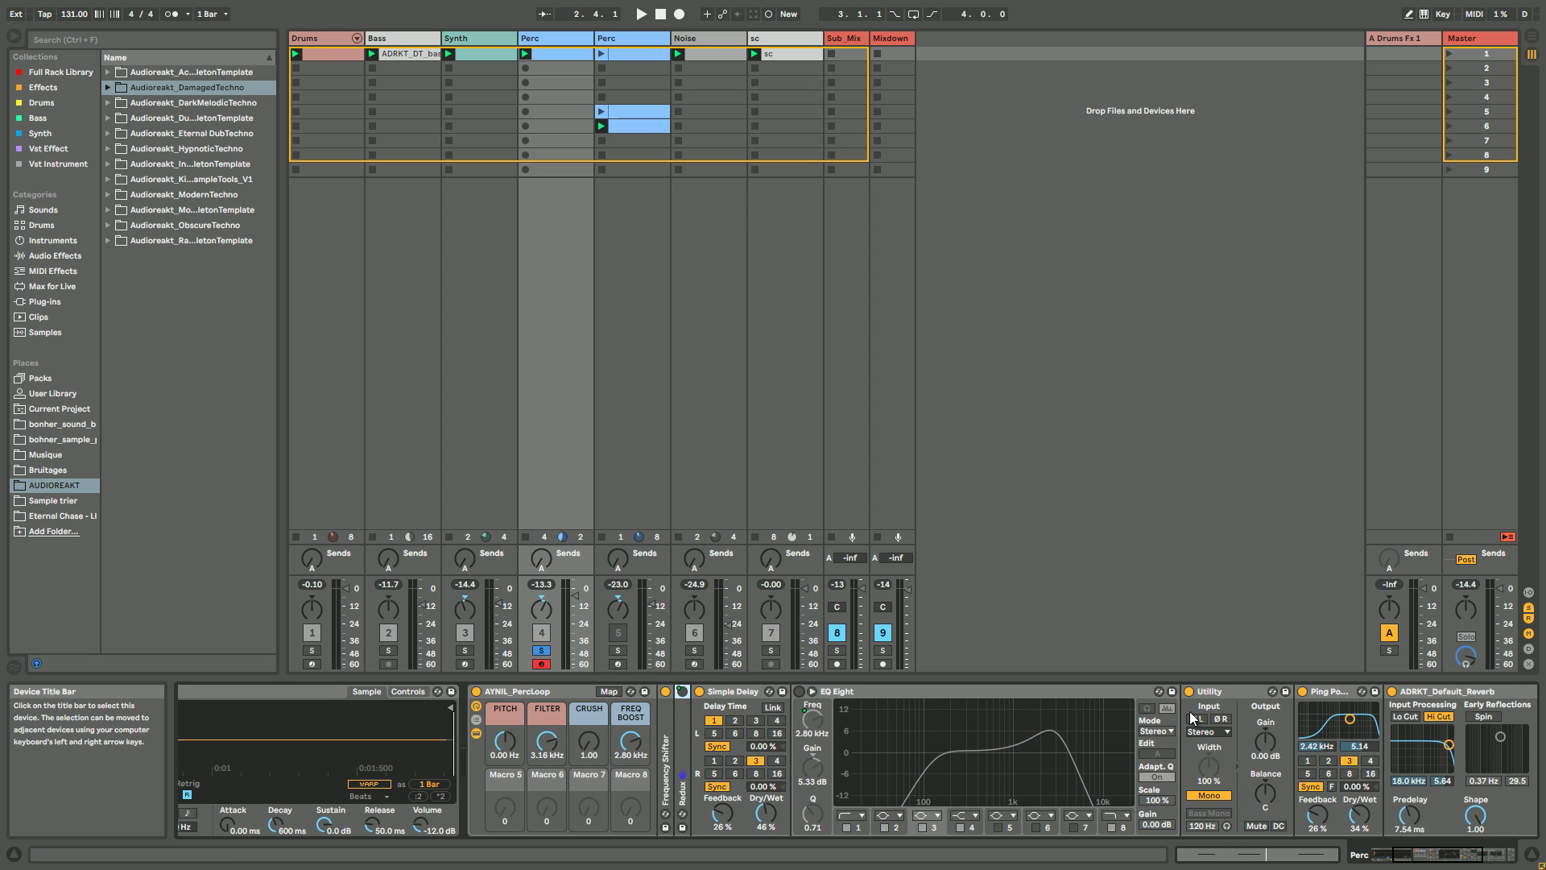
{"action": "left_click", "coordinate": [1188, 691]}
{"action": "left_click", "coordinate": [1302, 691]}
{"action": "left_click", "coordinate": [1391, 691]}
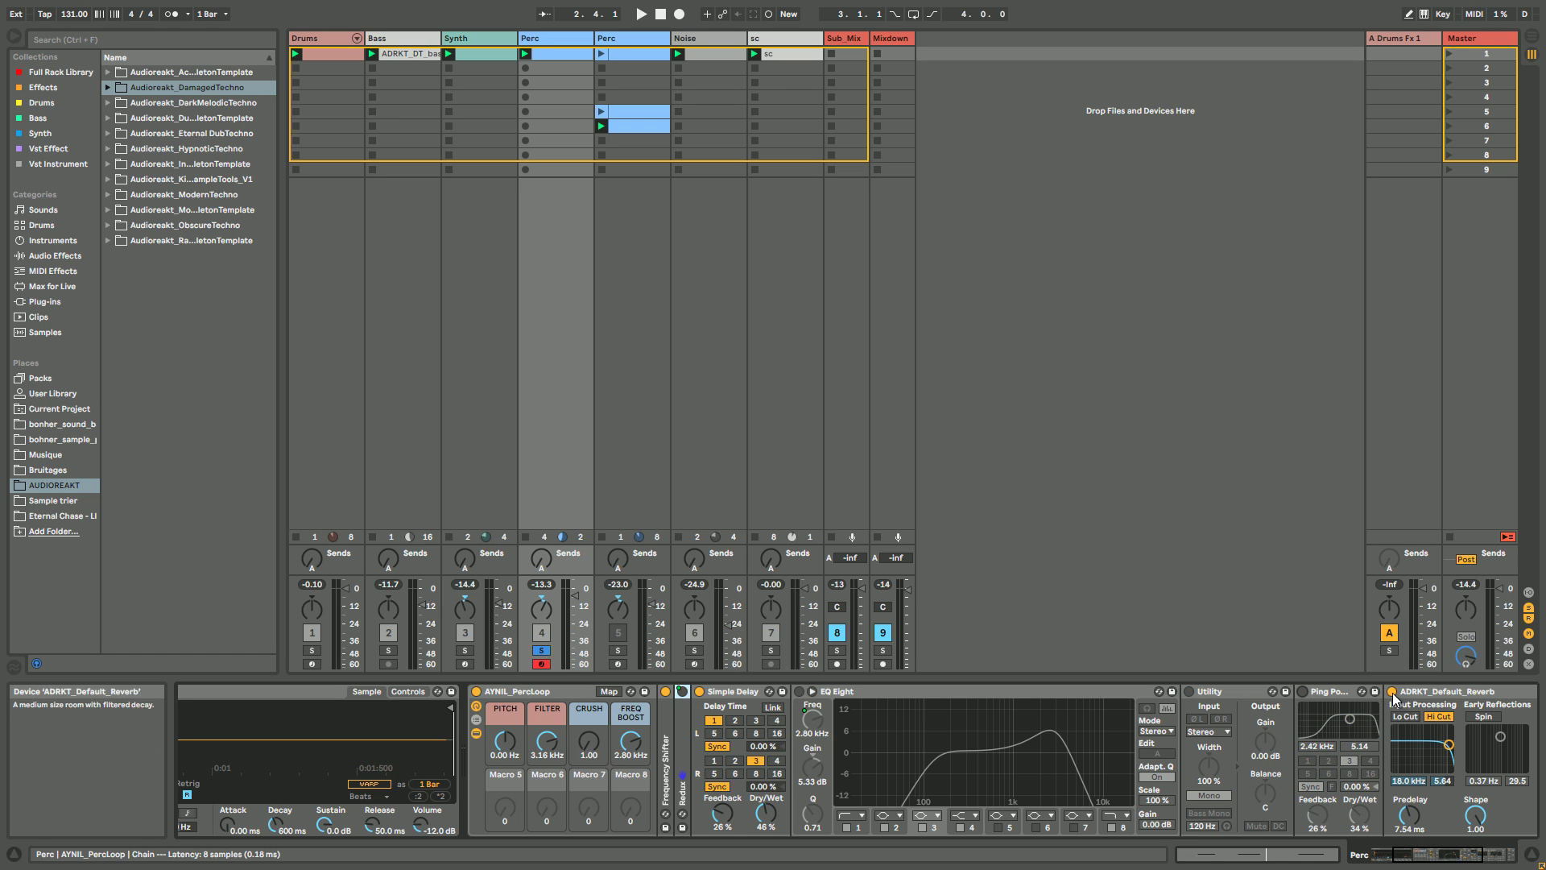
{"action": "left_click", "coordinate": [738, 693]}
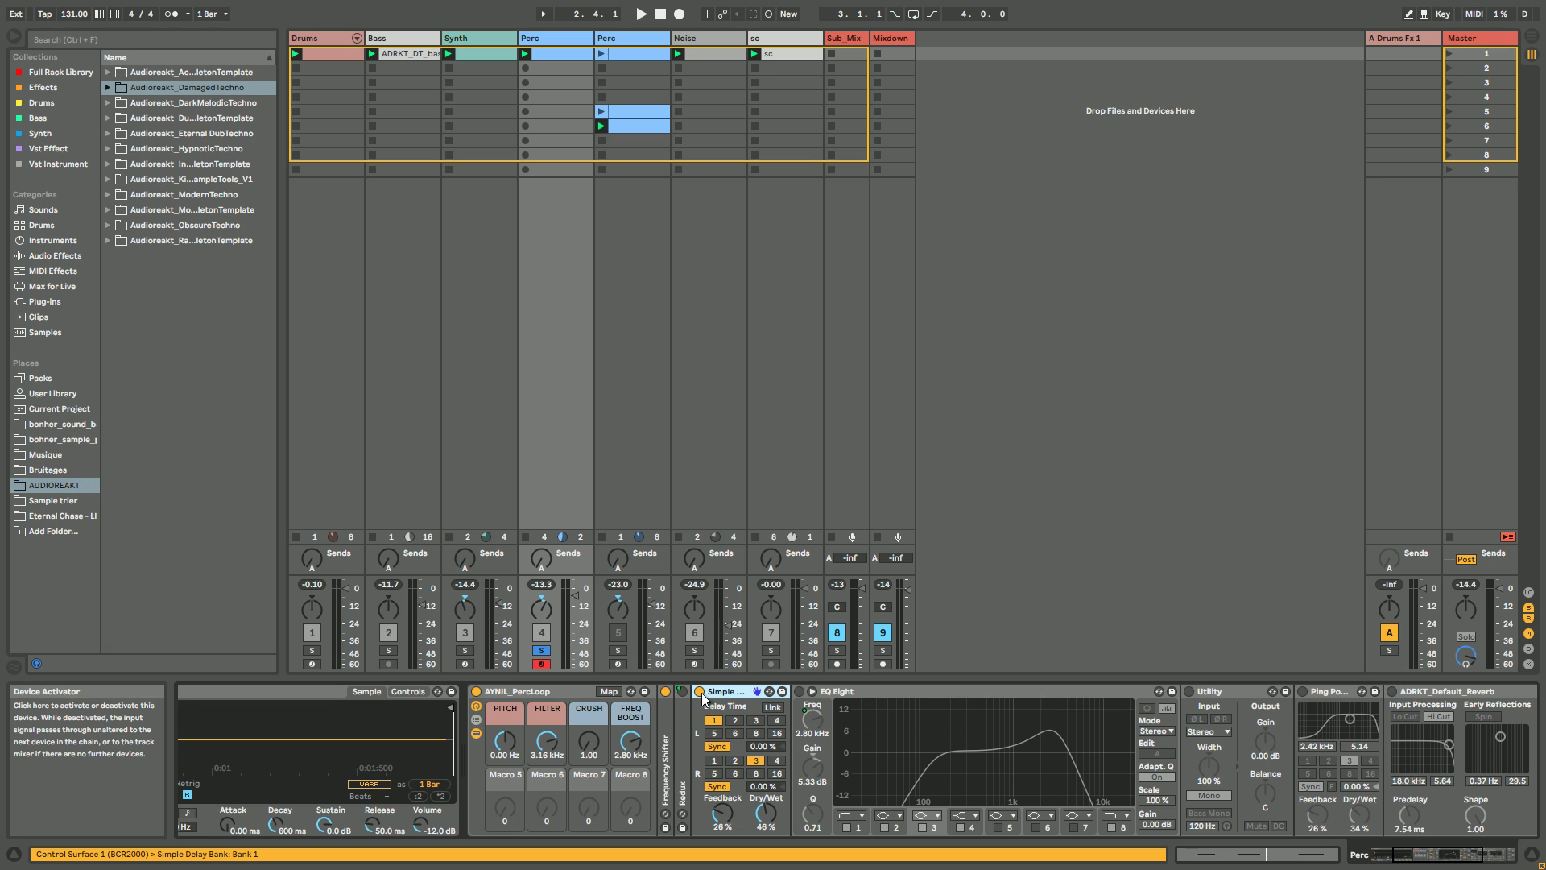
Step: During playback, reactivate EQ Eight and raise the rack's FILTER and FREQ BOOST frequencies to 4.28 kHz
{"action": "key", "text": "space"}
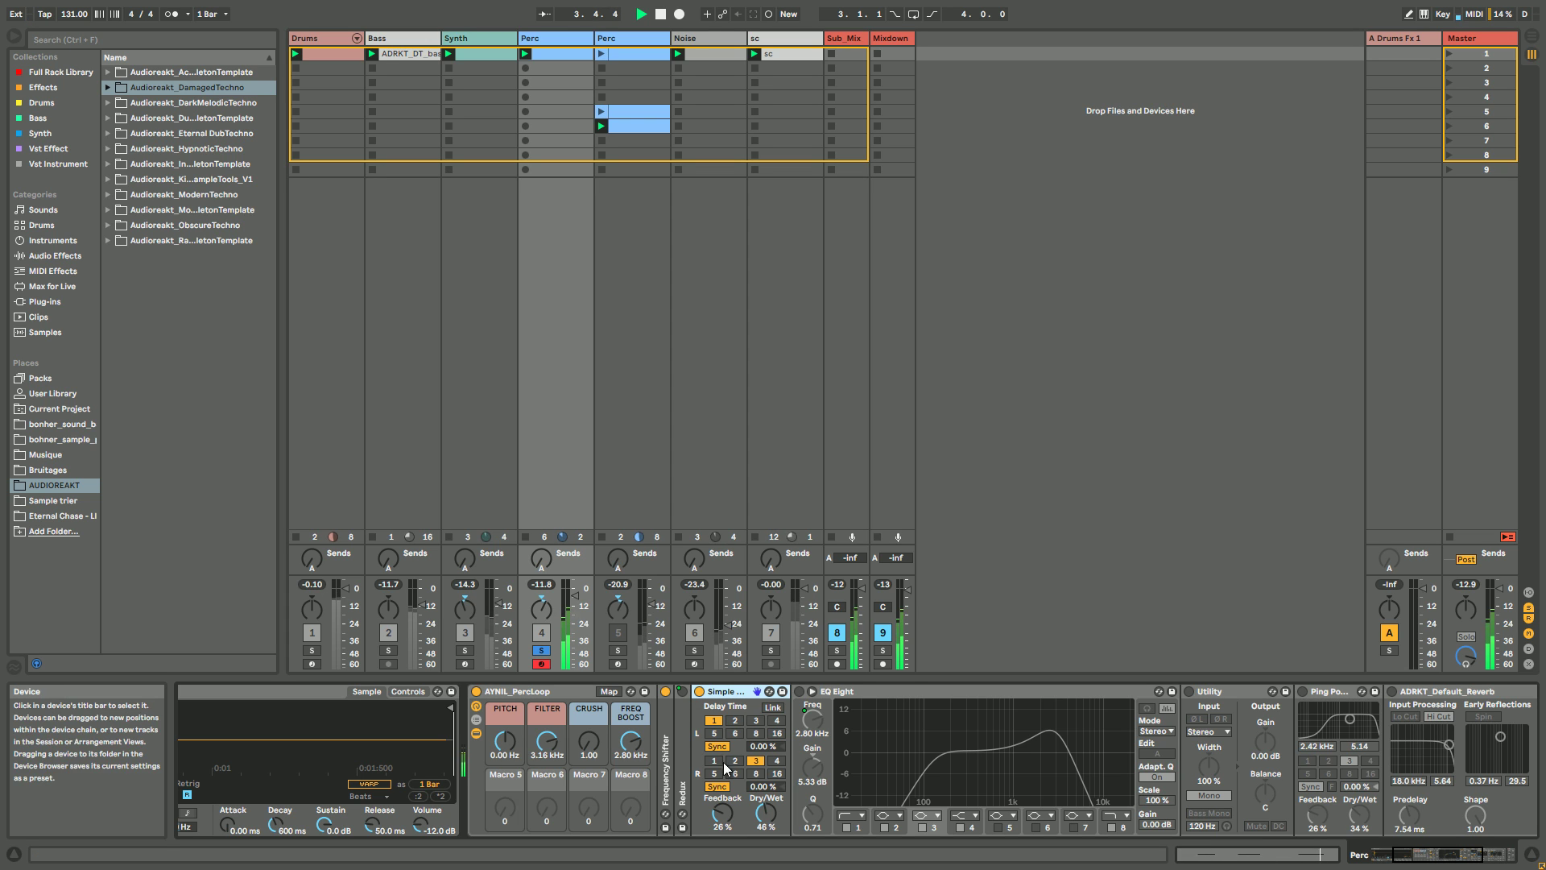
{"action": "left_click", "coordinate": [799, 691]}
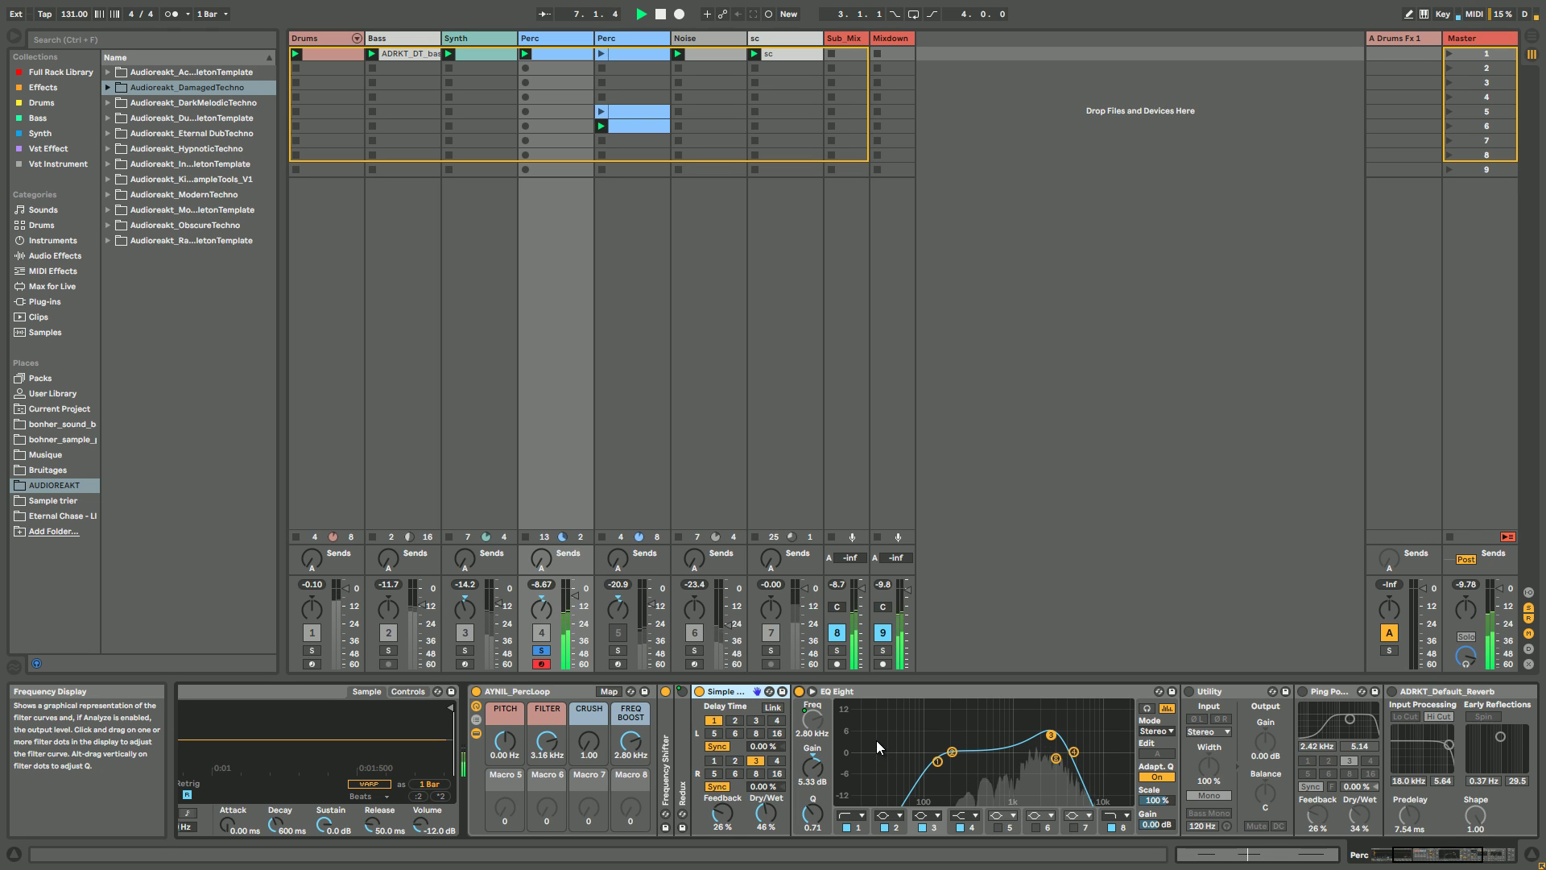
{"action": "left_click", "coordinate": [1055, 757]}
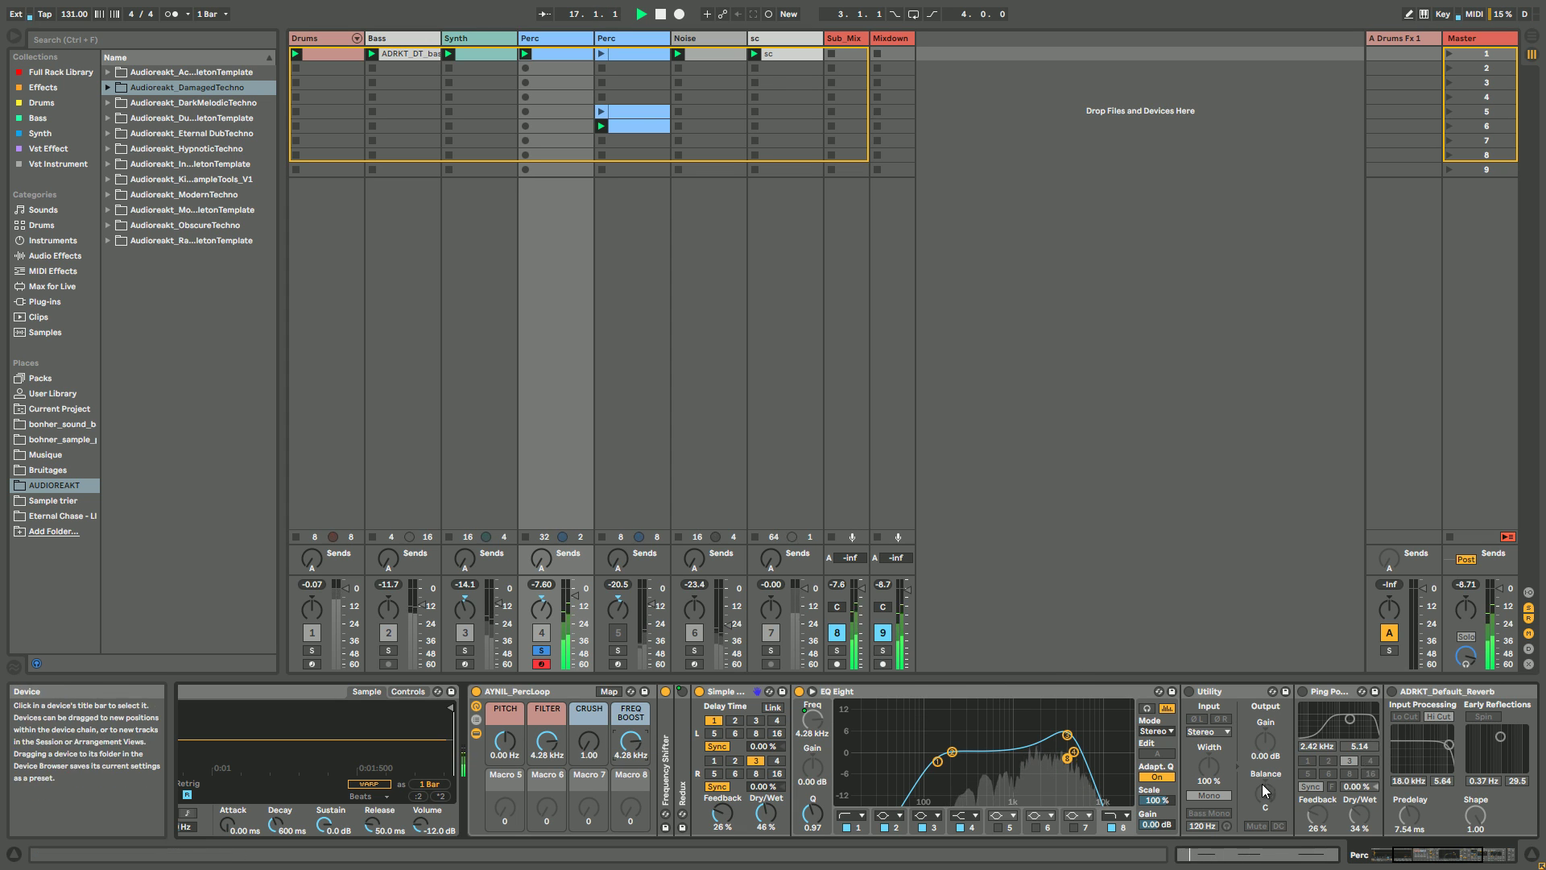
Step: Reactivate the mono Utility and the Ping Pong Delay in the rack and audition the loop
{"action": "left_click", "coordinate": [1189, 692]}
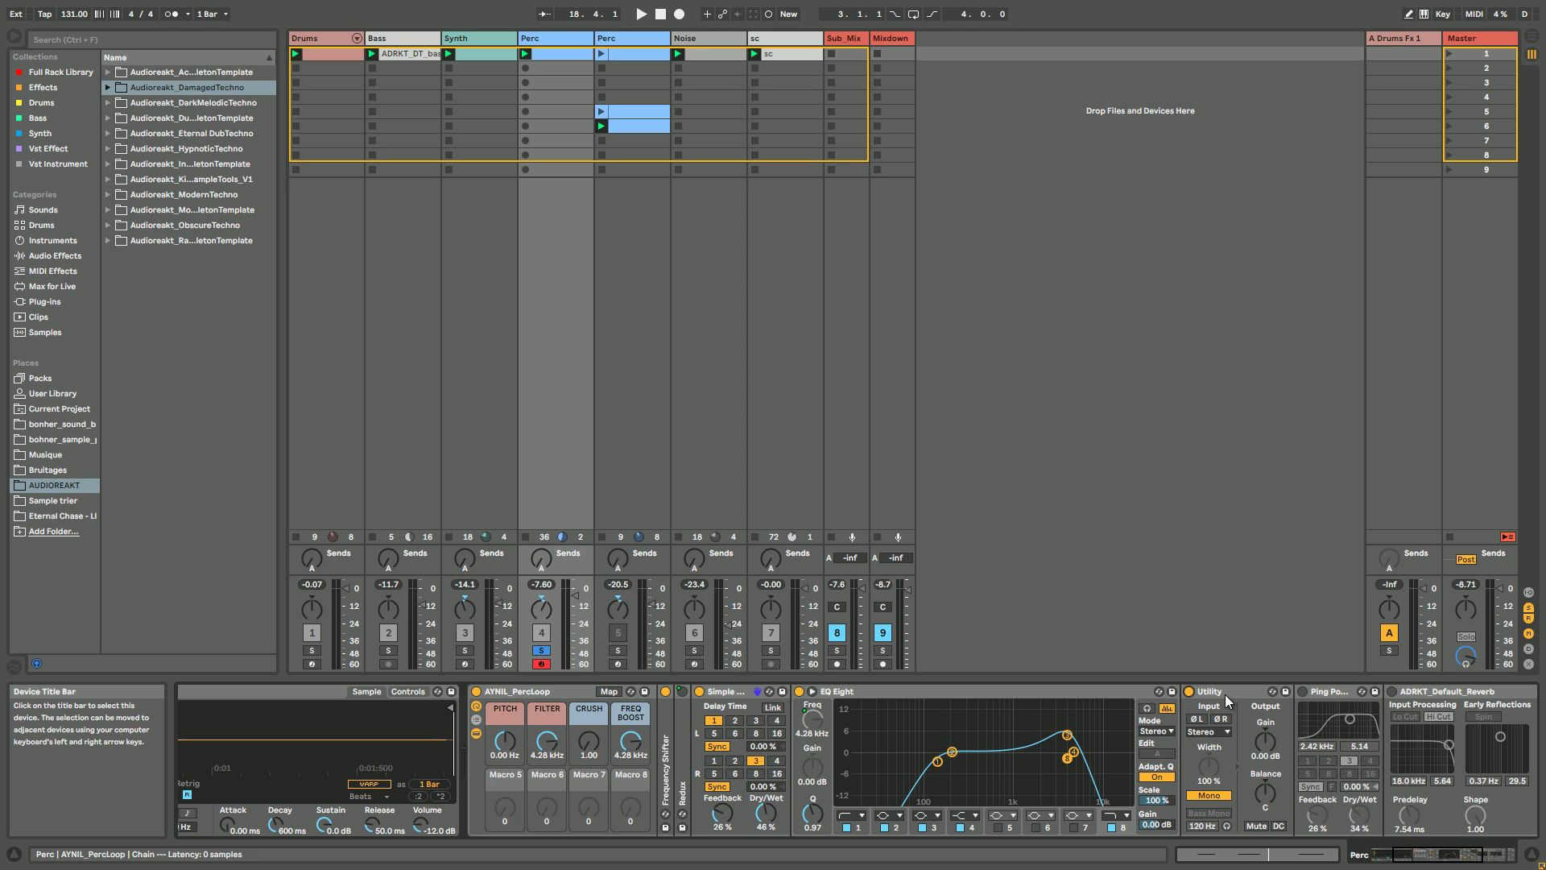
{"action": "key", "text": "space"}
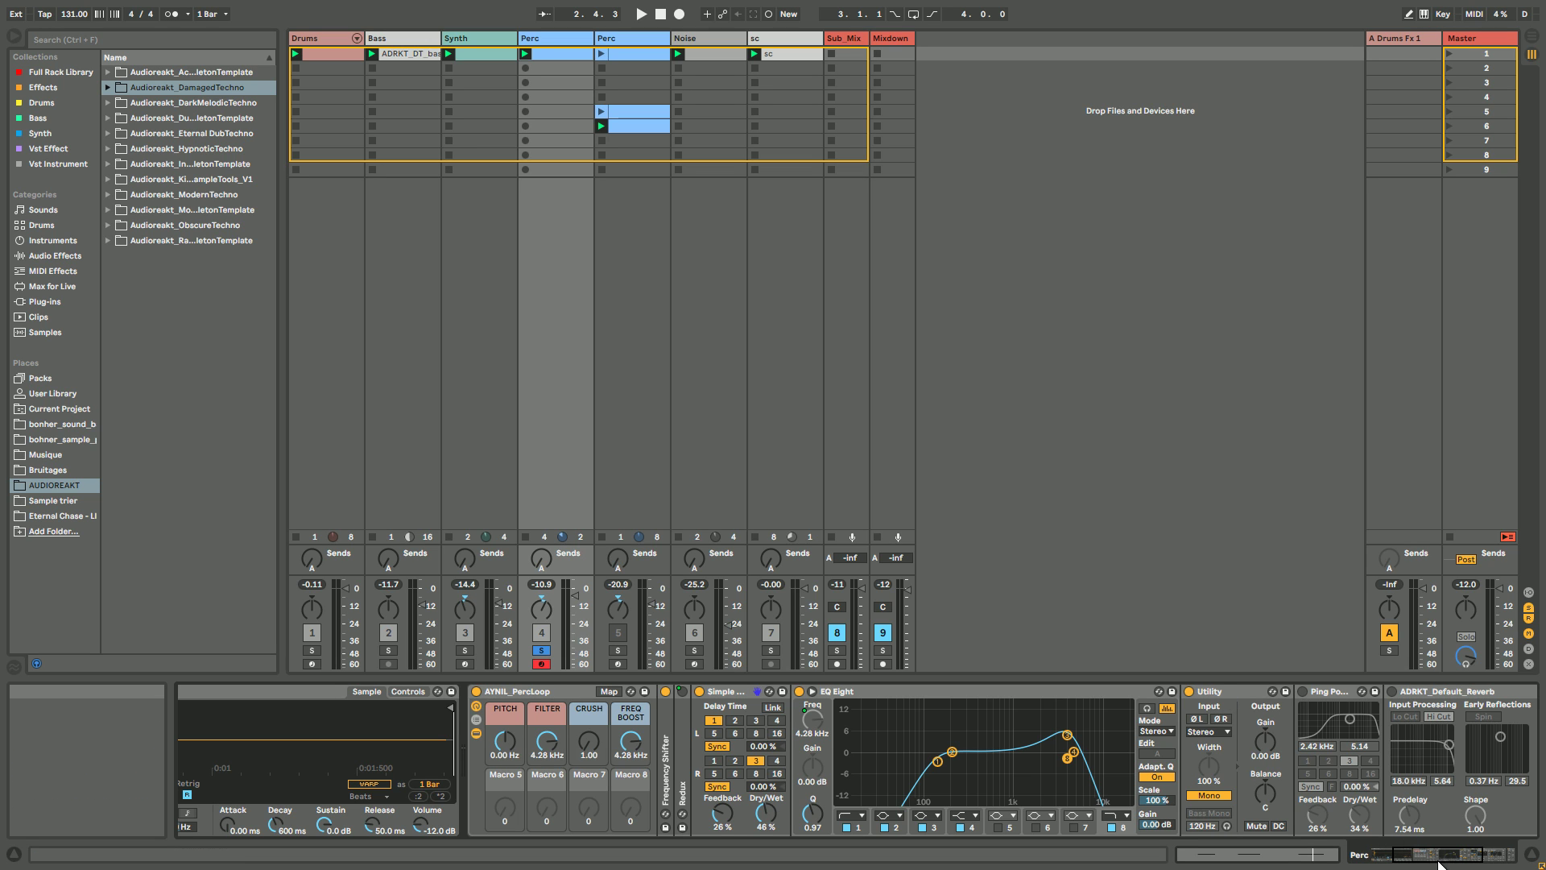
{"action": "left_click", "coordinate": [1438, 855]}
{"action": "left_click", "coordinate": [1174, 690]}
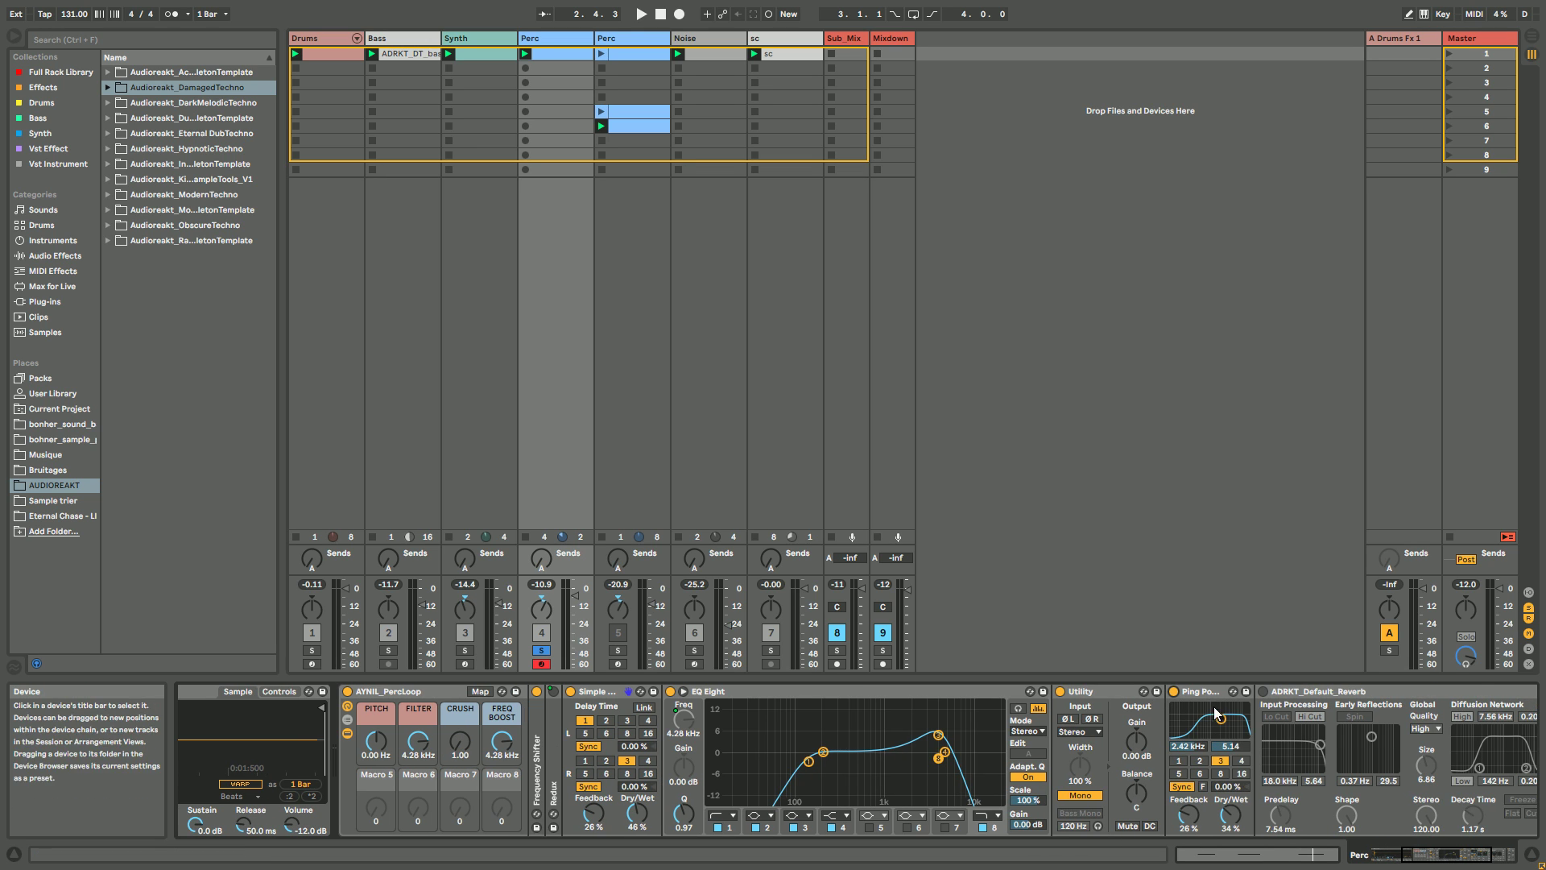
{"action": "key", "text": "space"}
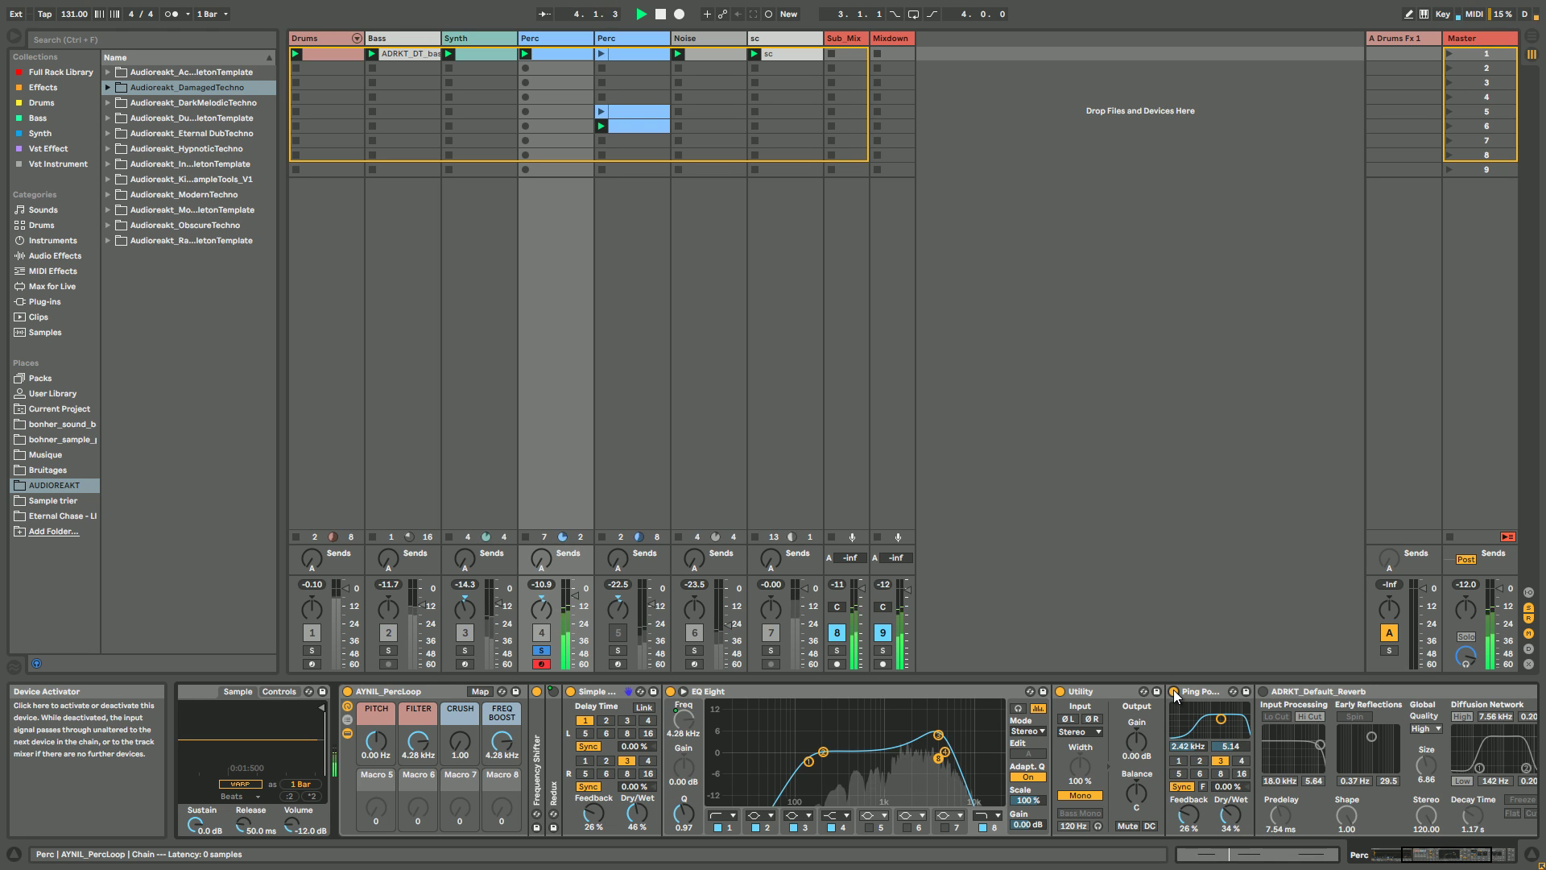
{"action": "key", "text": "space"}
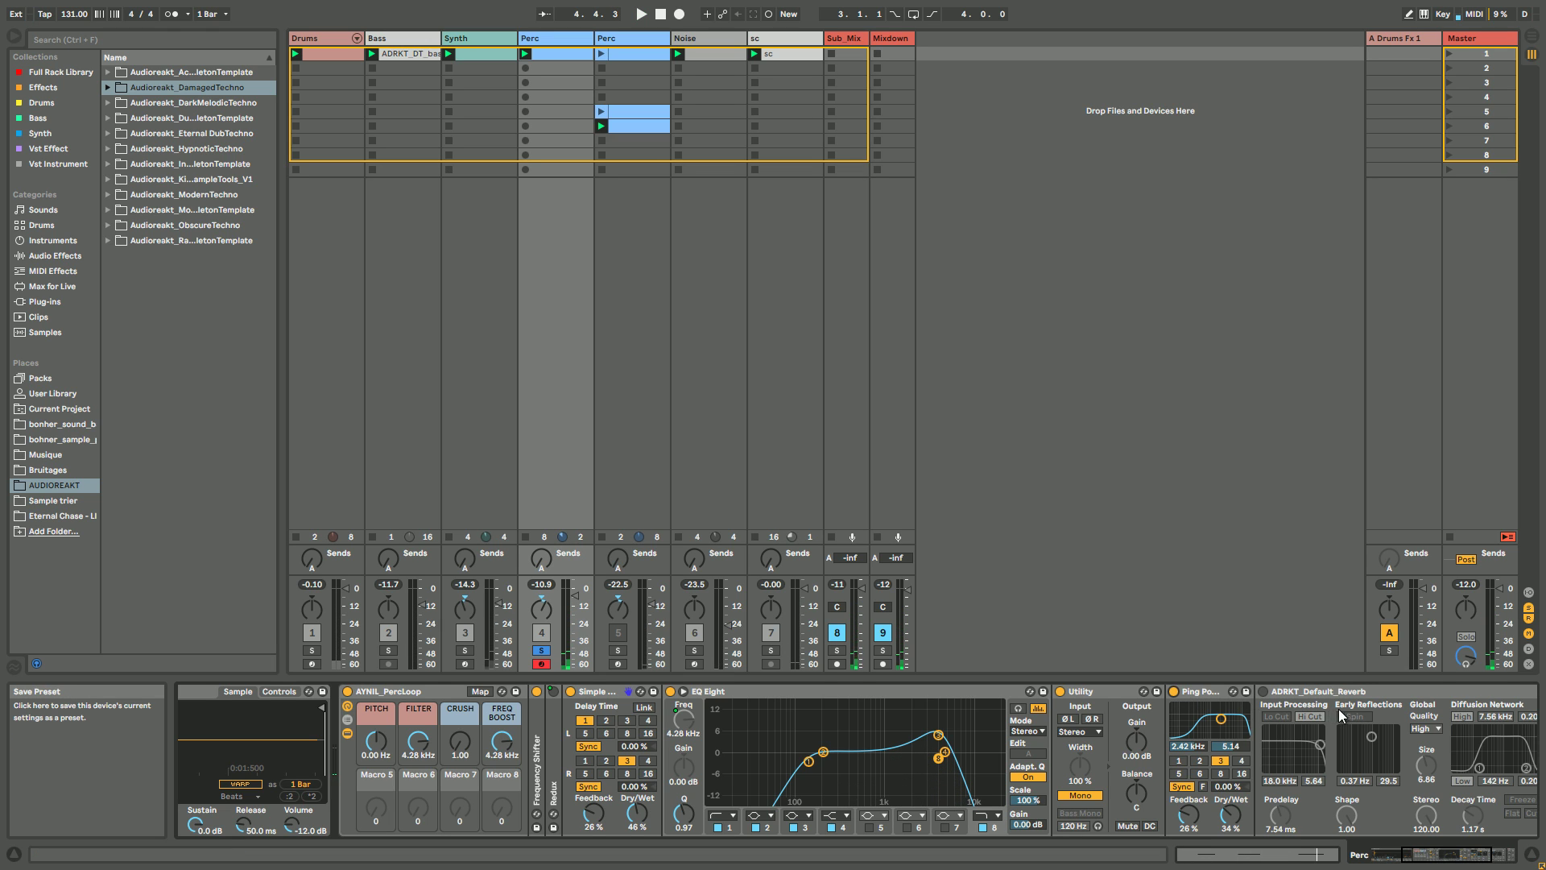
Step: Bypass the mono Utility before the Ping Pong Delay, play the loop to compare, and reactivate it
{"action": "left_click", "coordinate": [1061, 692]}
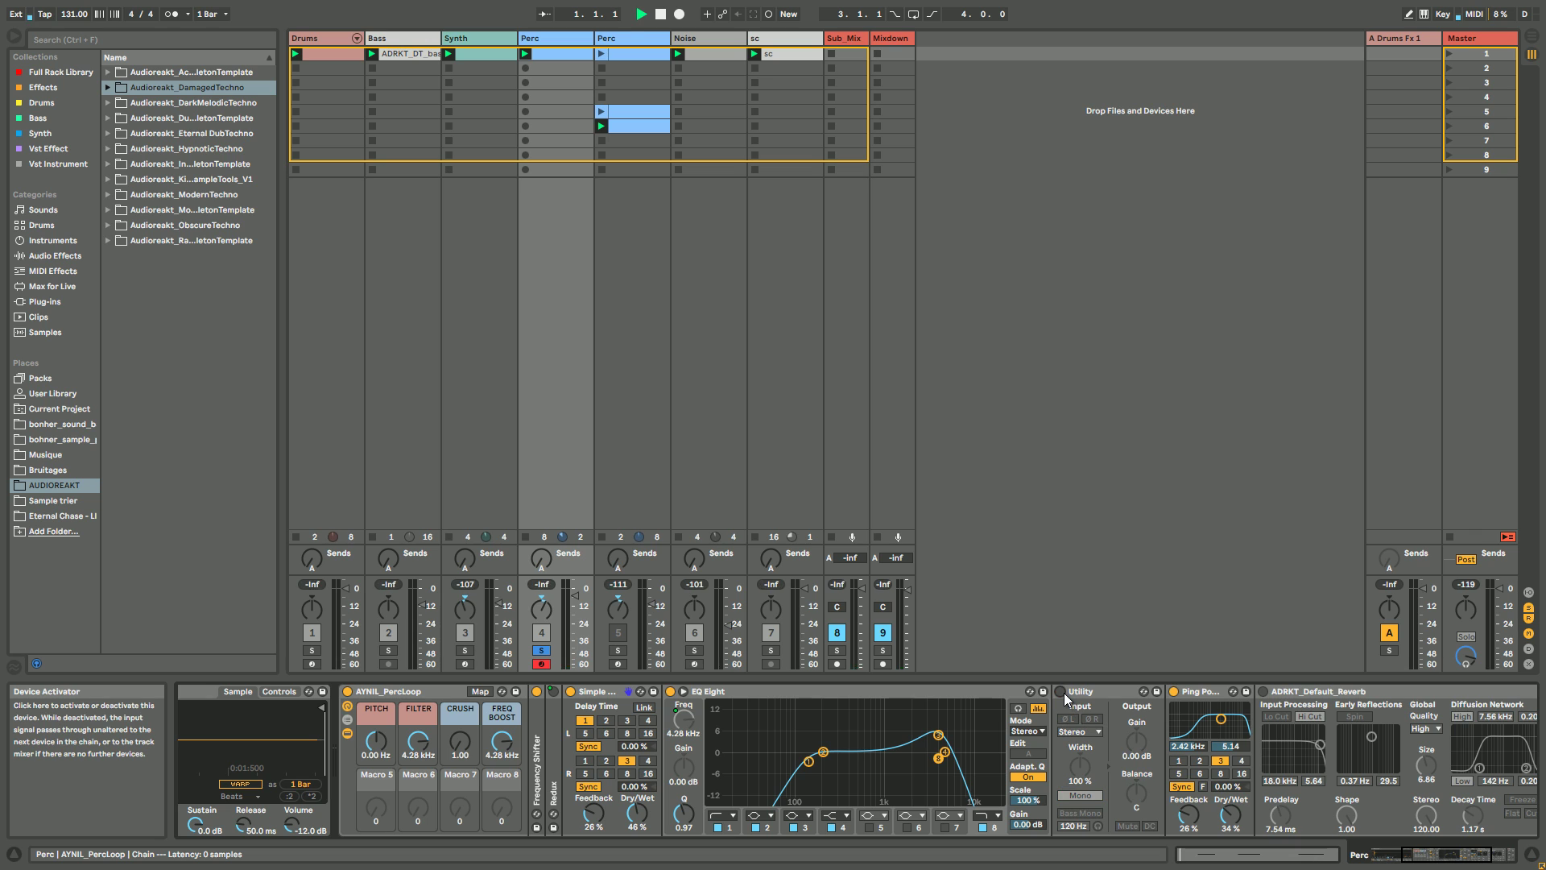
{"action": "key", "text": "space"}
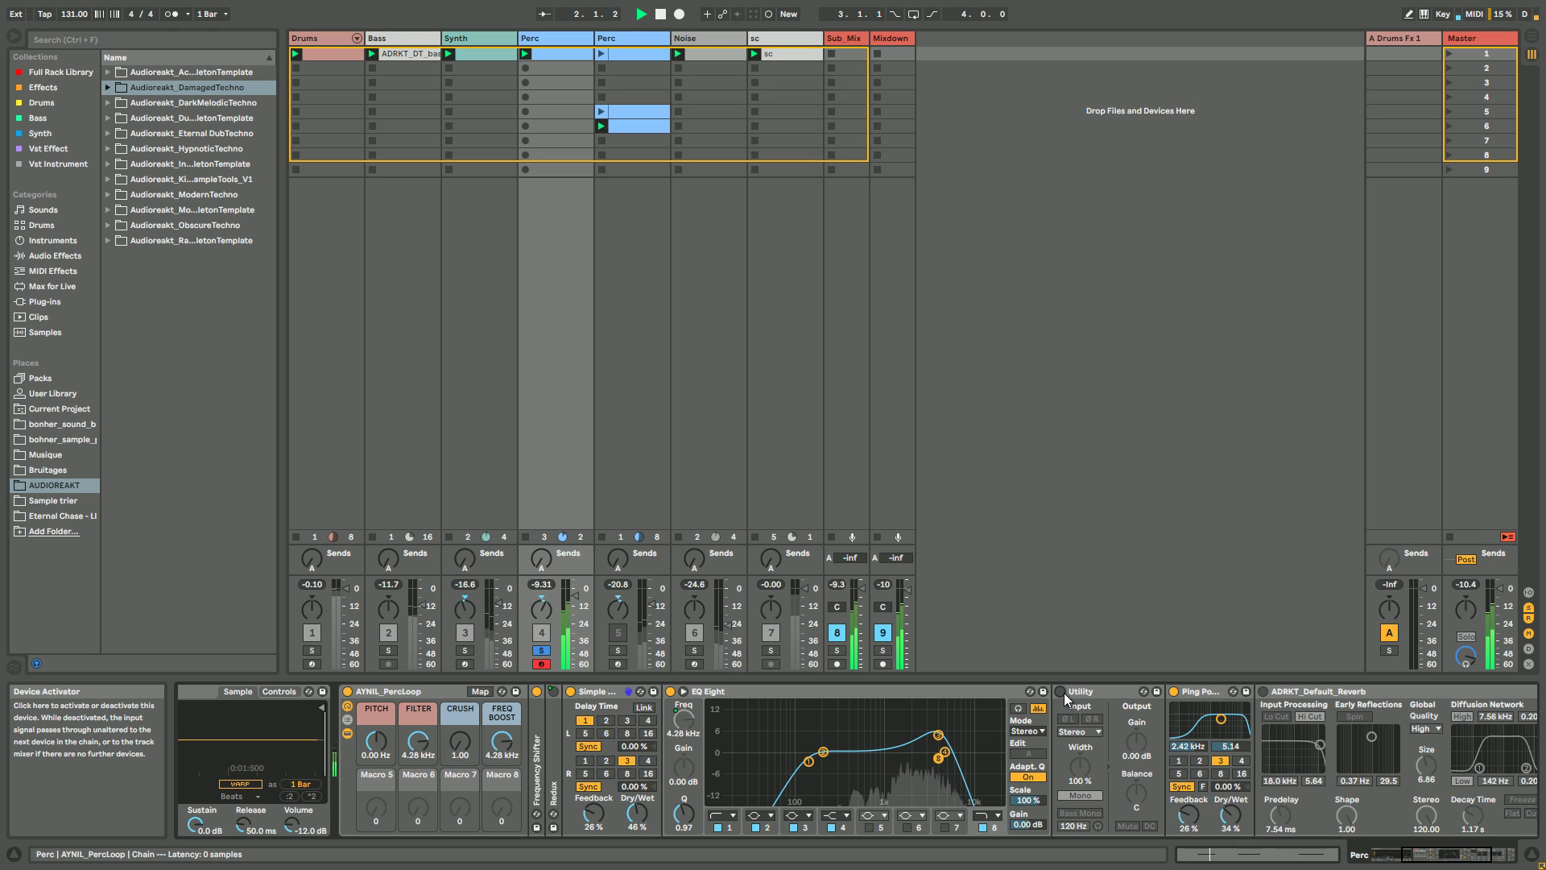
{"action": "left_click", "coordinate": [1062, 692]}
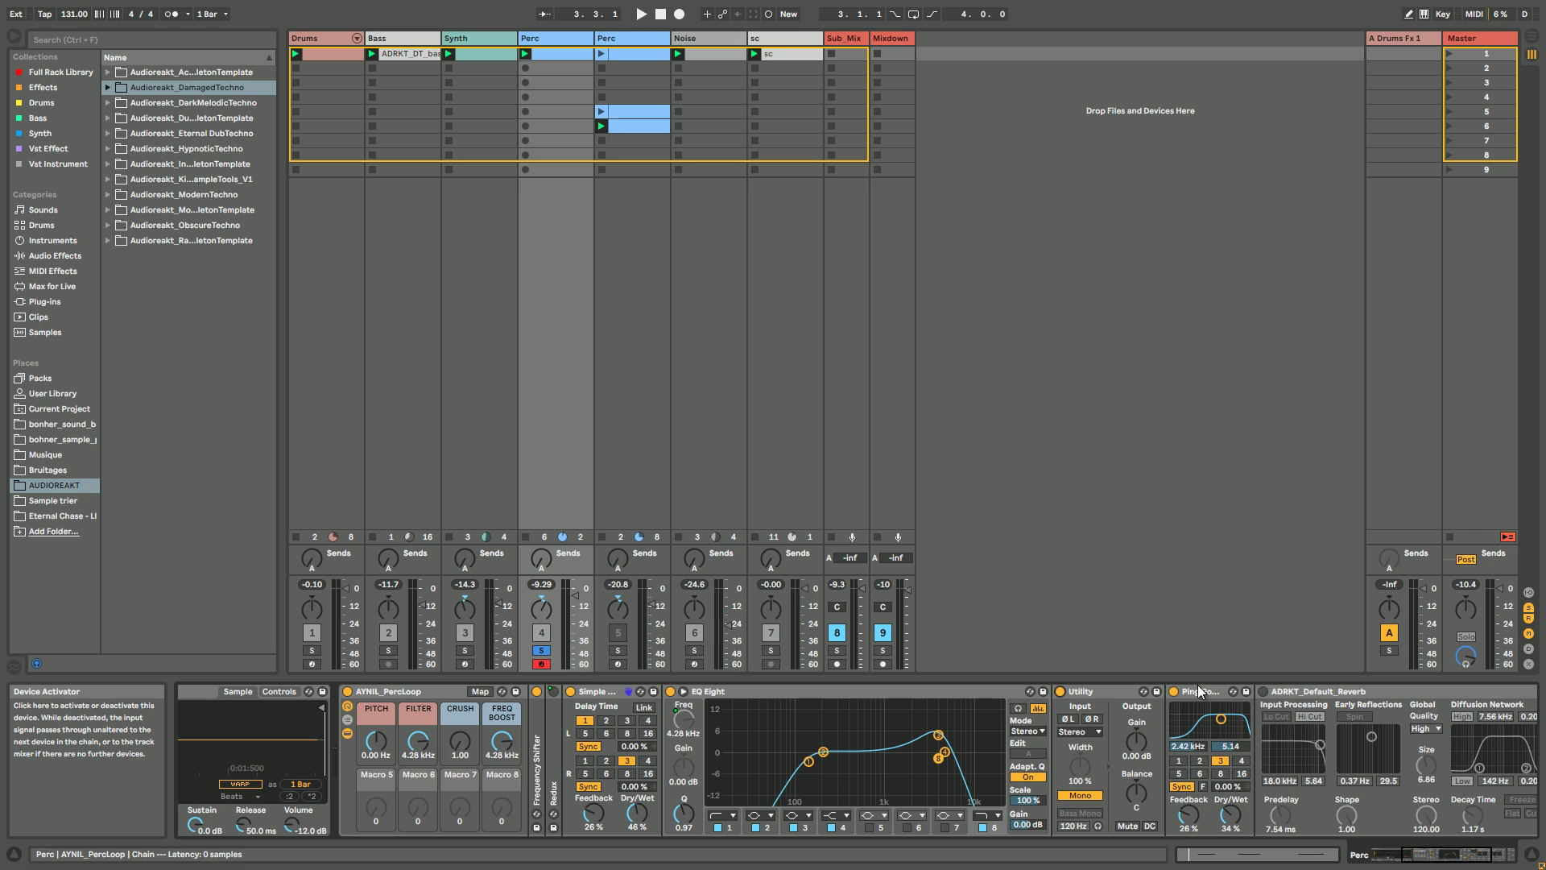
Step: Reactivate ADRKT_Default_Reverb and adjust its Dry/Wet mix during playback to 29%
{"action": "left_click", "coordinate": [1447, 856]}
{"action": "key", "text": "space"}
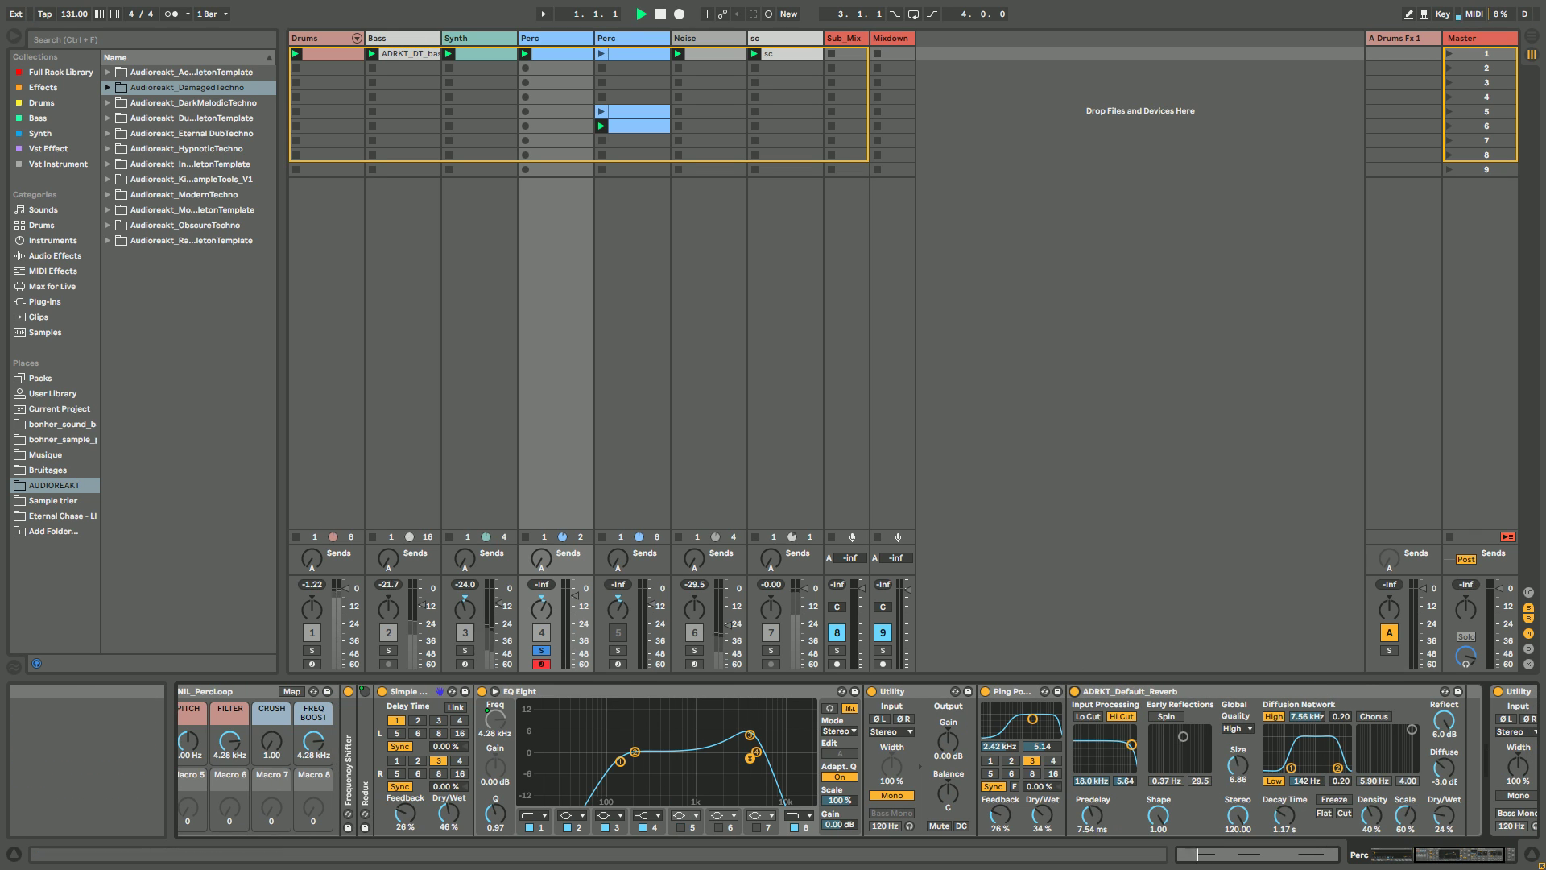
{"action": "scroll", "coordinate": [1446, 819], "scroll_direction": "down", "scroll_amount": 3}
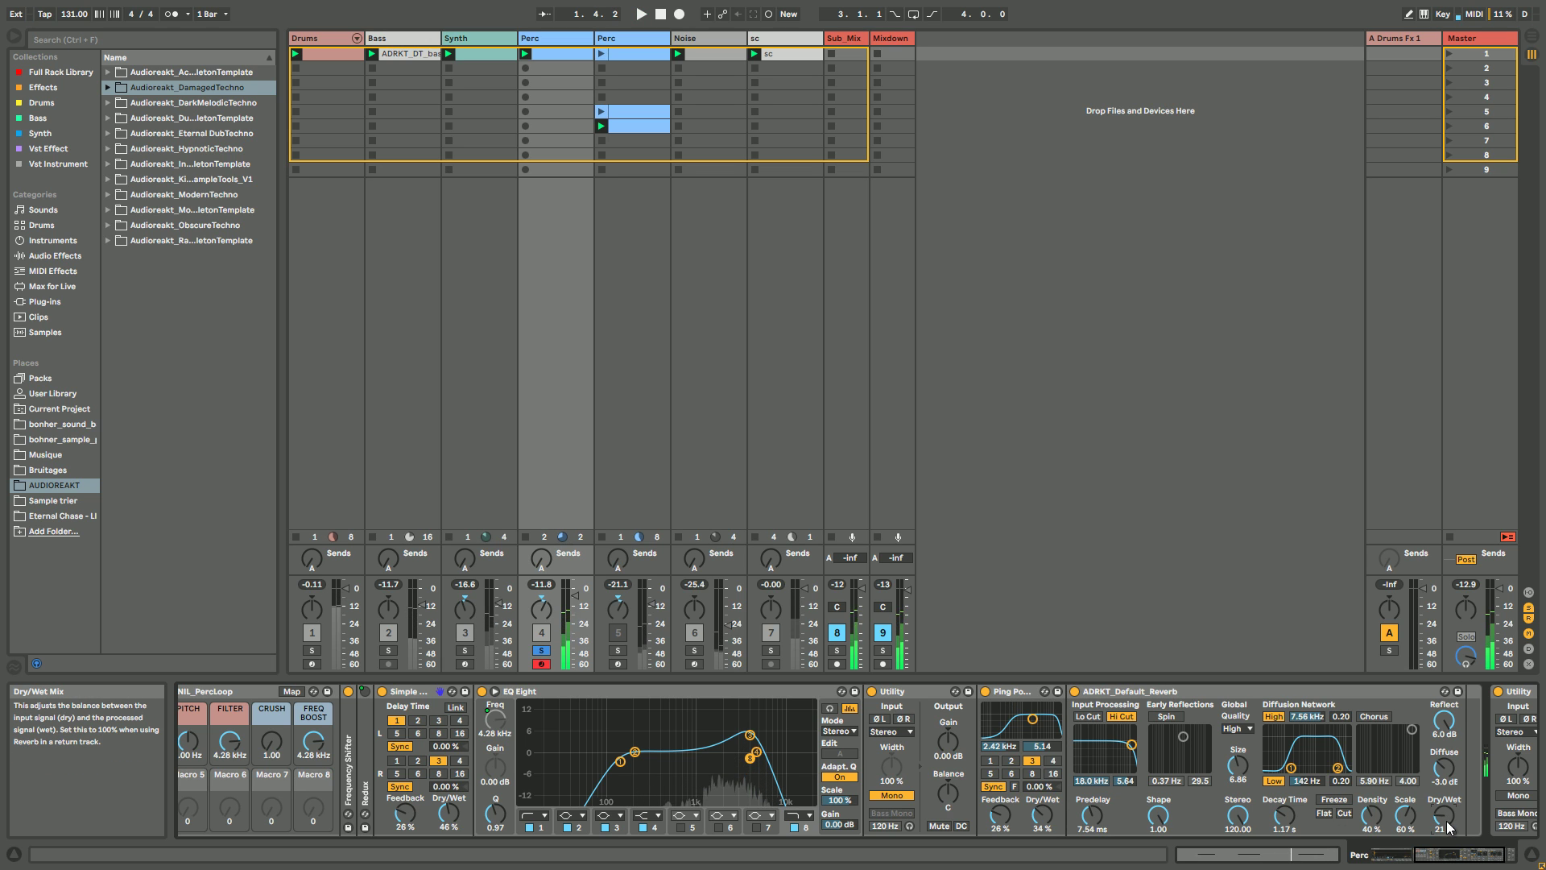
{"action": "scroll", "coordinate": [1446, 819], "scroll_direction": "up", "scroll_amount": 9}
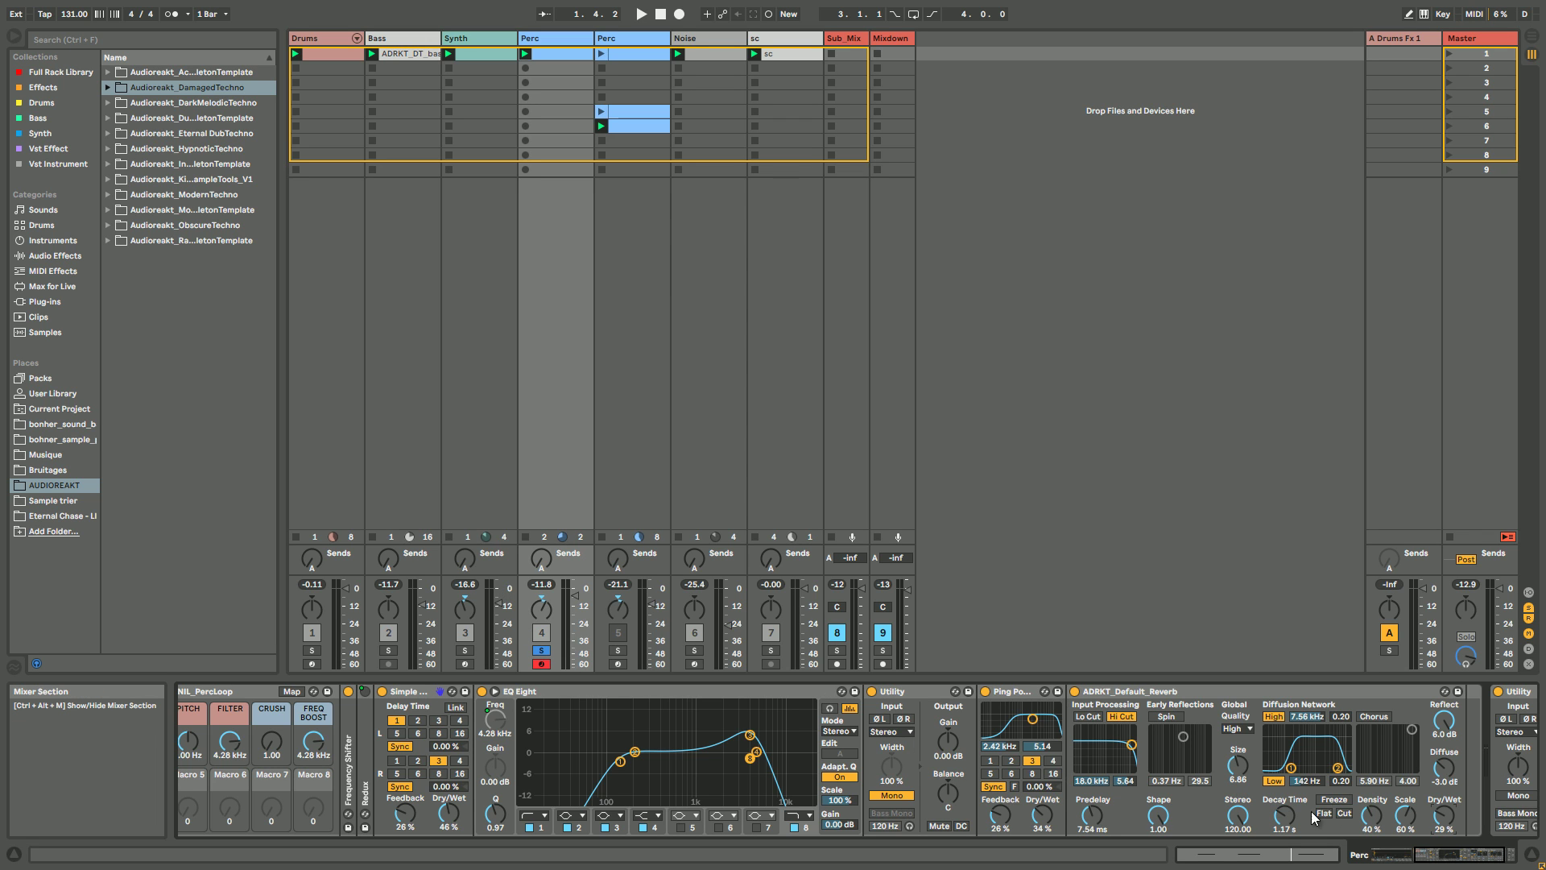
Step: Hide the rack's device chain while auditioning the fully processed percussion loop, and show the chain again
{"action": "scroll", "coordinate": [494, 785], "scroll_direction": "left", "scroll_amount": 5}
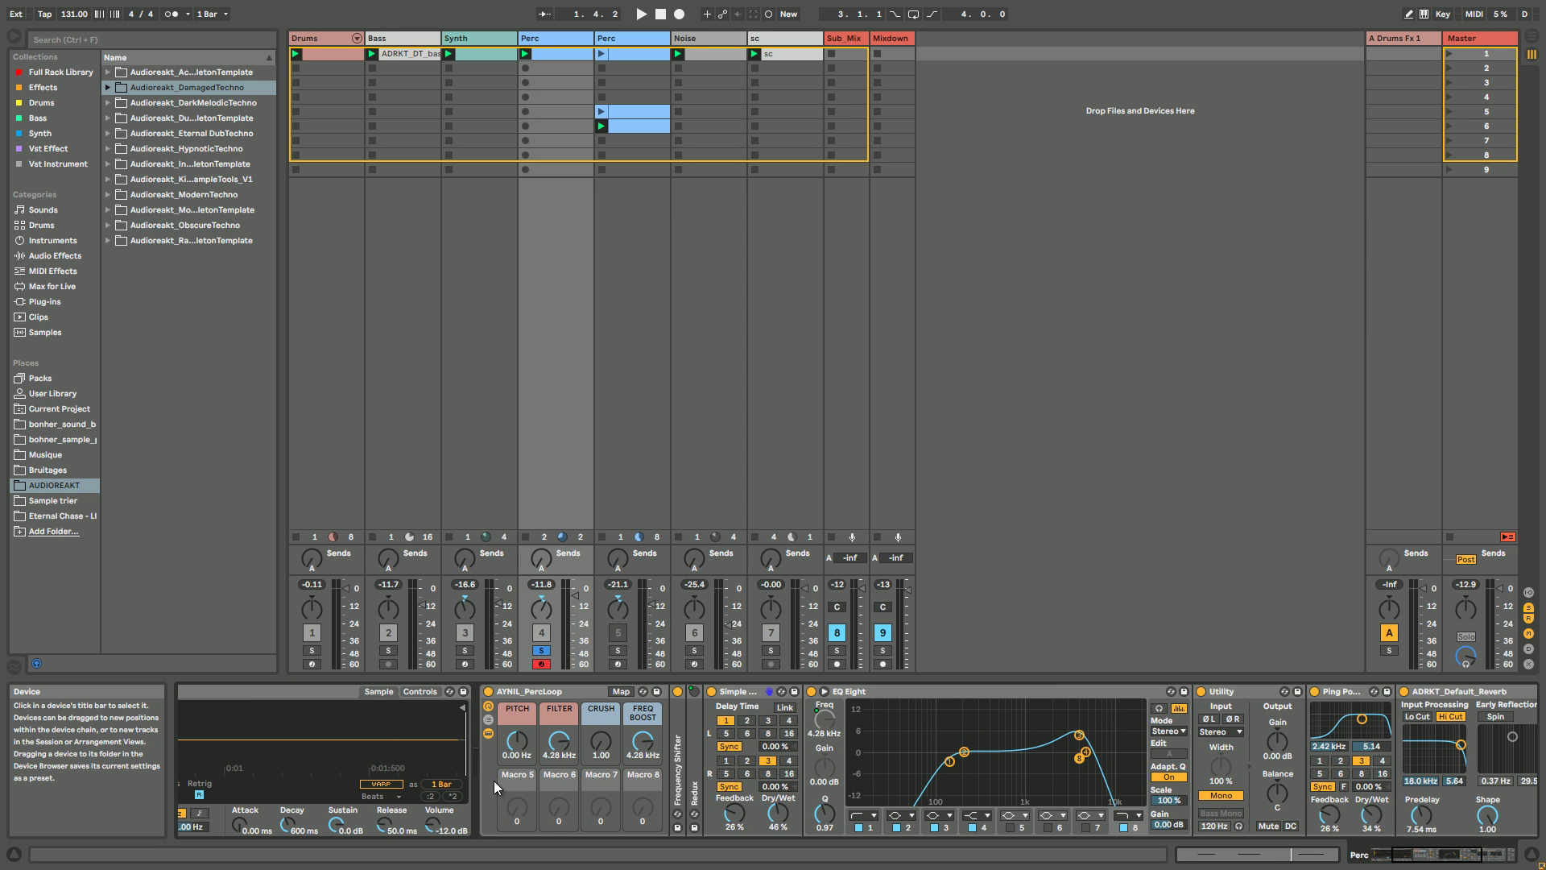
{"action": "left_click", "coordinate": [488, 733]}
{"action": "key", "text": "space"}
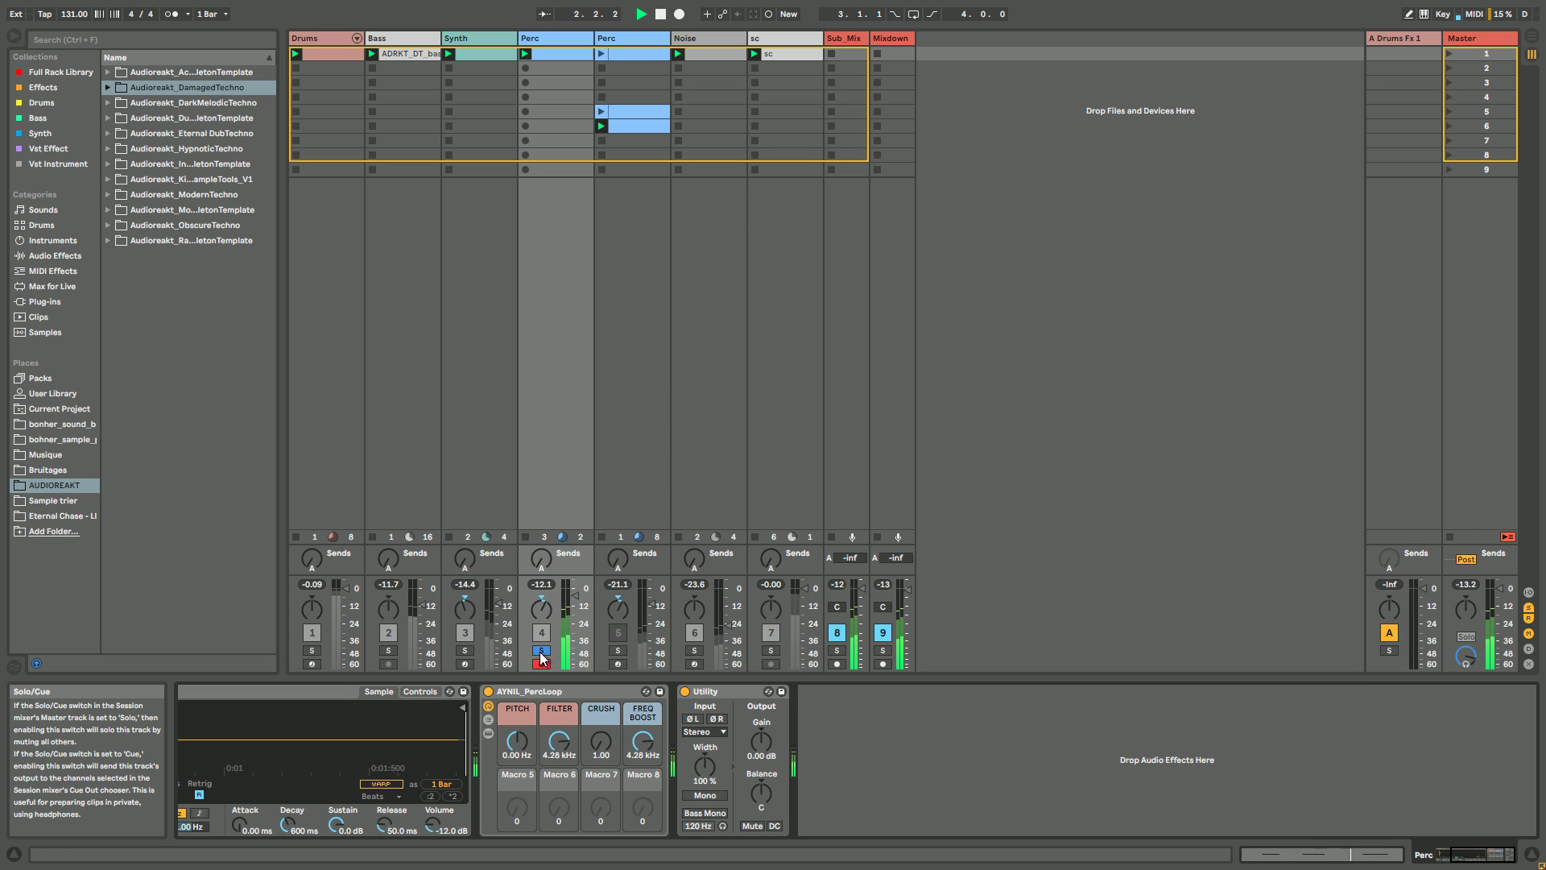
{"action": "left_click", "coordinate": [488, 733]}
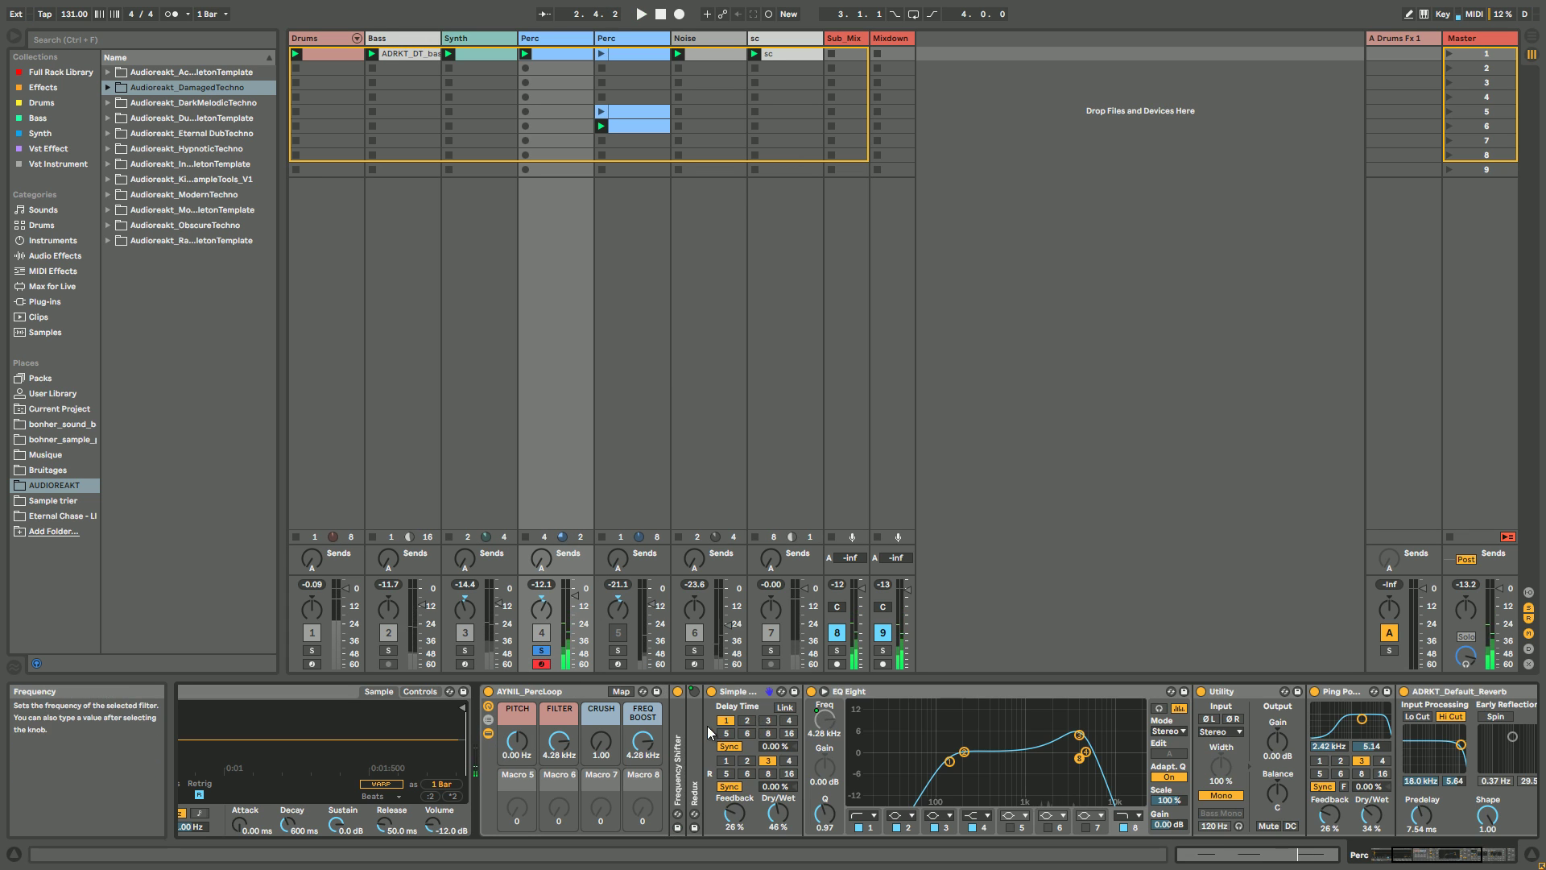
Step: Expand the Frequency Shifter, try turning the PITCH macro down, and reset it to 0.00 Hz
{"action": "double_click", "coordinate": [683, 751]}
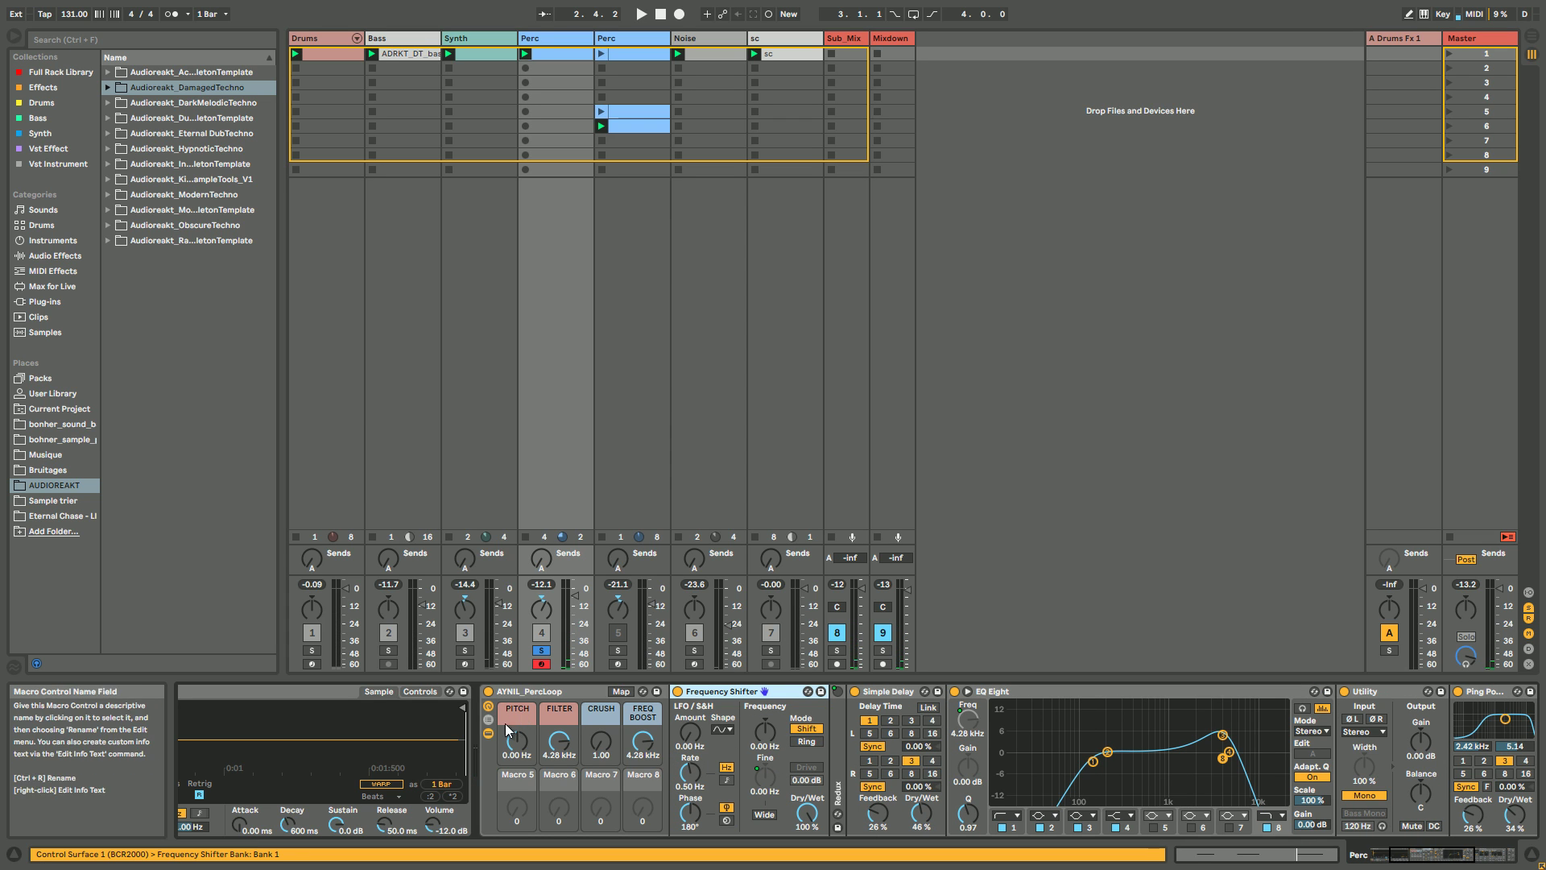
{"action": "left_click_drag", "start_coordinate": [519, 753], "coordinate": [520, 785]}
{"action": "double_click", "coordinate": [519, 753]}
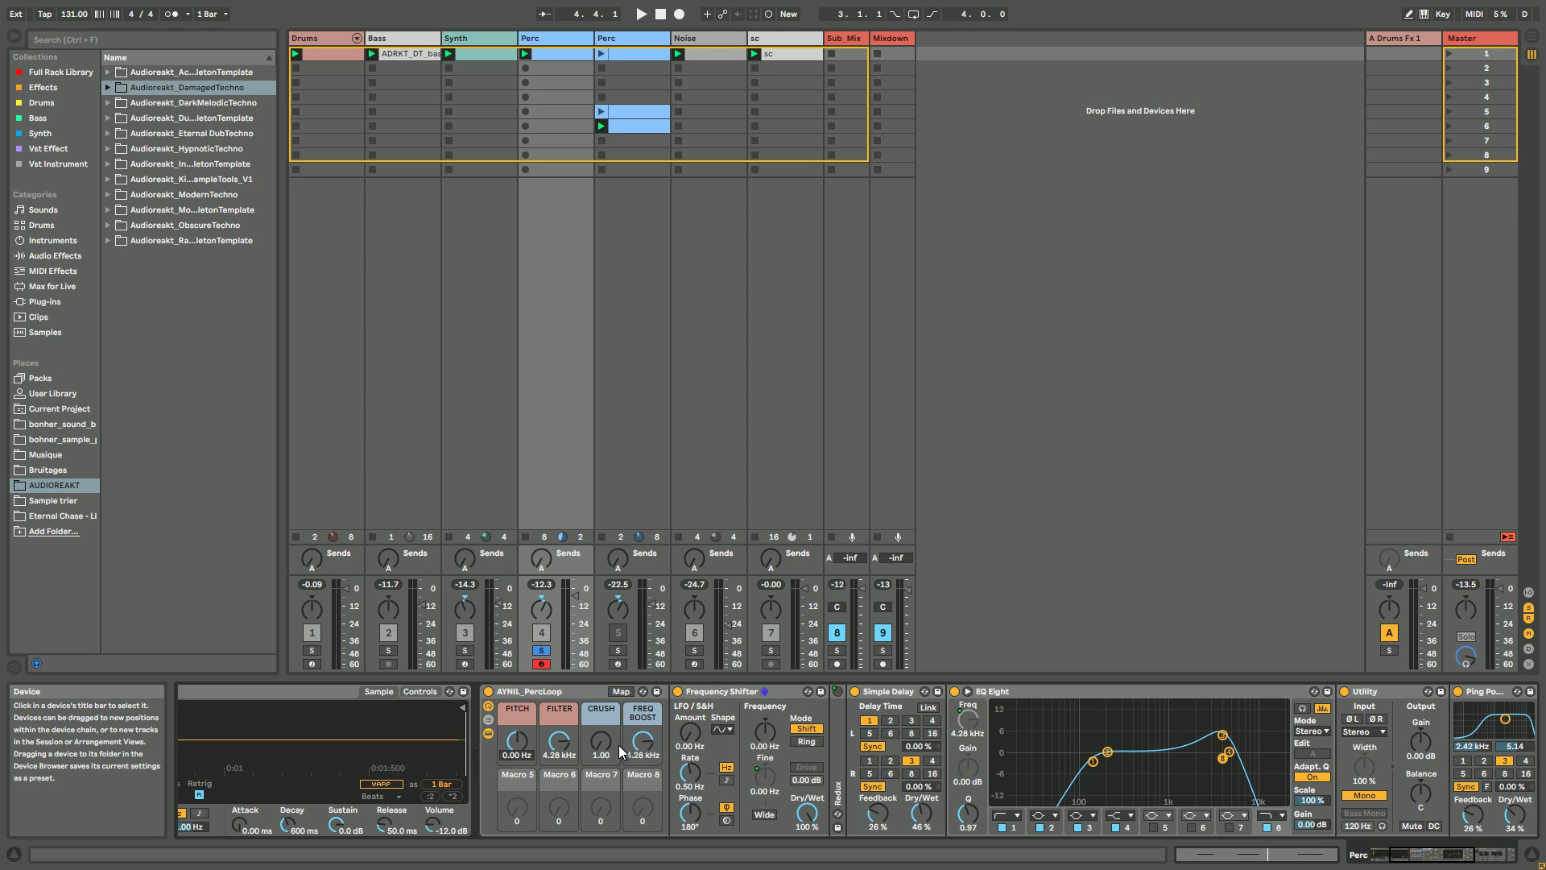
Step: Solo and record-arm the second Perc track, audition its loop, and show the AYNIL_PercLoop rack's device chain
{"action": "left_click", "coordinate": [618, 651]}
{"action": "left_click", "coordinate": [618, 664]}
{"action": "key", "text": "space"}
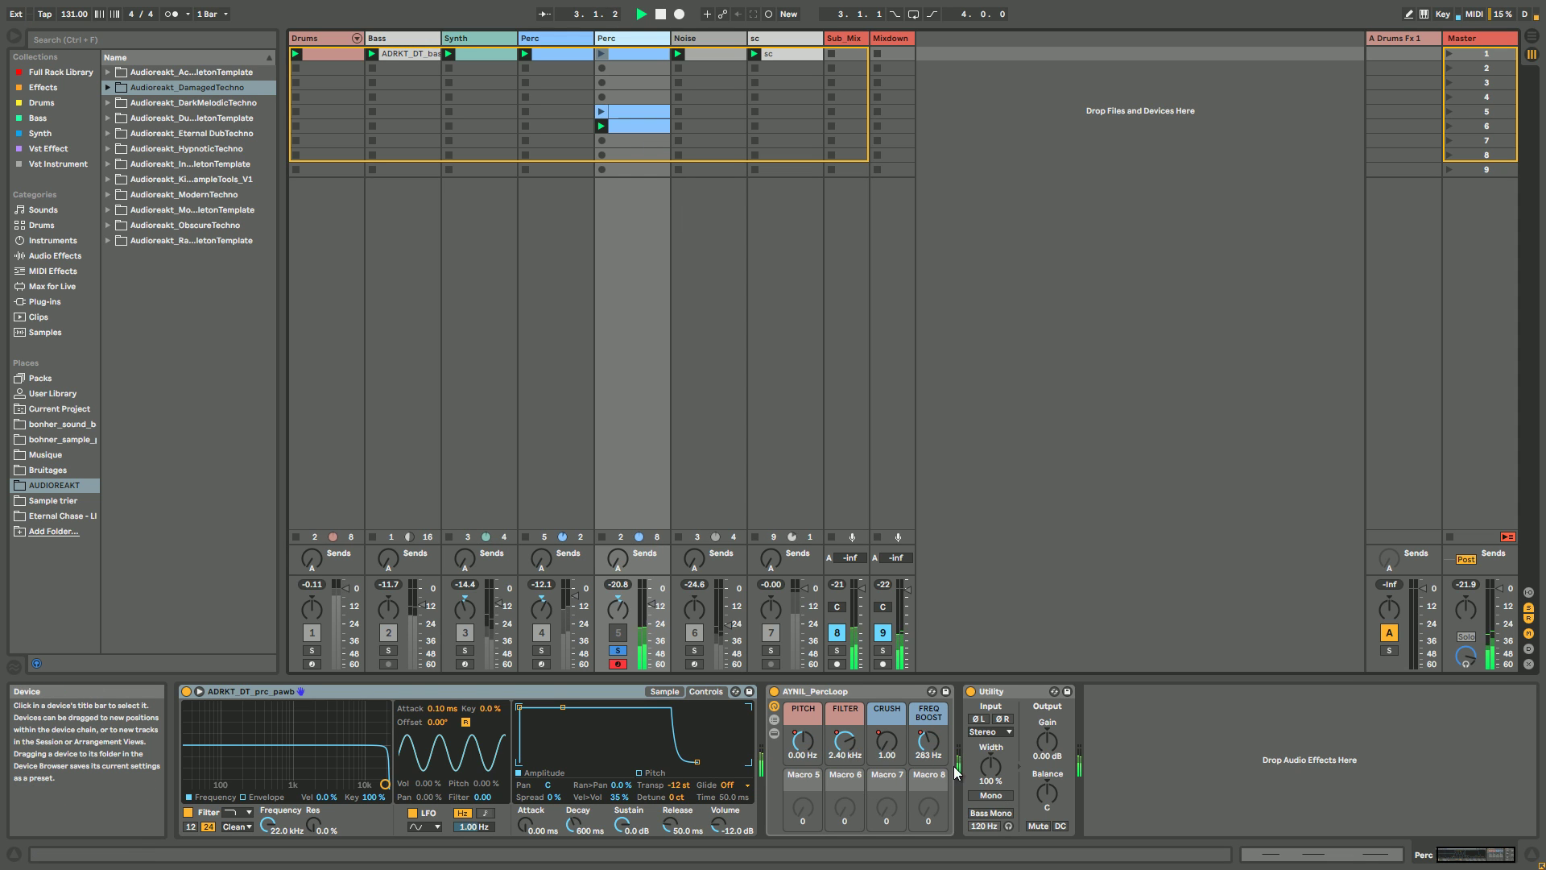
{"action": "left_click", "coordinate": [774, 735]}
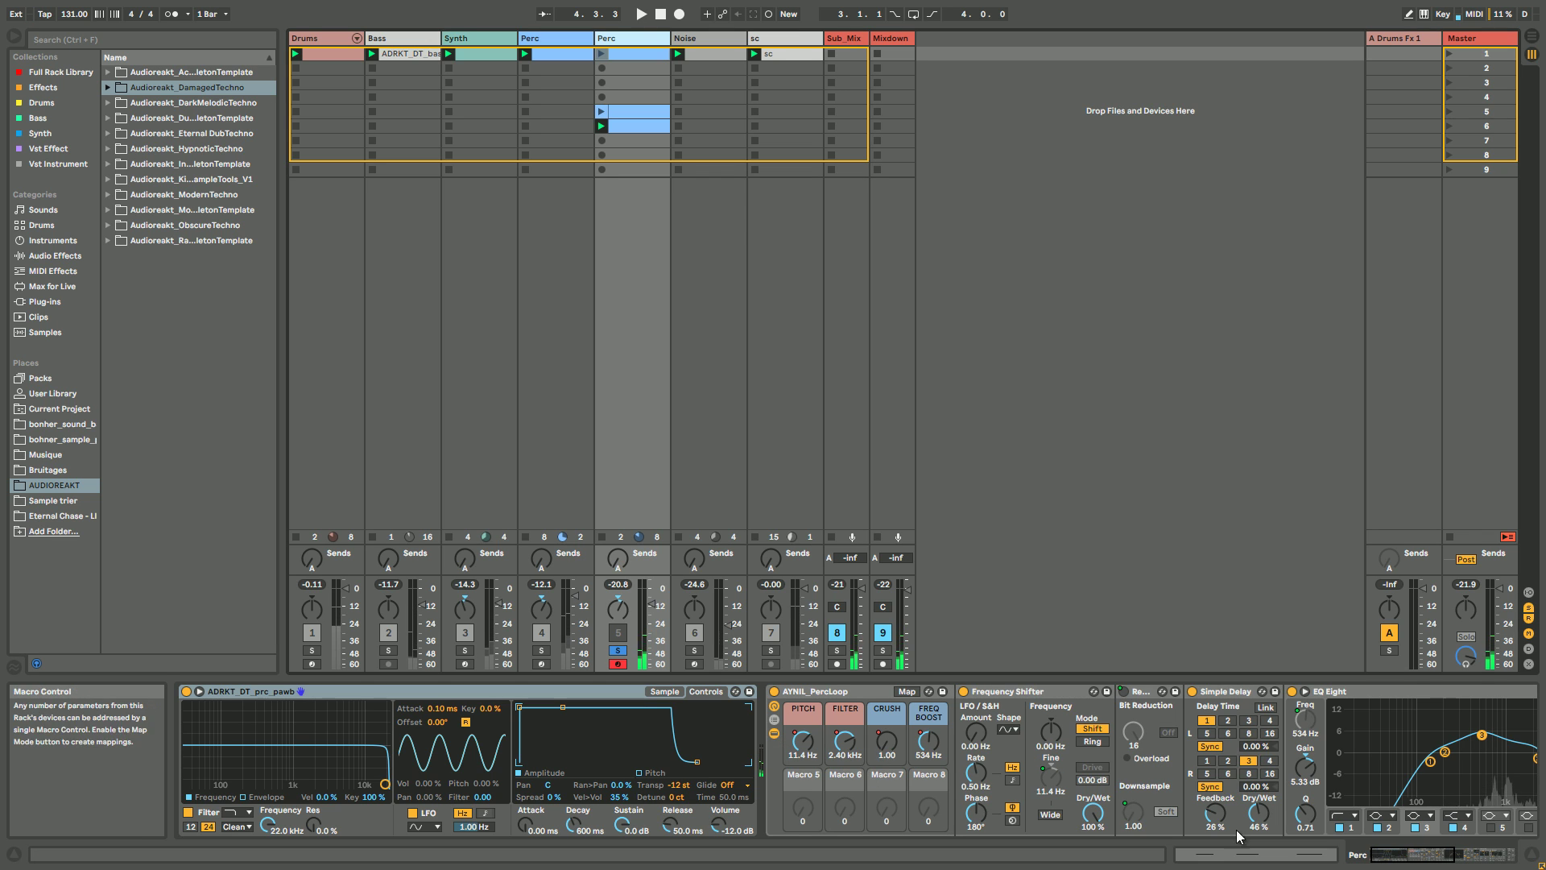
{"action": "left_click_drag", "start_coordinate": [1425, 863], "coordinate": [1441, 863]}
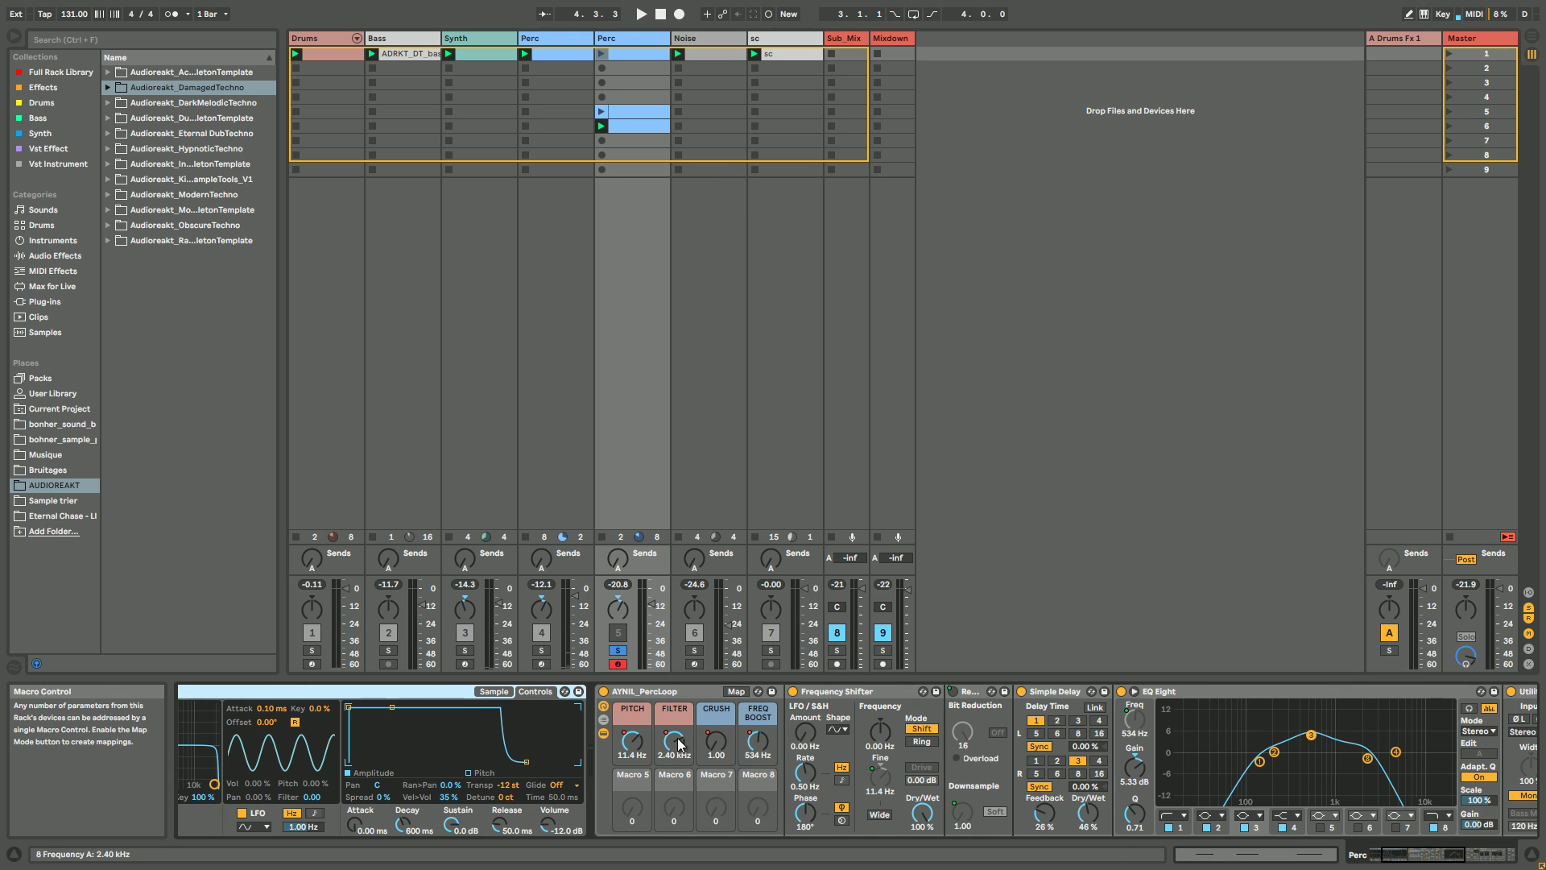
Step: Try the FILTER macro at 13.5 kHz, bring it back to 2.34 kHz, and set the CRUSH macro to 4.29 for playback
{"action": "left_click_drag", "start_coordinate": [674, 746], "coordinate": [675, 730]}
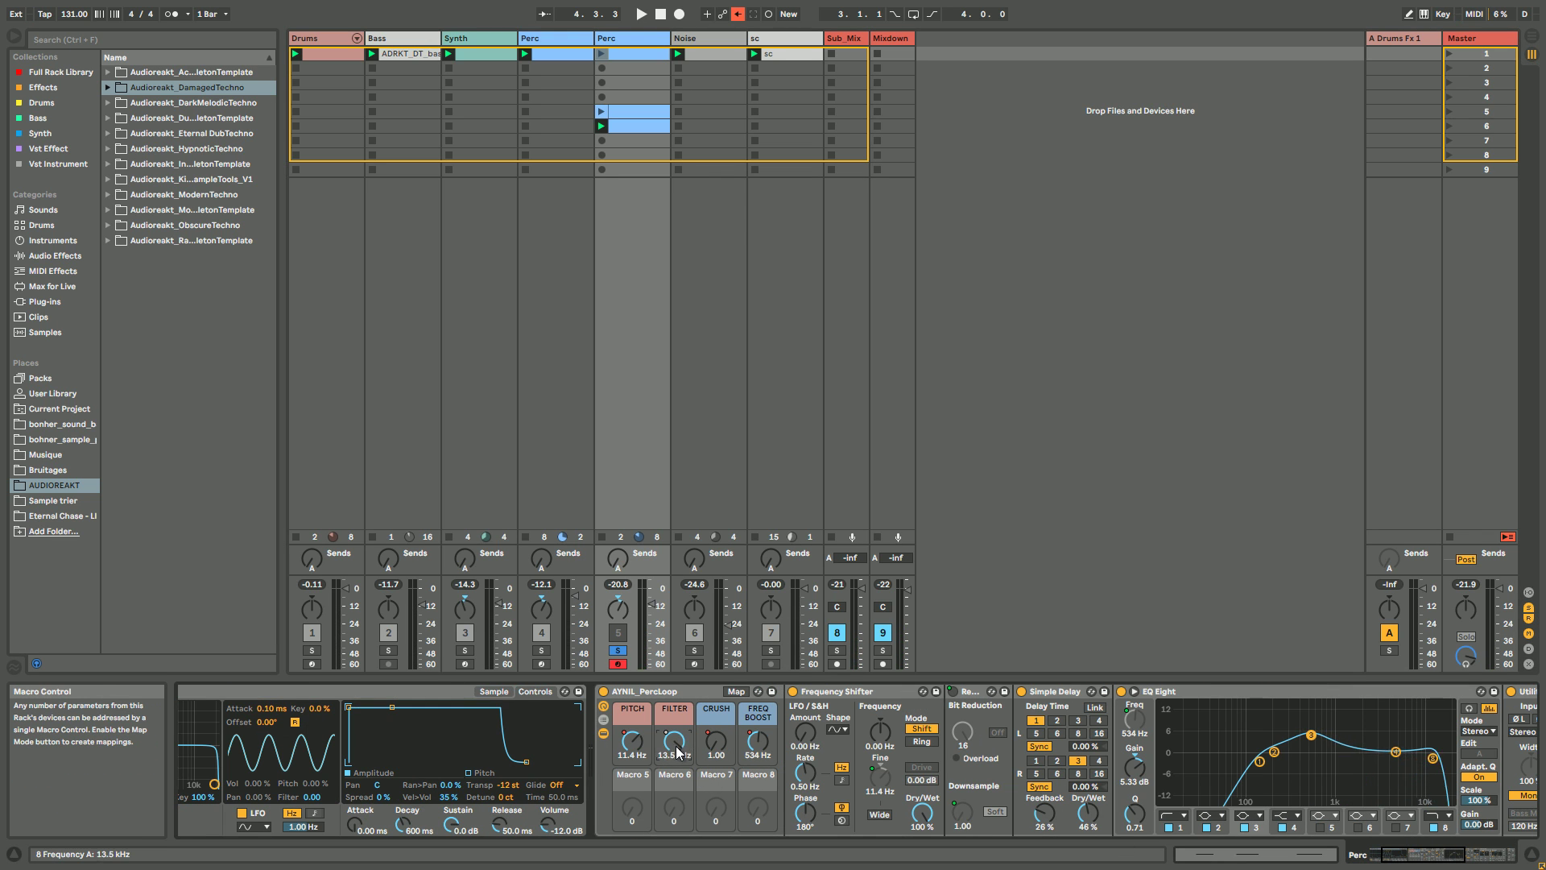
{"action": "left_click_drag", "start_coordinate": [677, 749], "coordinate": [721, 781]}
{"action": "key", "text": "space"}
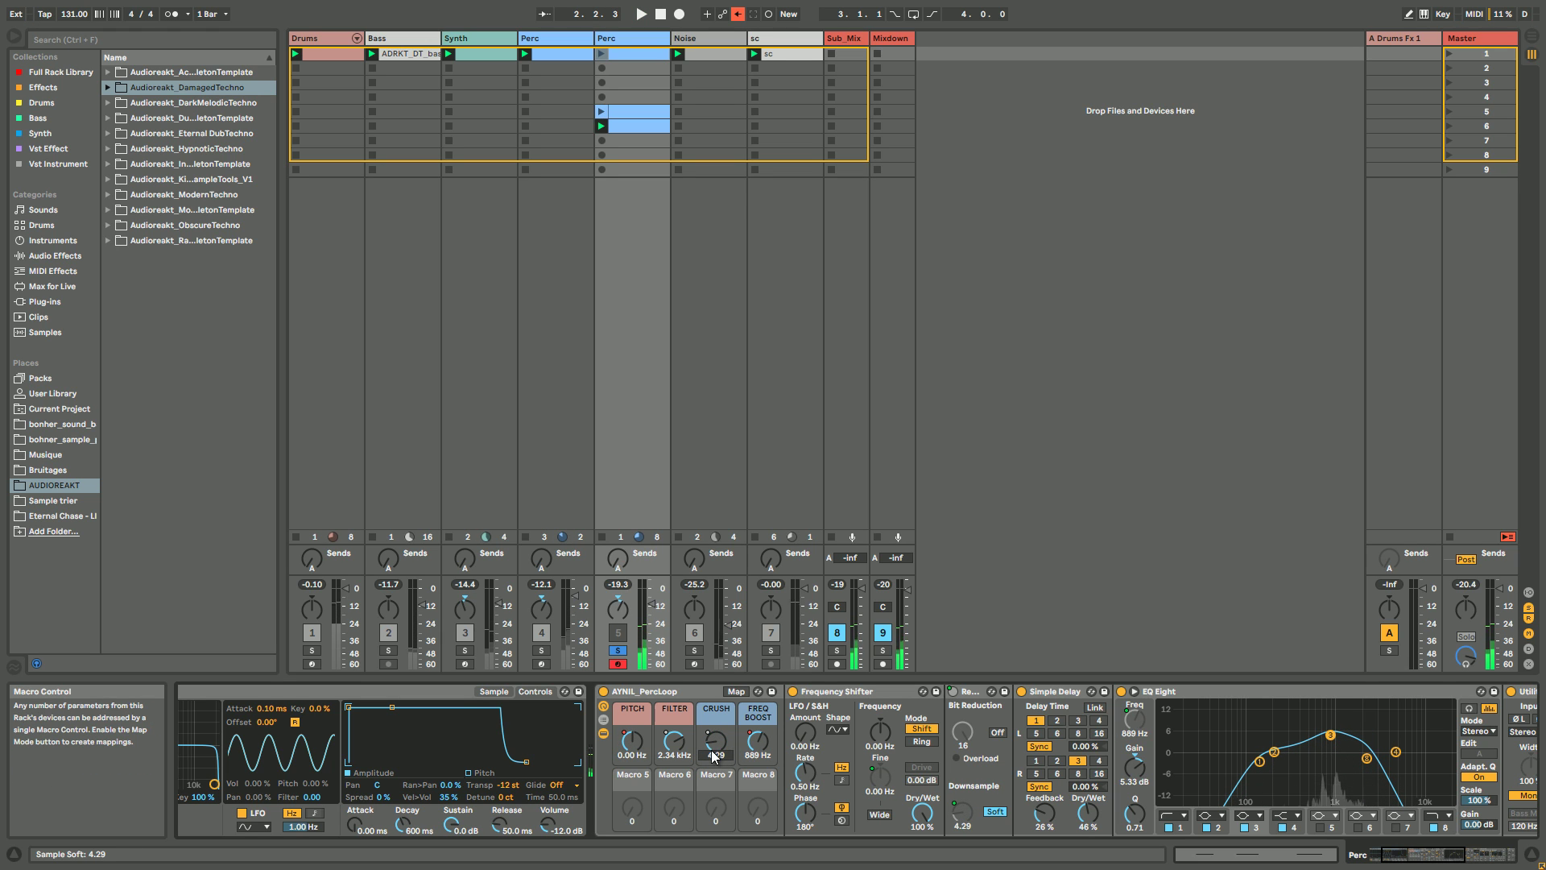
Step: Sweep the FREQ BOOST macro up to 2.48 kHz and bring it down to 1.62 kHz
{"action": "left_click_drag", "start_coordinate": [759, 755], "coordinate": [760, 753]}
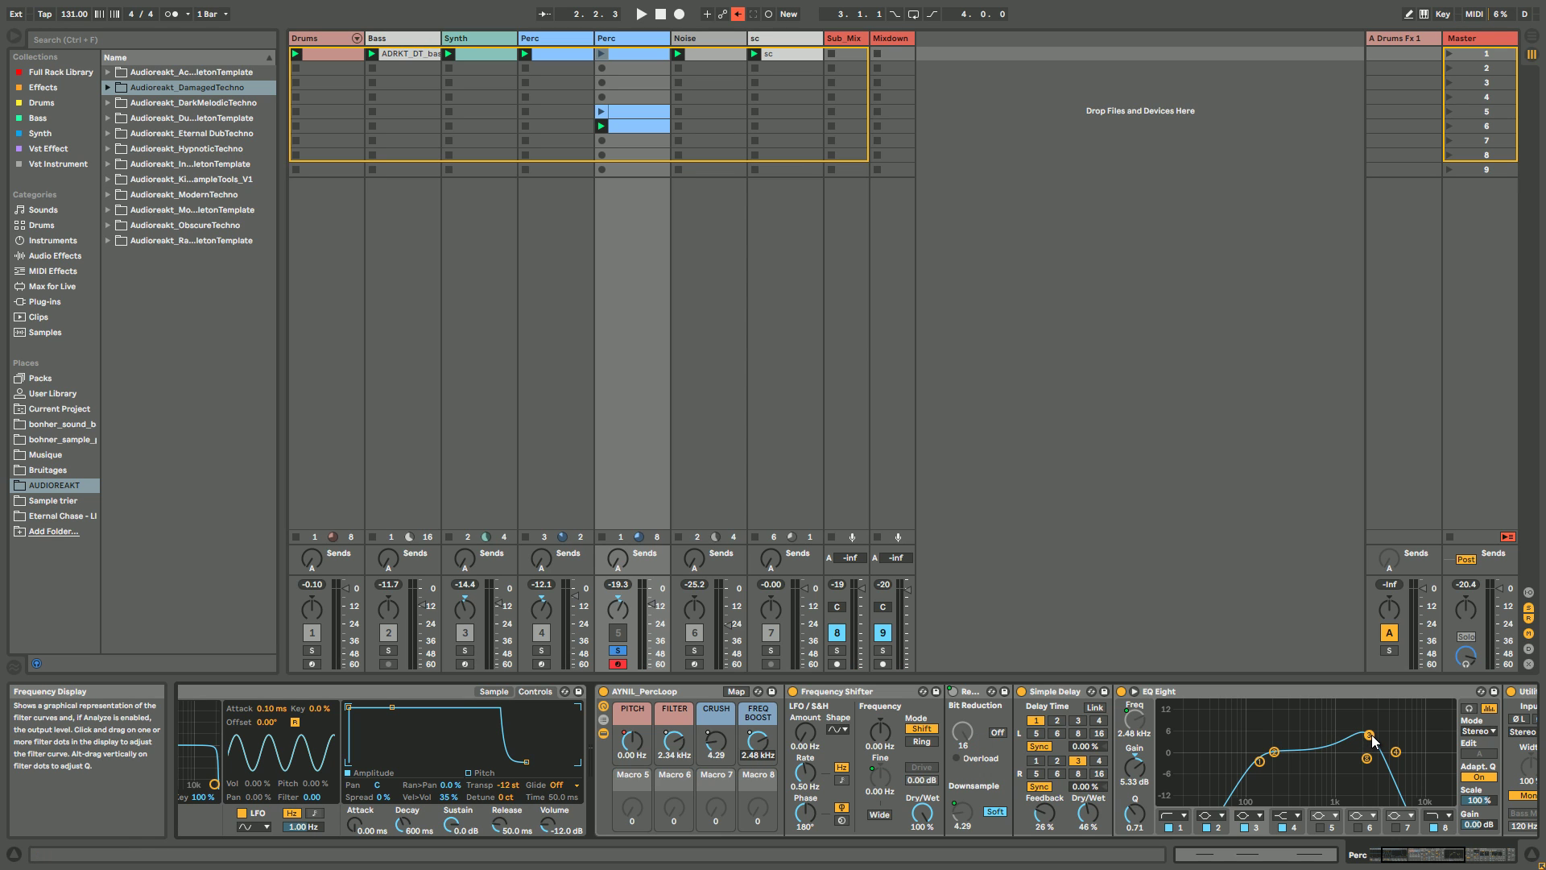
{"action": "left_click_drag", "start_coordinate": [759, 742], "coordinate": [763, 753]}
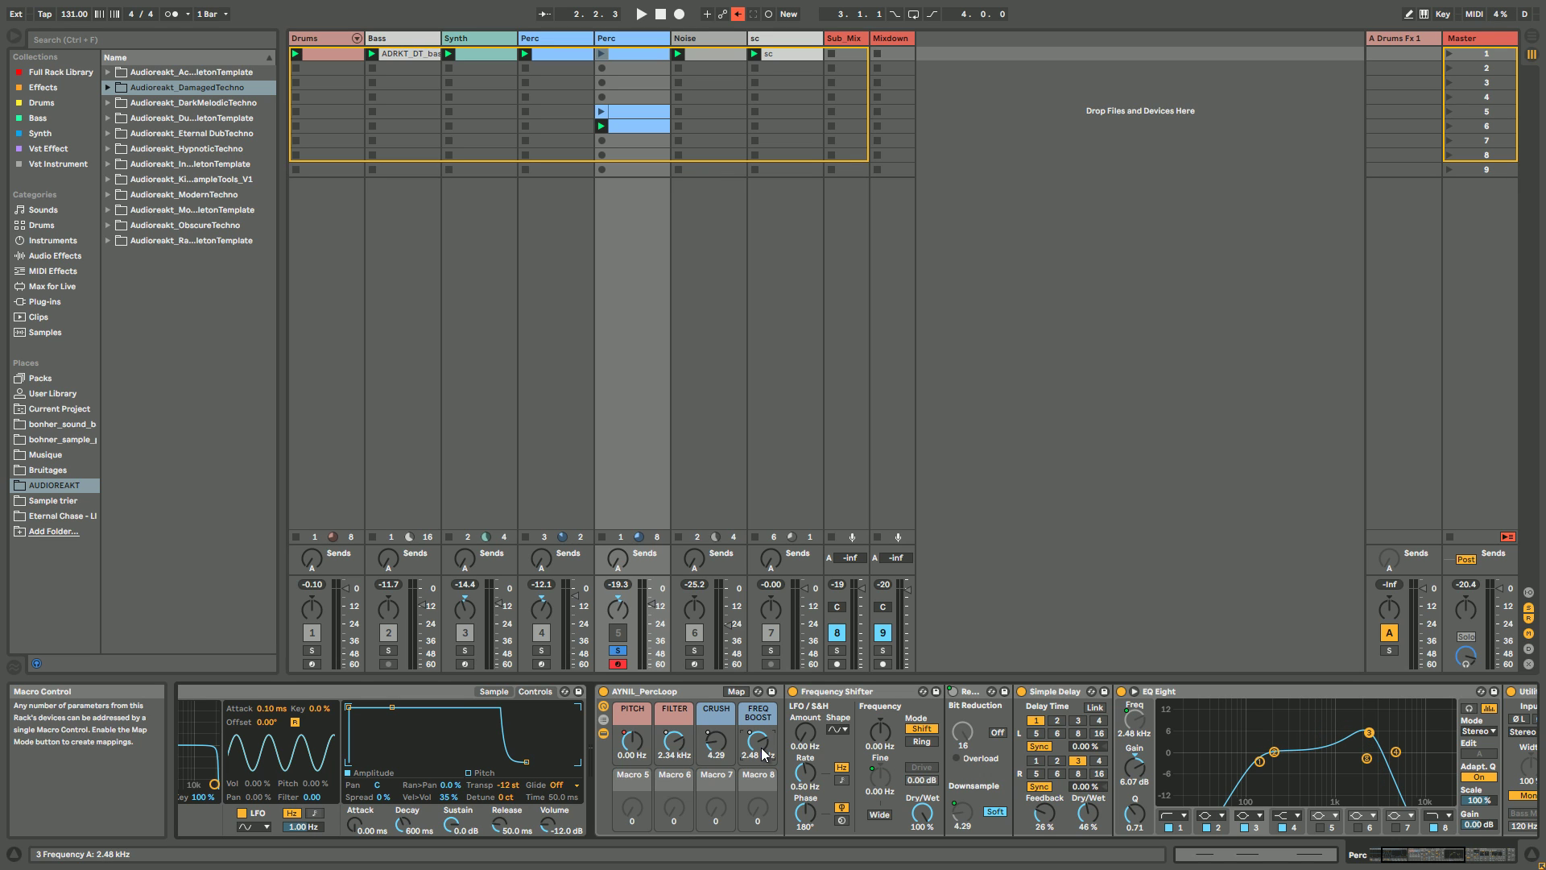
{"action": "left_click_drag", "start_coordinate": [763, 753], "coordinate": [763, 752]}
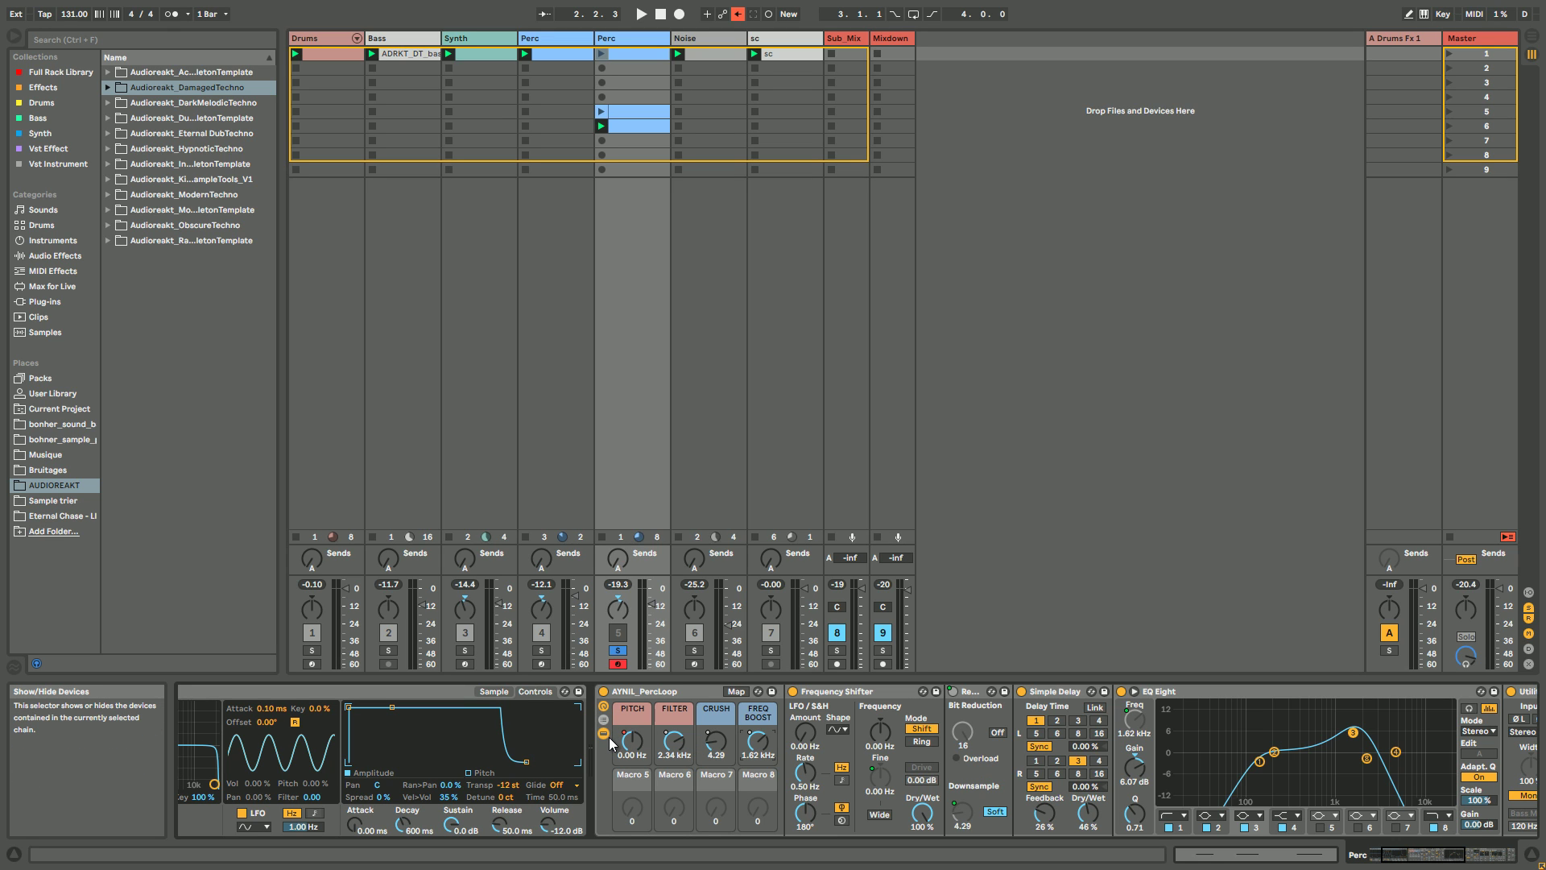
Step: Duplicate the second Perc track's first clip into scene 2, launch the copy, and duplicate its loop twice to reach two bars
{"action": "left_click", "coordinate": [633, 55]}
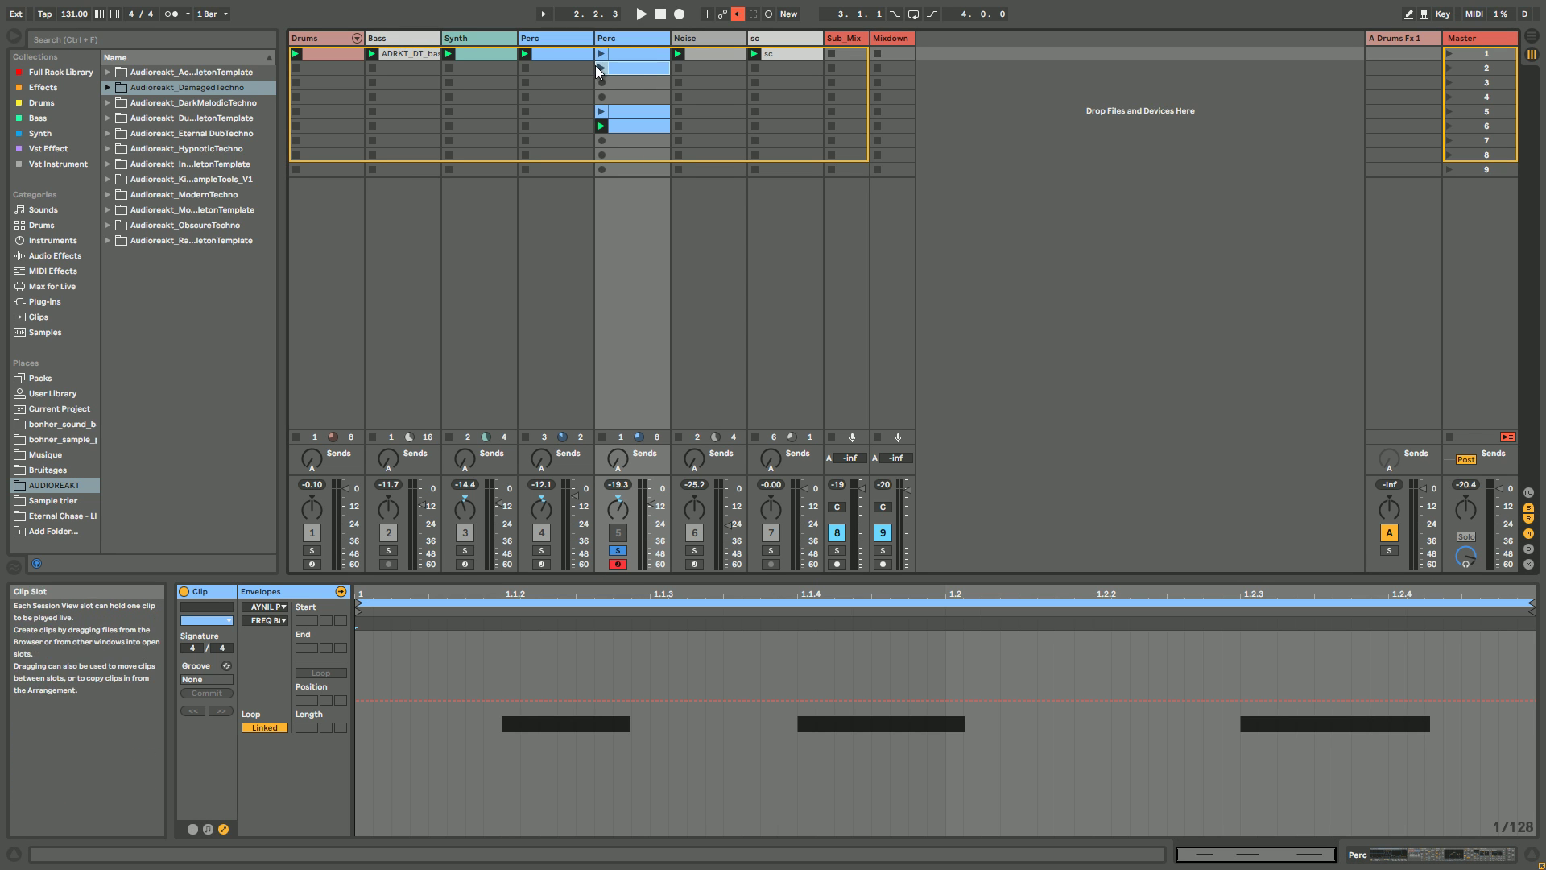
{"action": "left_click", "coordinate": [598, 66]}
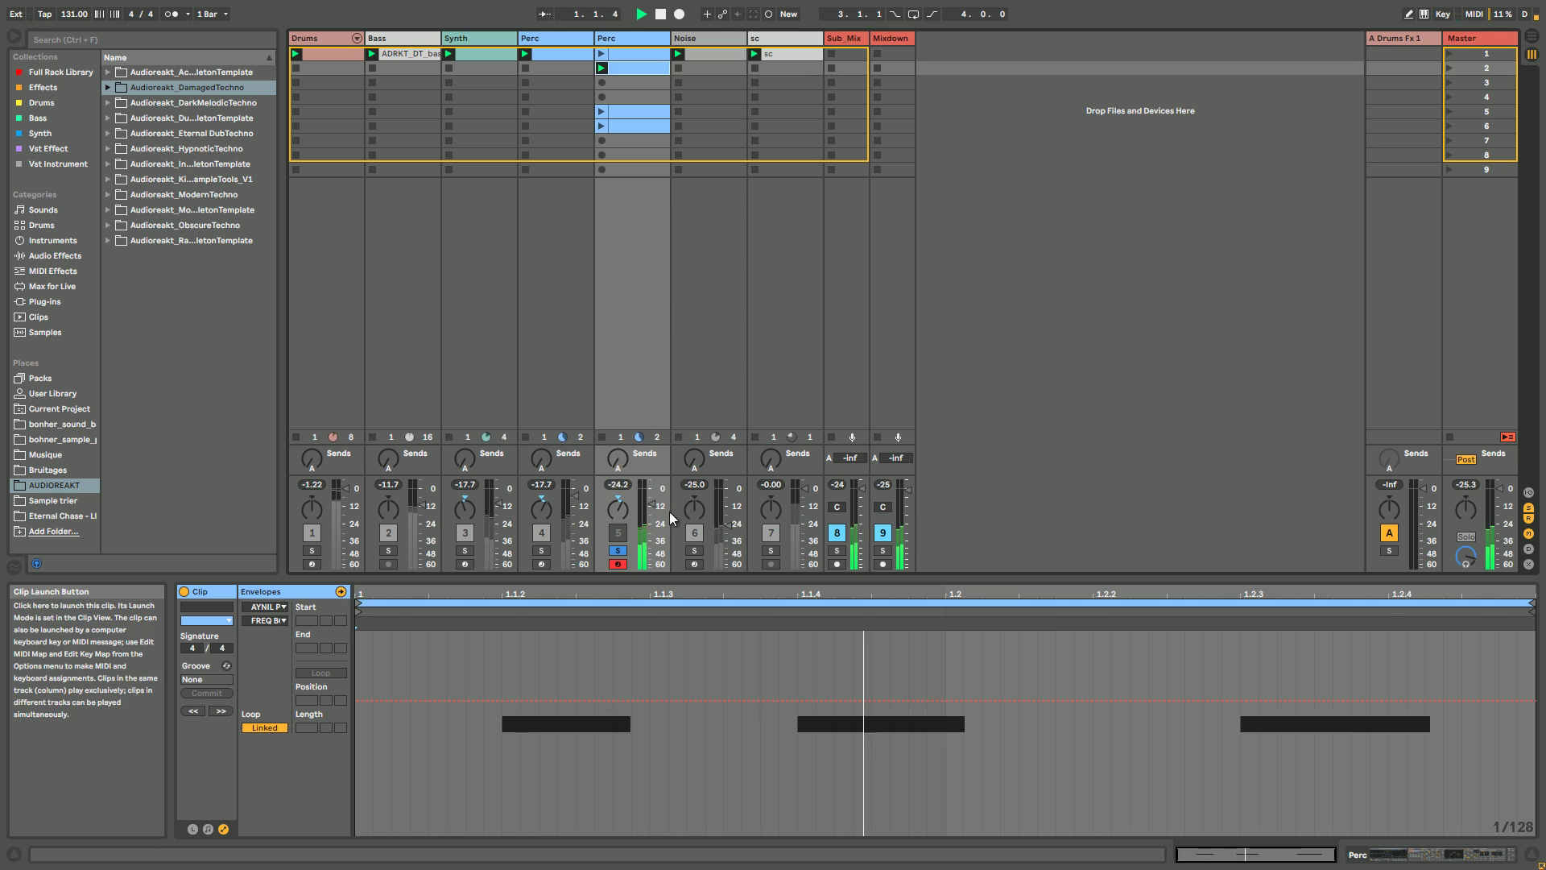
{"action": "left_click", "coordinate": [223, 829]}
{"action": "left_click", "coordinate": [208, 829]}
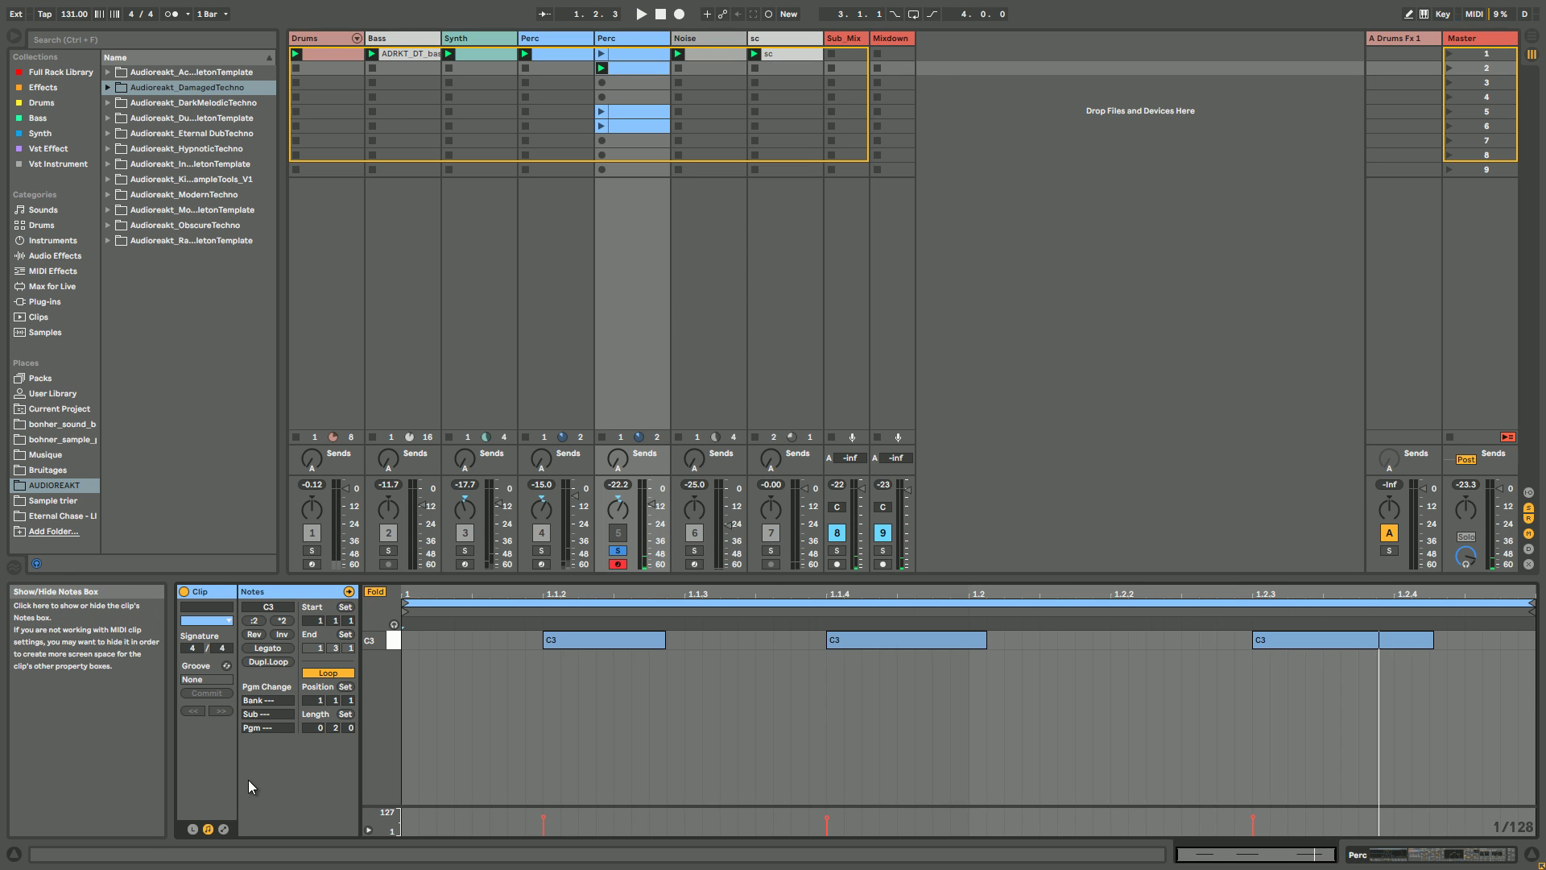
{"action": "left_click", "coordinate": [269, 665]}
{"action": "left_click", "coordinate": [268, 665]}
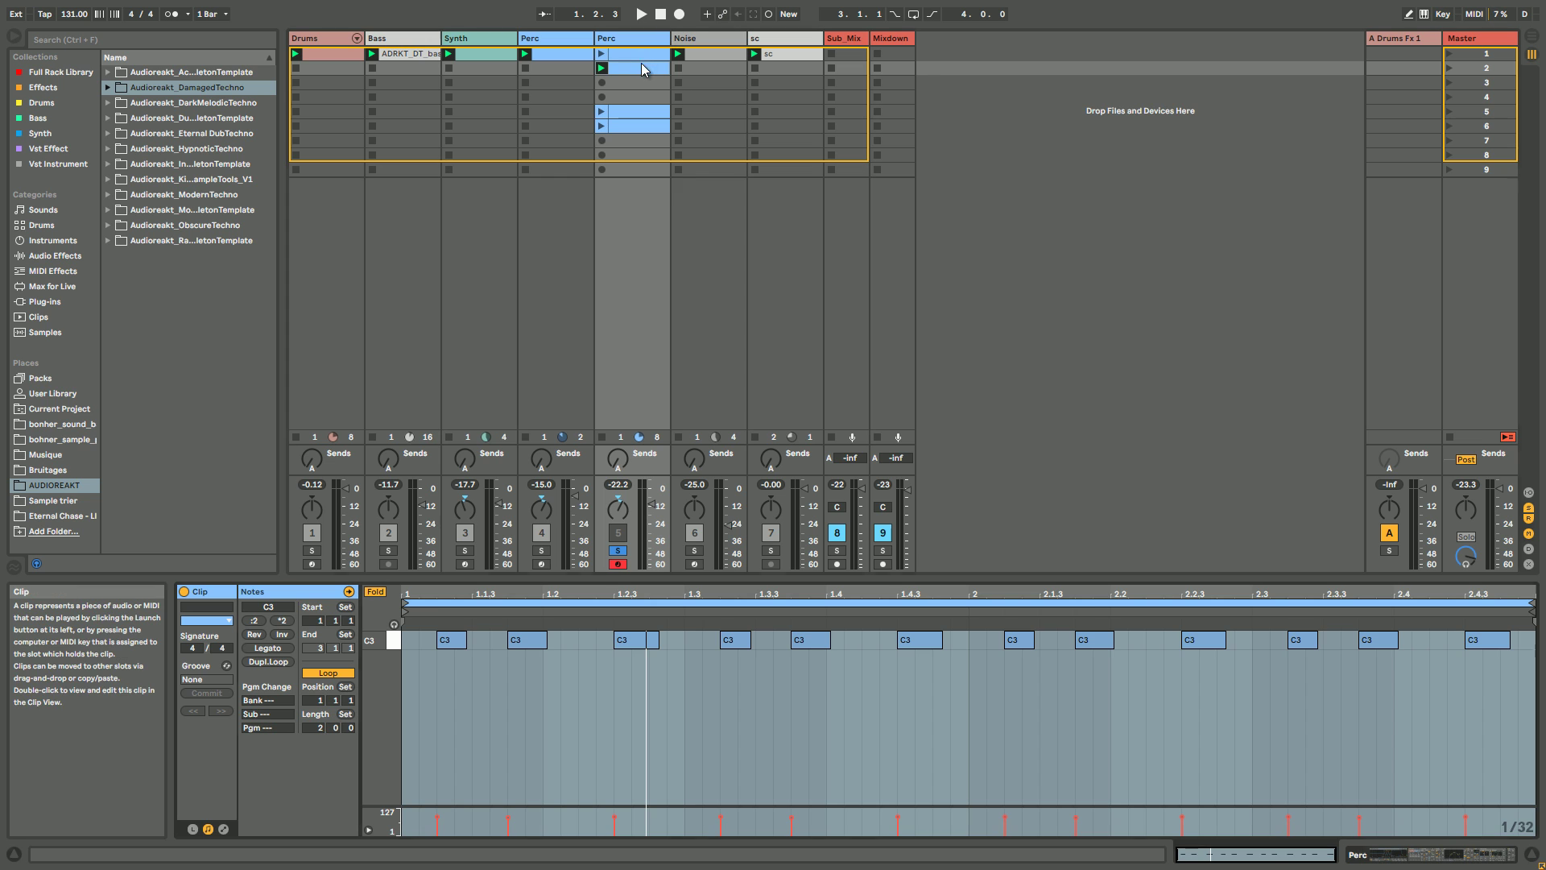
{"action": "left_click", "coordinate": [641, 65]}
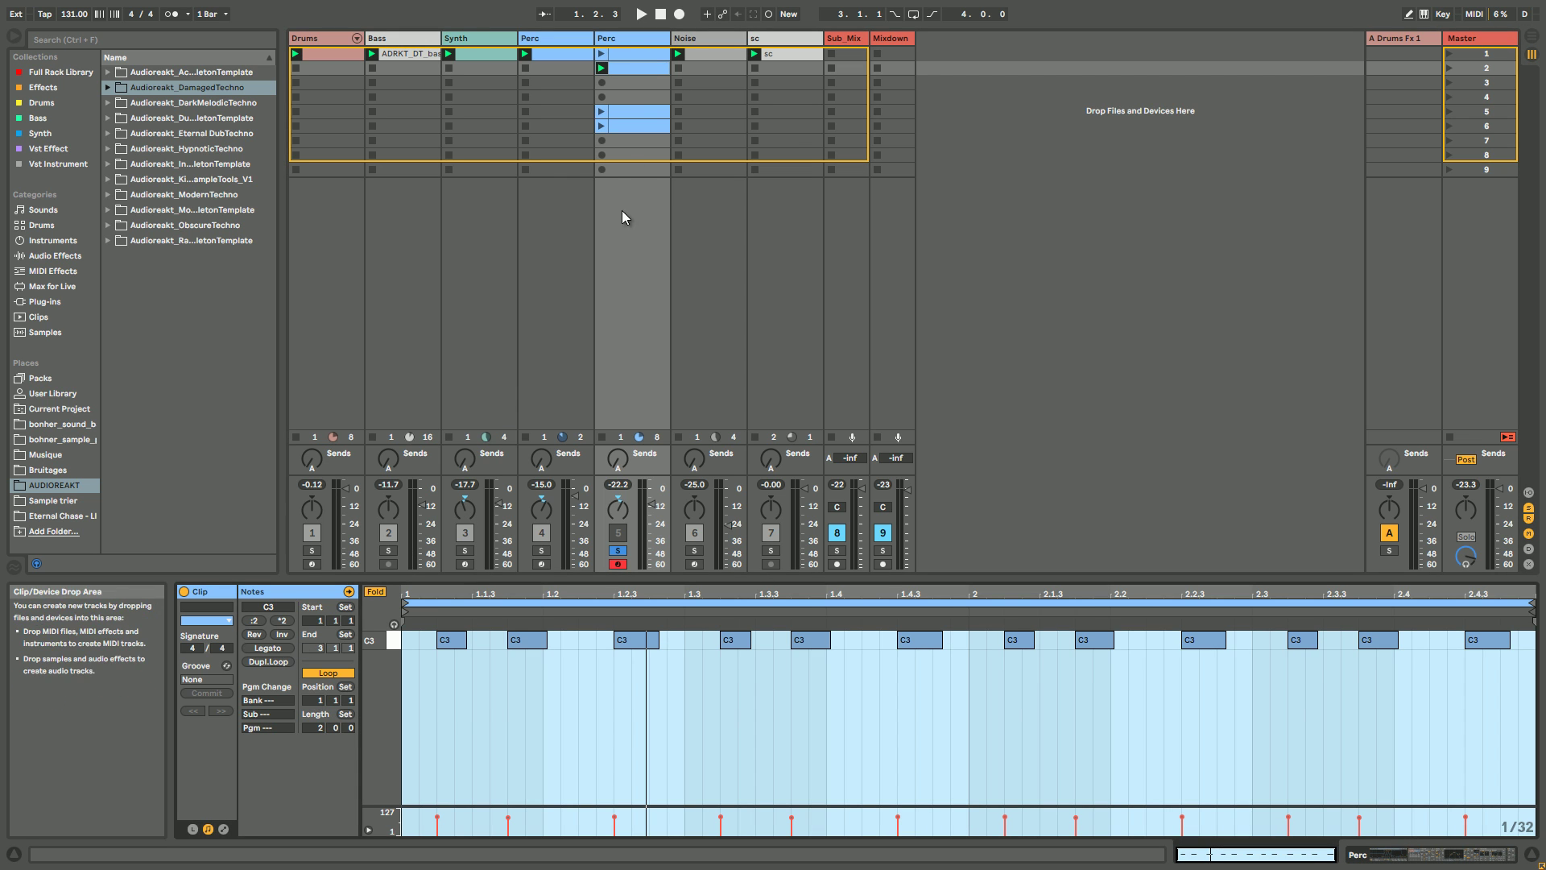
Step: Select the rack's PITCH macro and display its automation envelope in the scene 2 percussion clip
{"action": "left_click", "coordinate": [624, 39]}
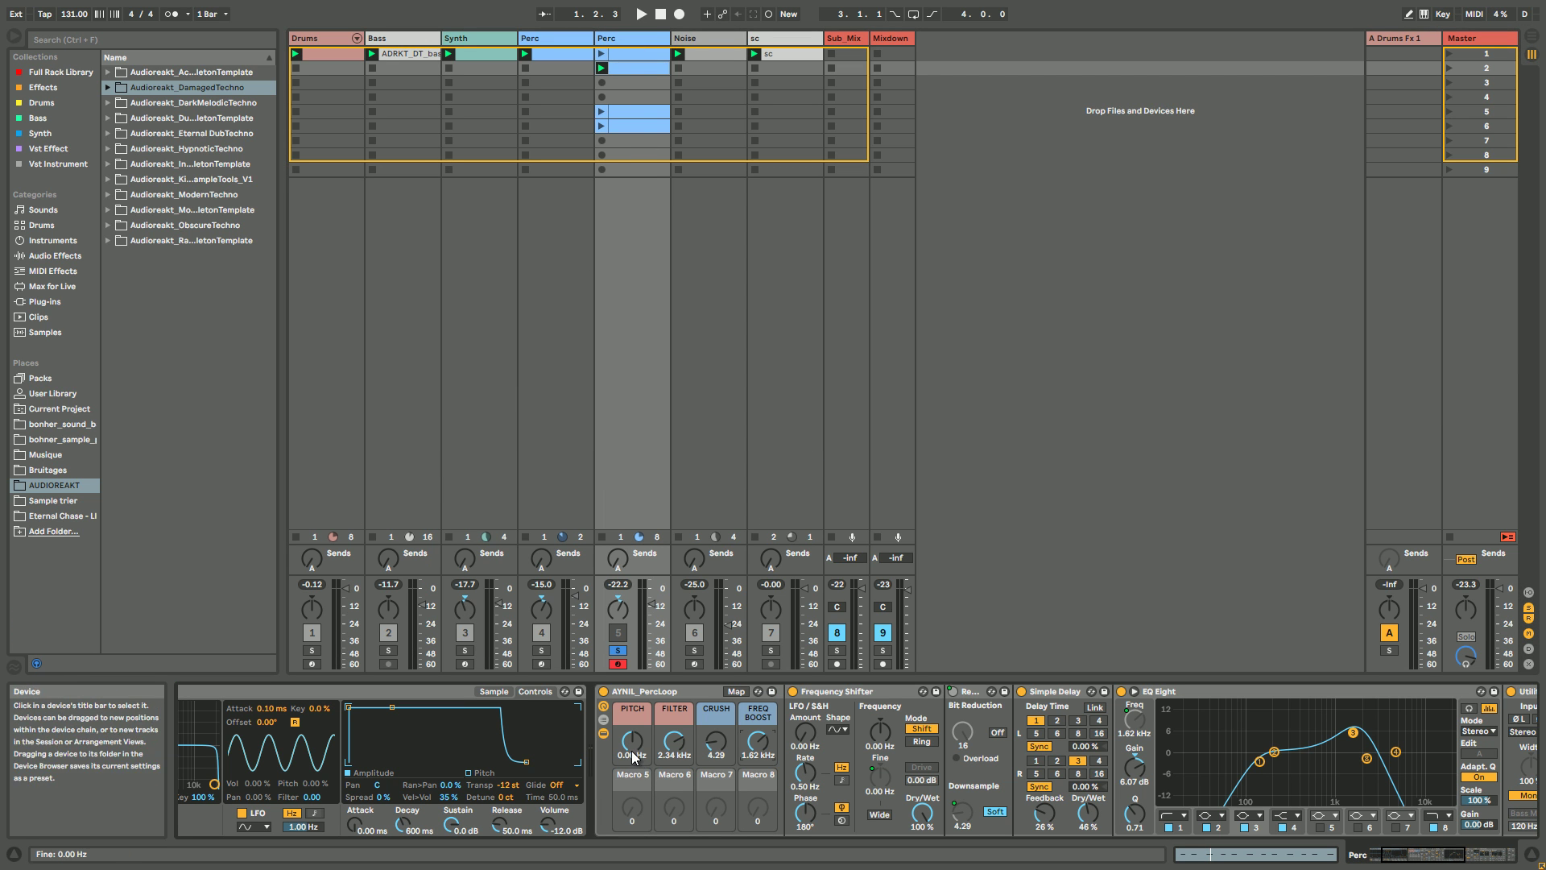
{"action": "left_click", "coordinate": [620, 127]}
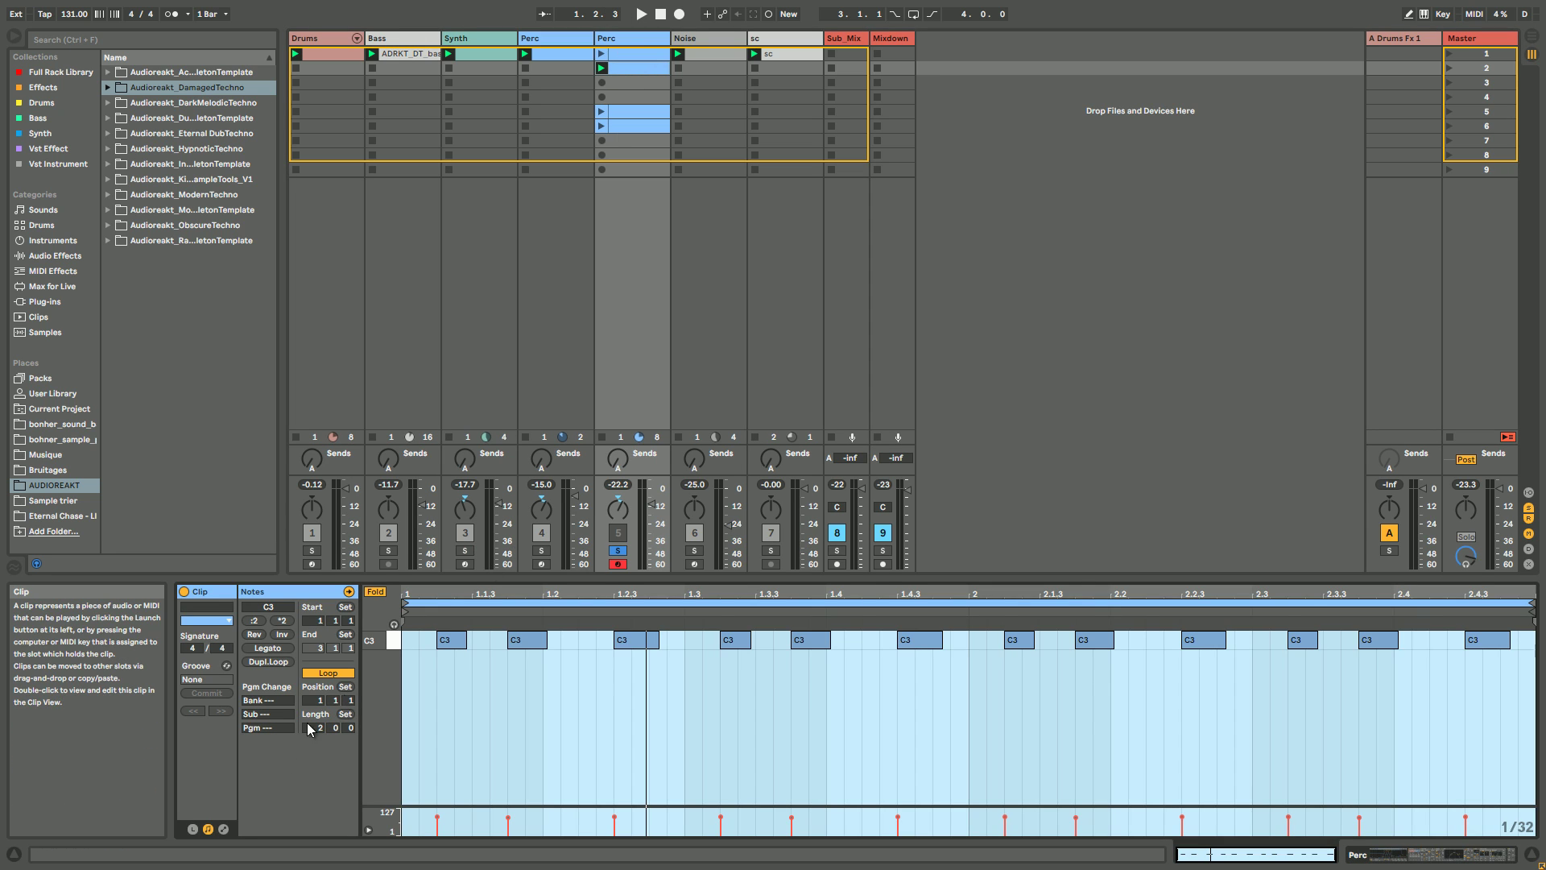
{"action": "left_click", "coordinate": [223, 829]}
{"action": "left_click", "coordinate": [207, 829]}
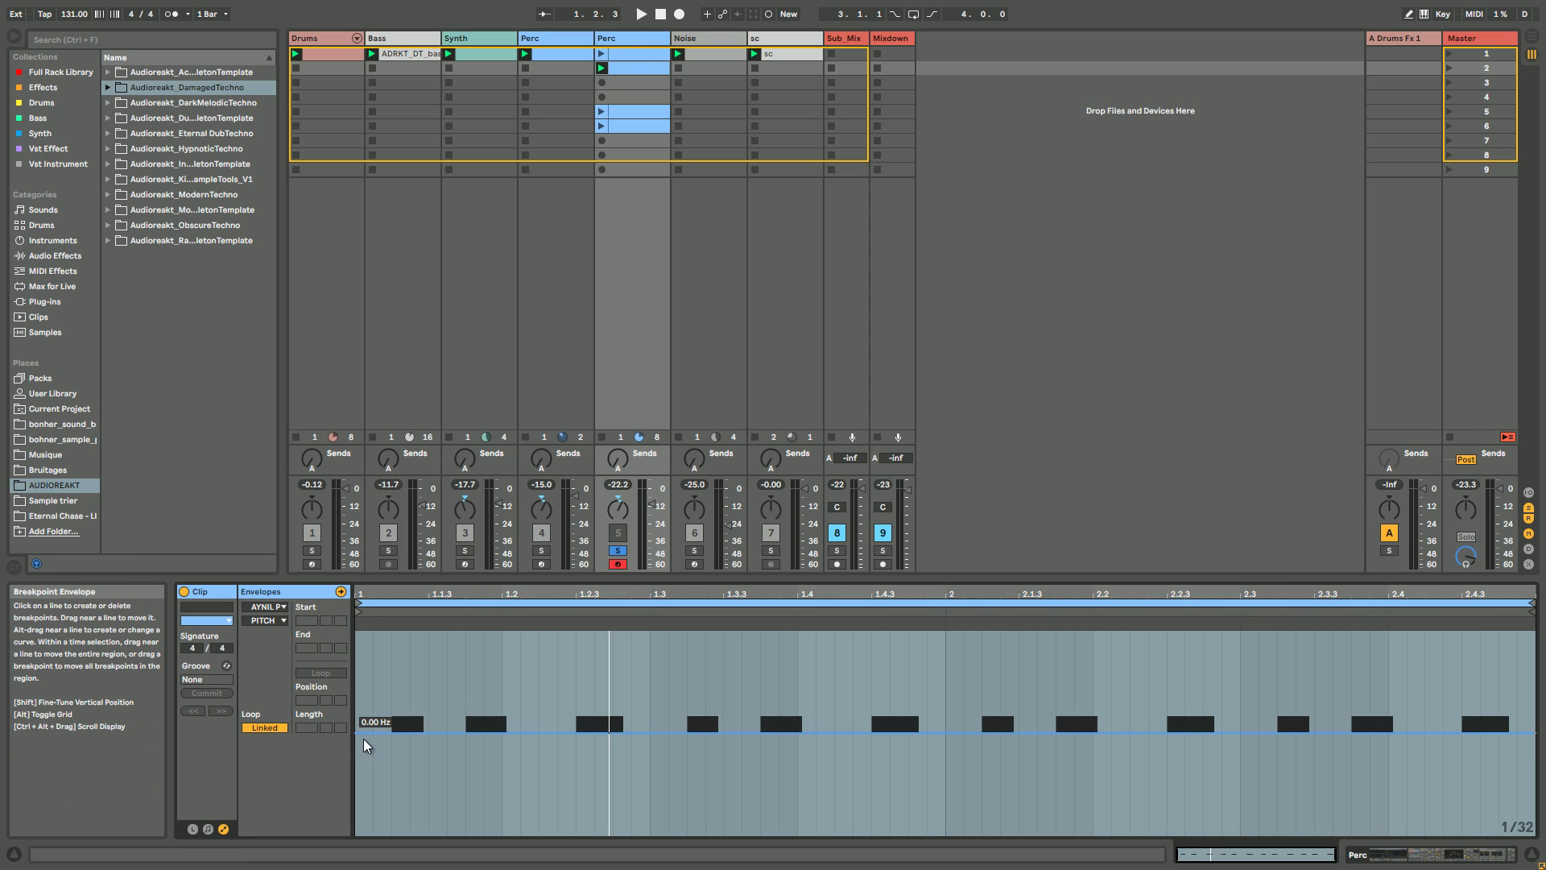
Step: Shape the PITCH envelope with peaks at 1.3 and 2.3 and a dip below 0 Hz at bar 2, auditioning it during playback
{"action": "left_click", "coordinate": [918, 733]}
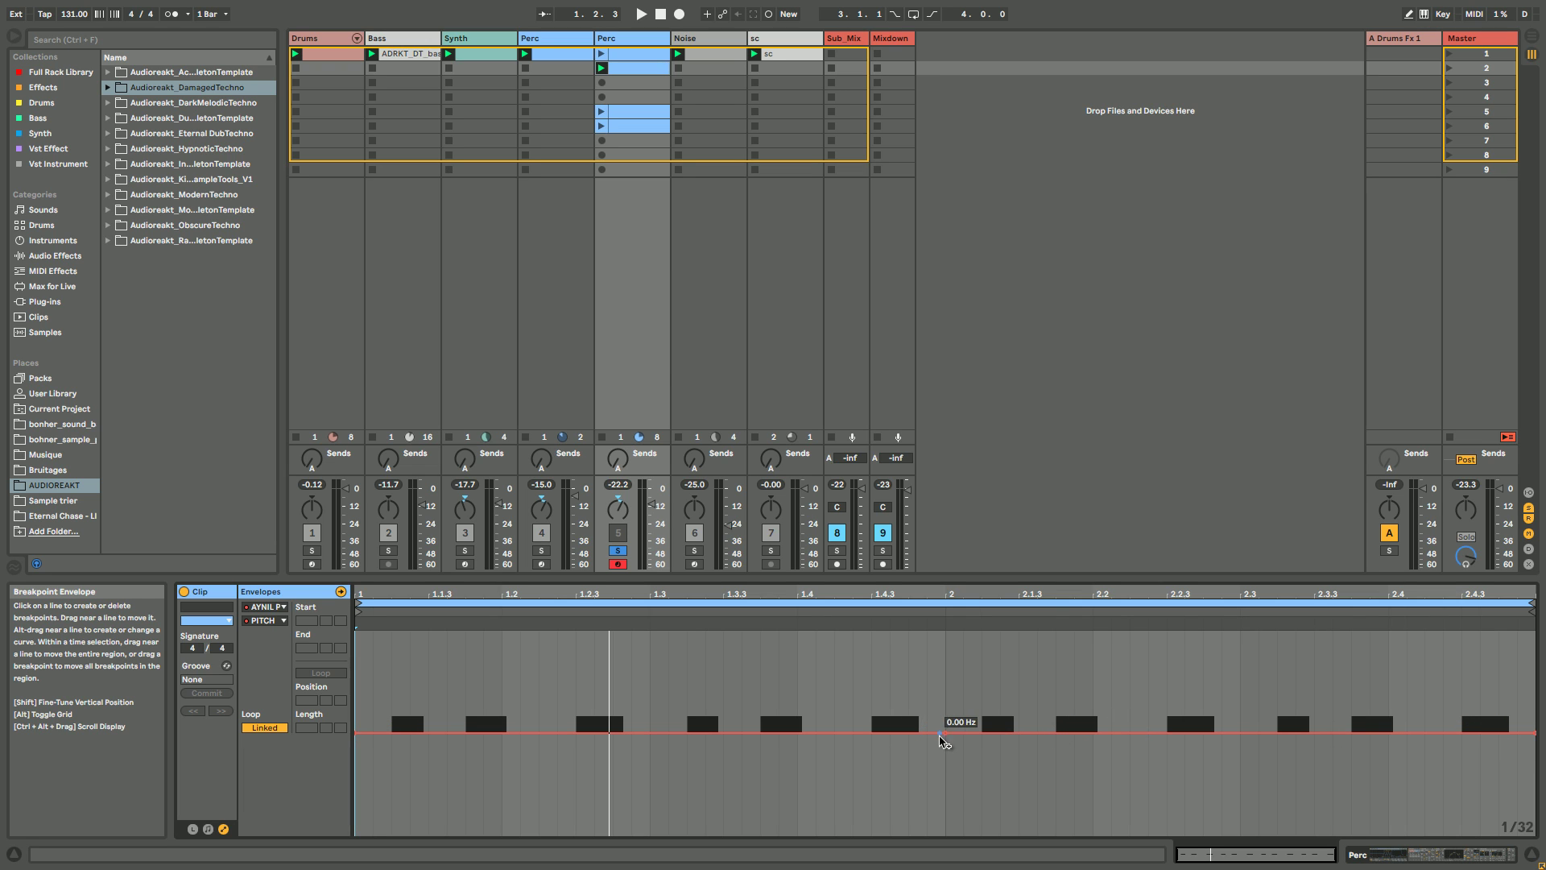
{"action": "left_click_drag", "start_coordinate": [944, 736], "coordinate": [945, 699]}
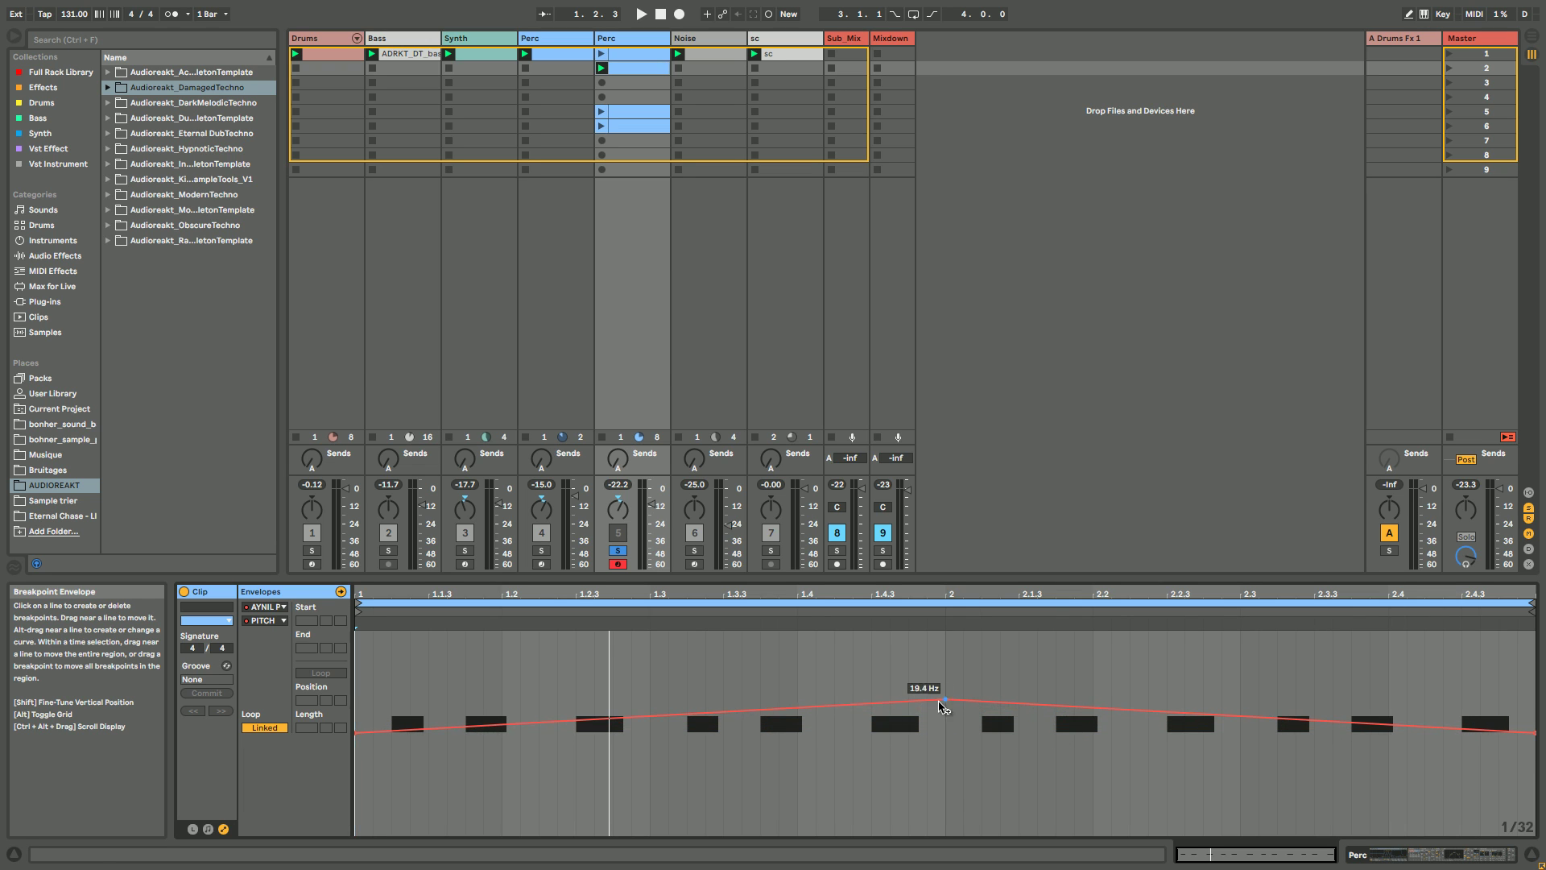
{"action": "left_click", "coordinate": [649, 716]}
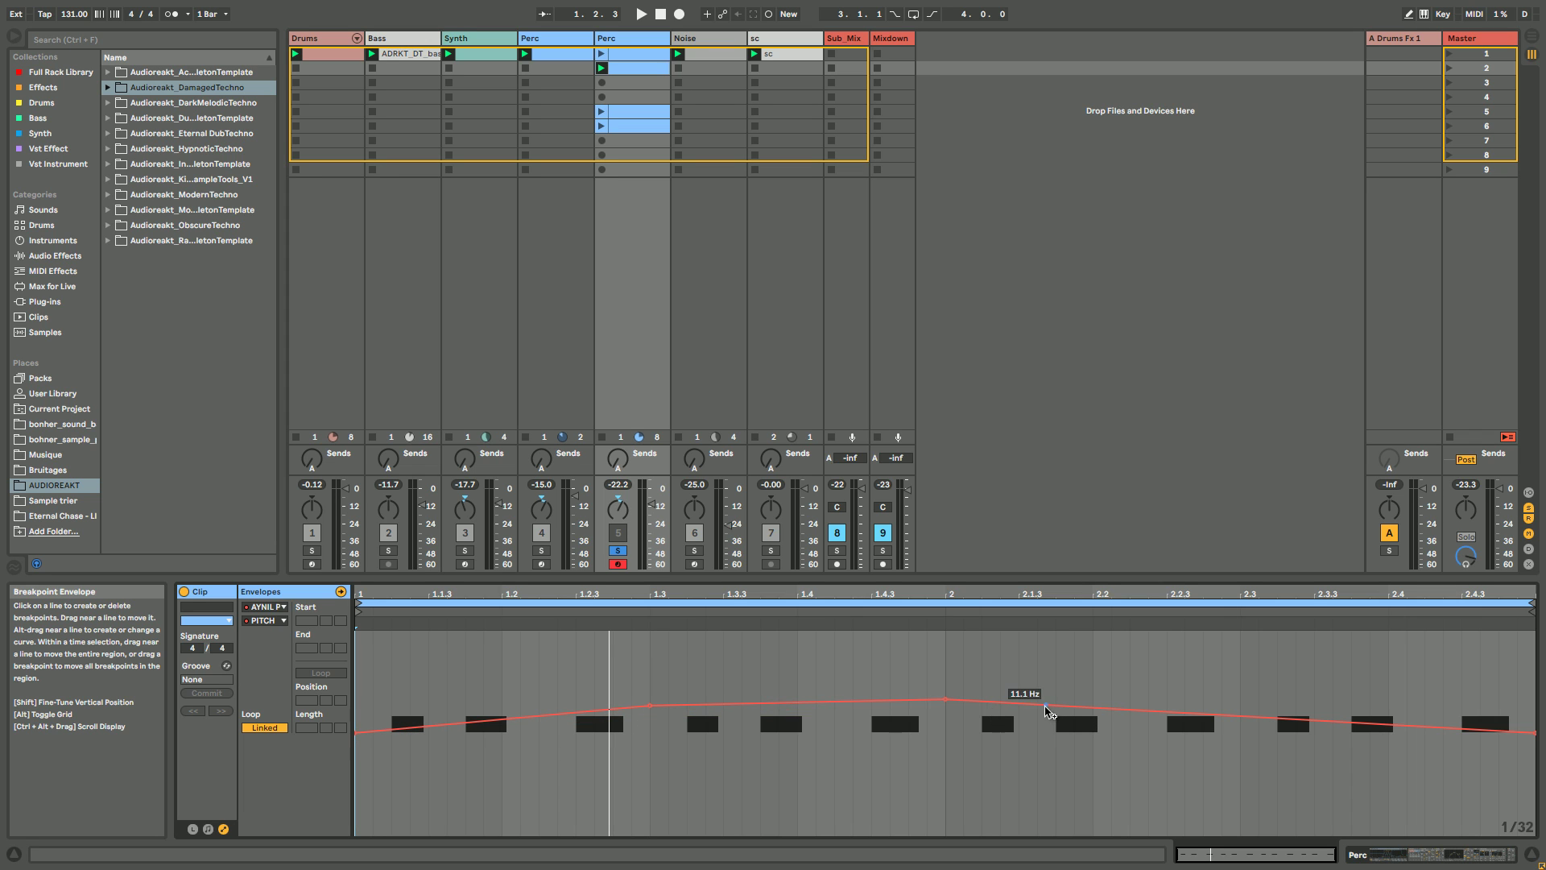
{"action": "left_click_drag", "start_coordinate": [939, 702], "coordinate": [948, 743]}
{"action": "key", "text": "space"}
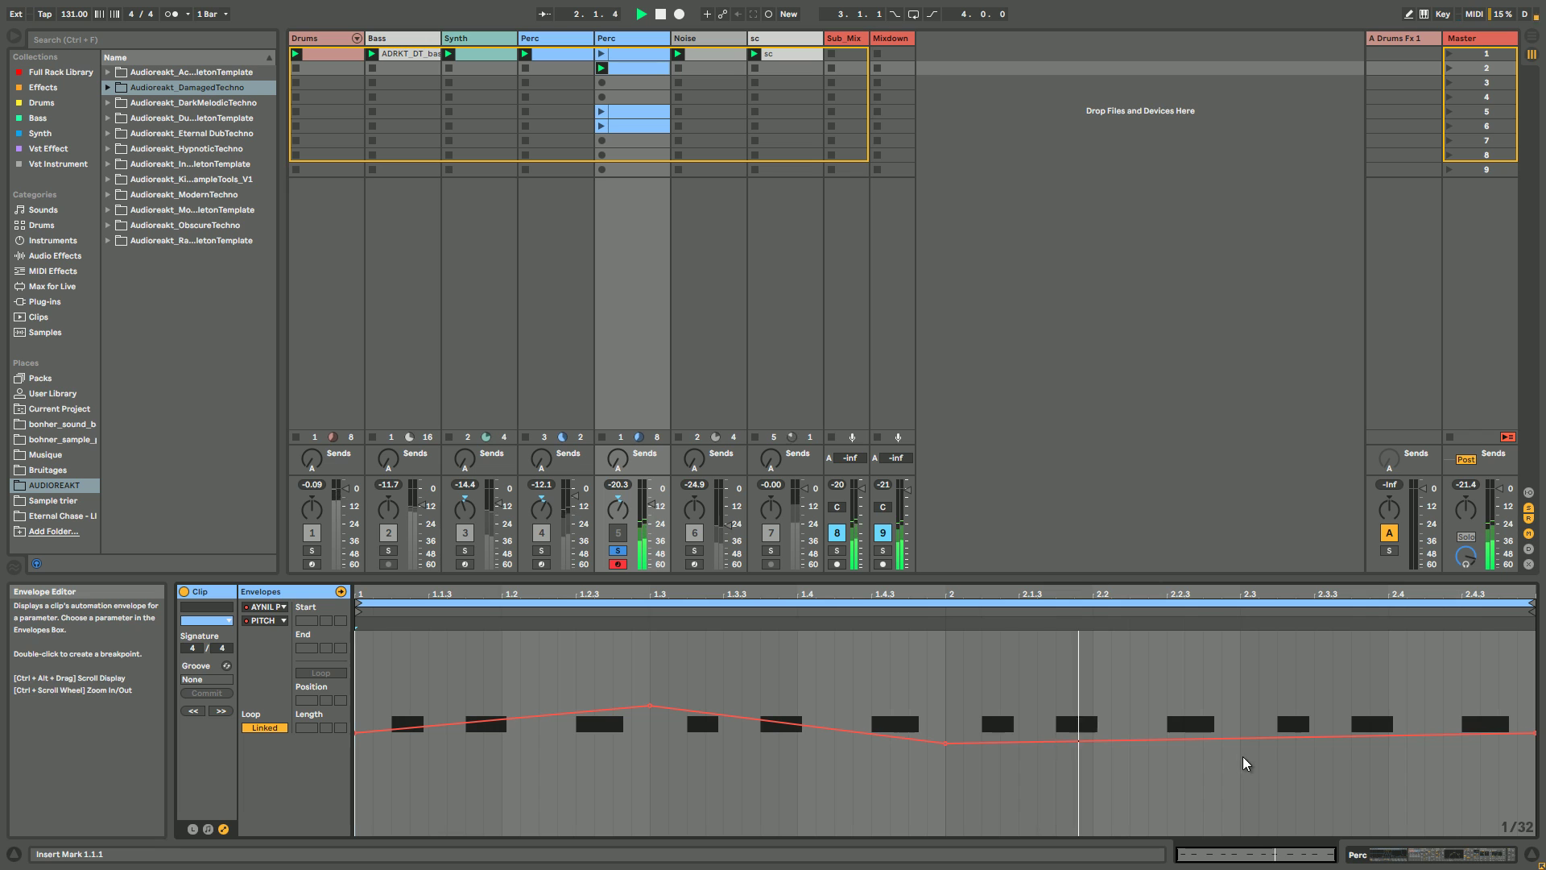
{"action": "left_click_drag", "start_coordinate": [1244, 742], "coordinate": [1244, 710]}
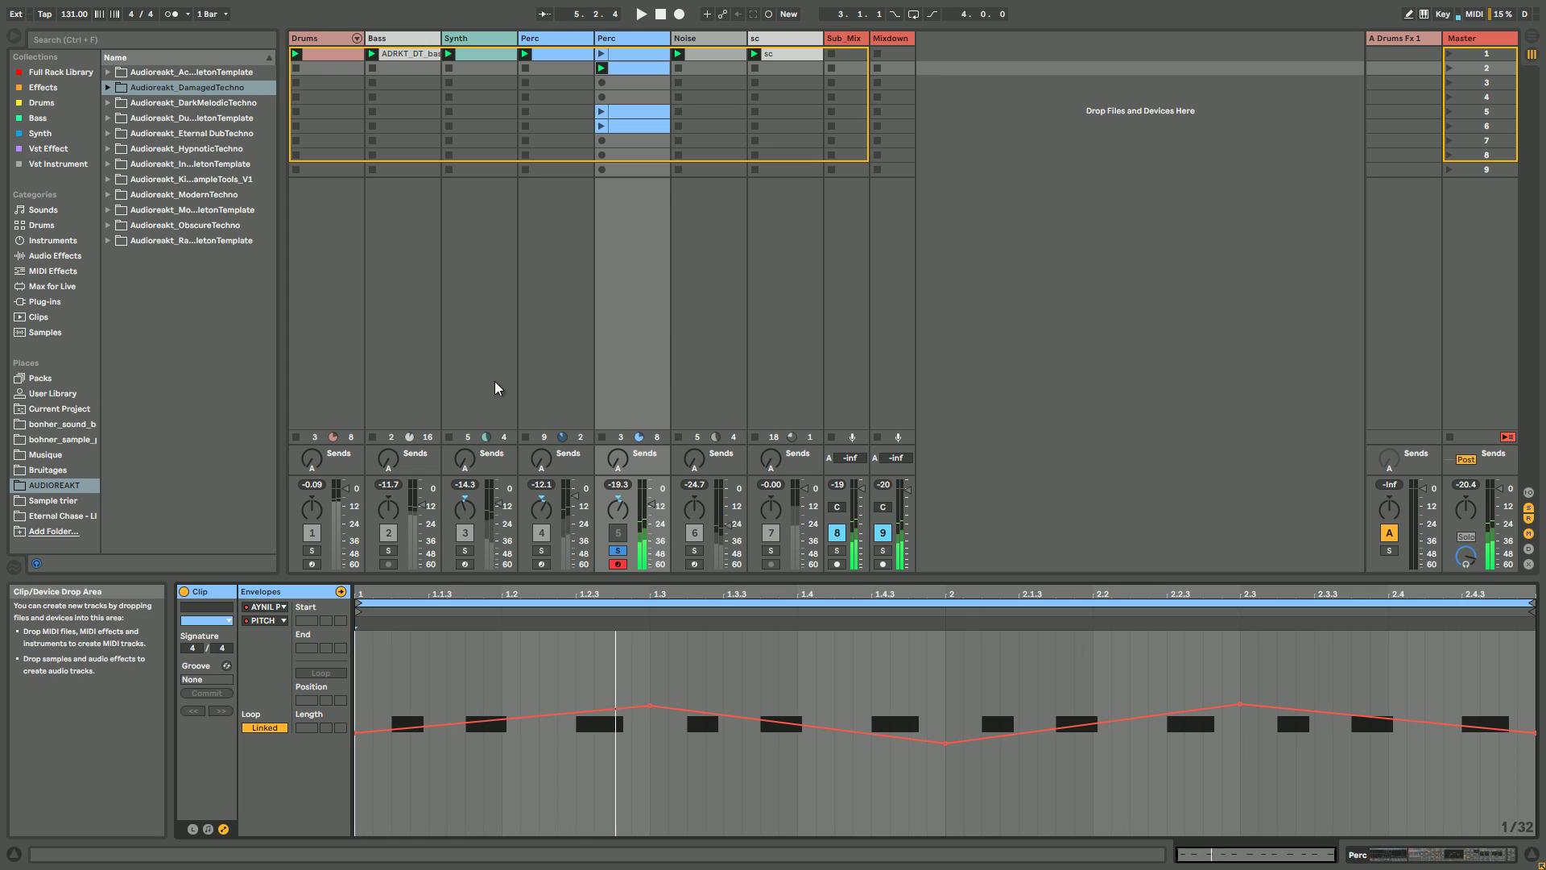
Step: Draw a CRUSH envelope that rises from 1.00 to 8.33 at bar 2 and falls back to 1.00 at the clip's end
{"action": "left_click", "coordinate": [272, 619]}
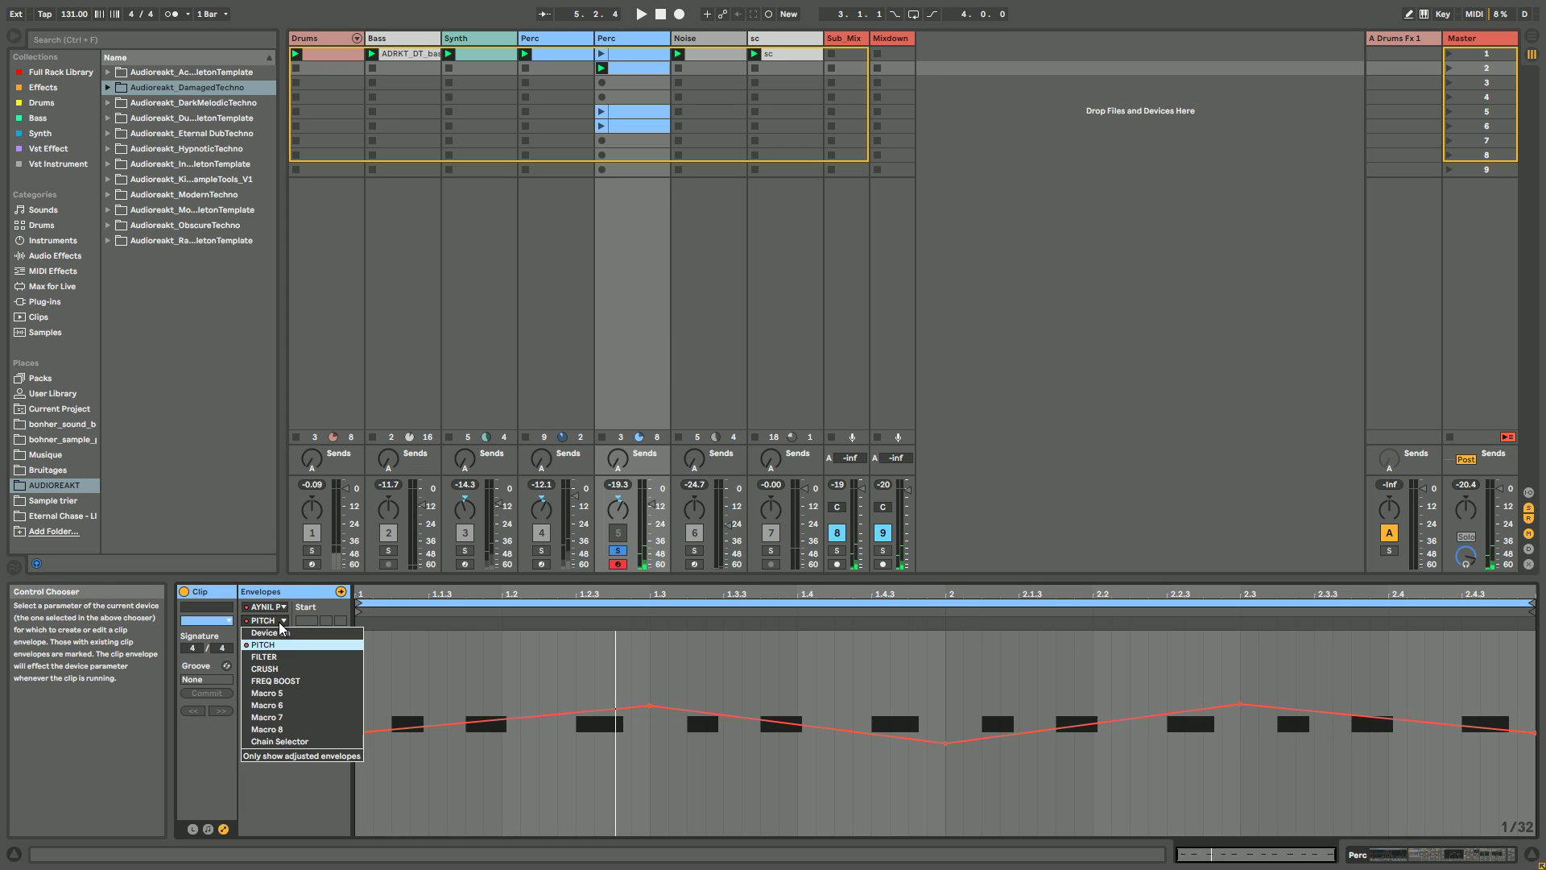
{"action": "left_click", "coordinate": [281, 669]}
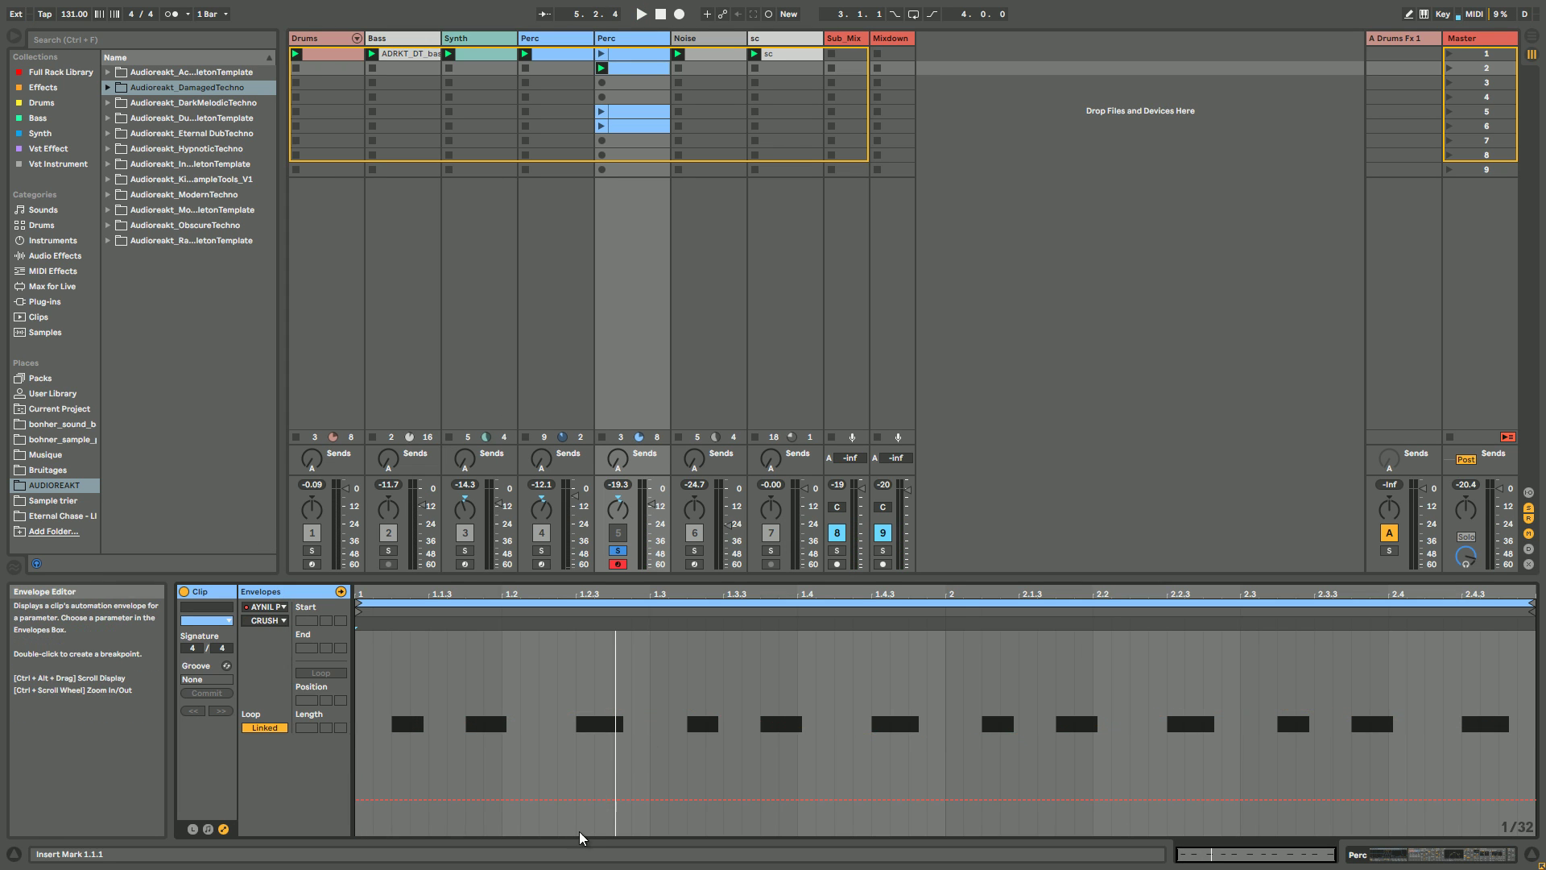
{"action": "left_click_drag", "start_coordinate": [356, 800], "coordinate": [356, 835]}
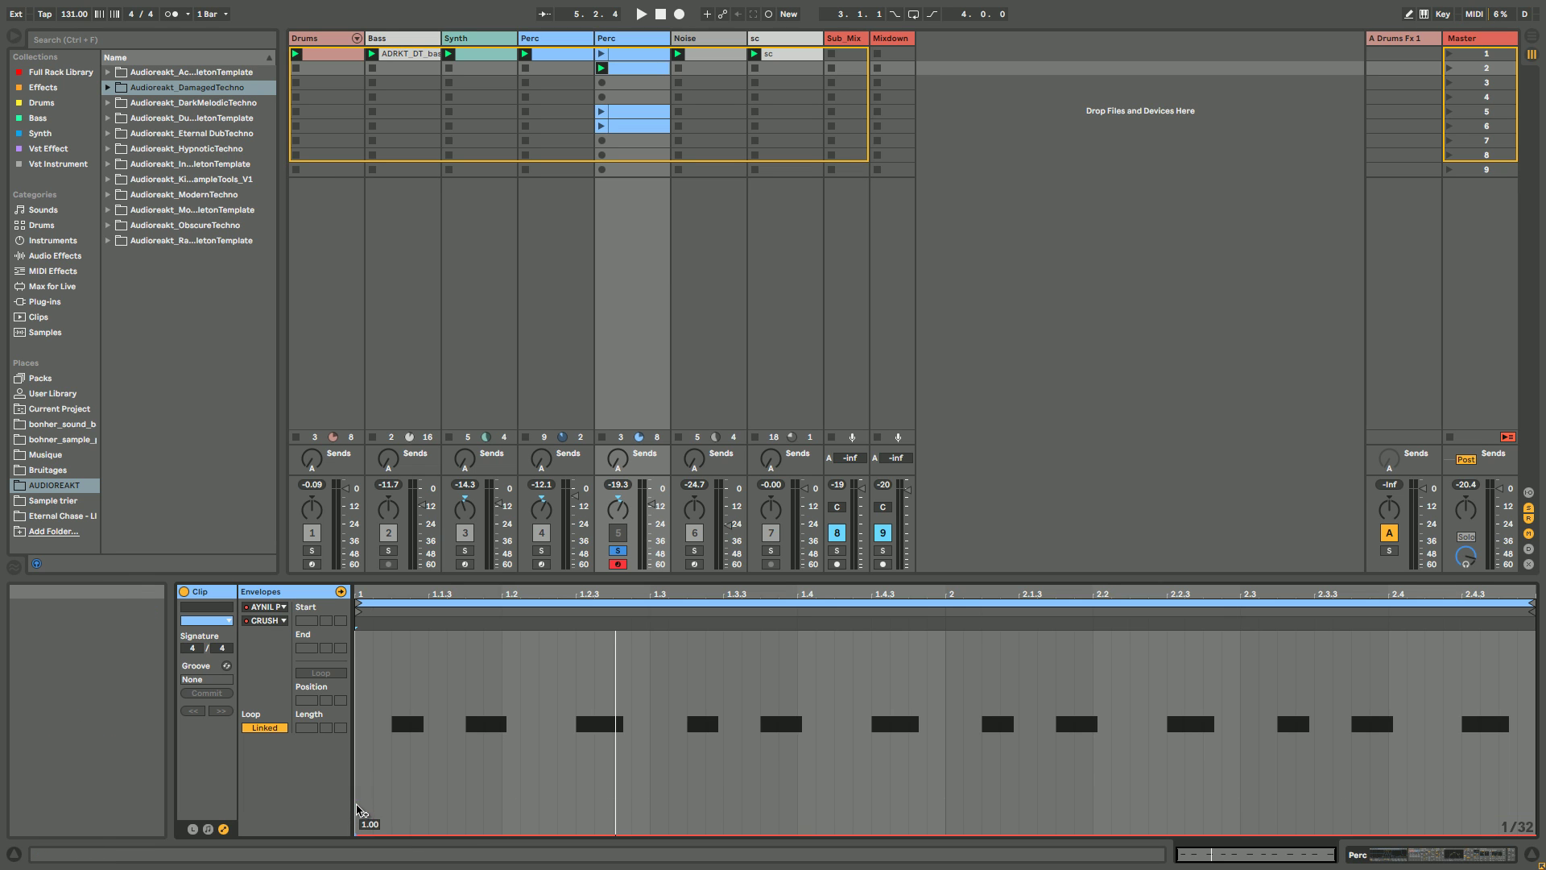
{"action": "left_click_drag", "start_coordinate": [946, 835], "coordinate": [945, 821]}
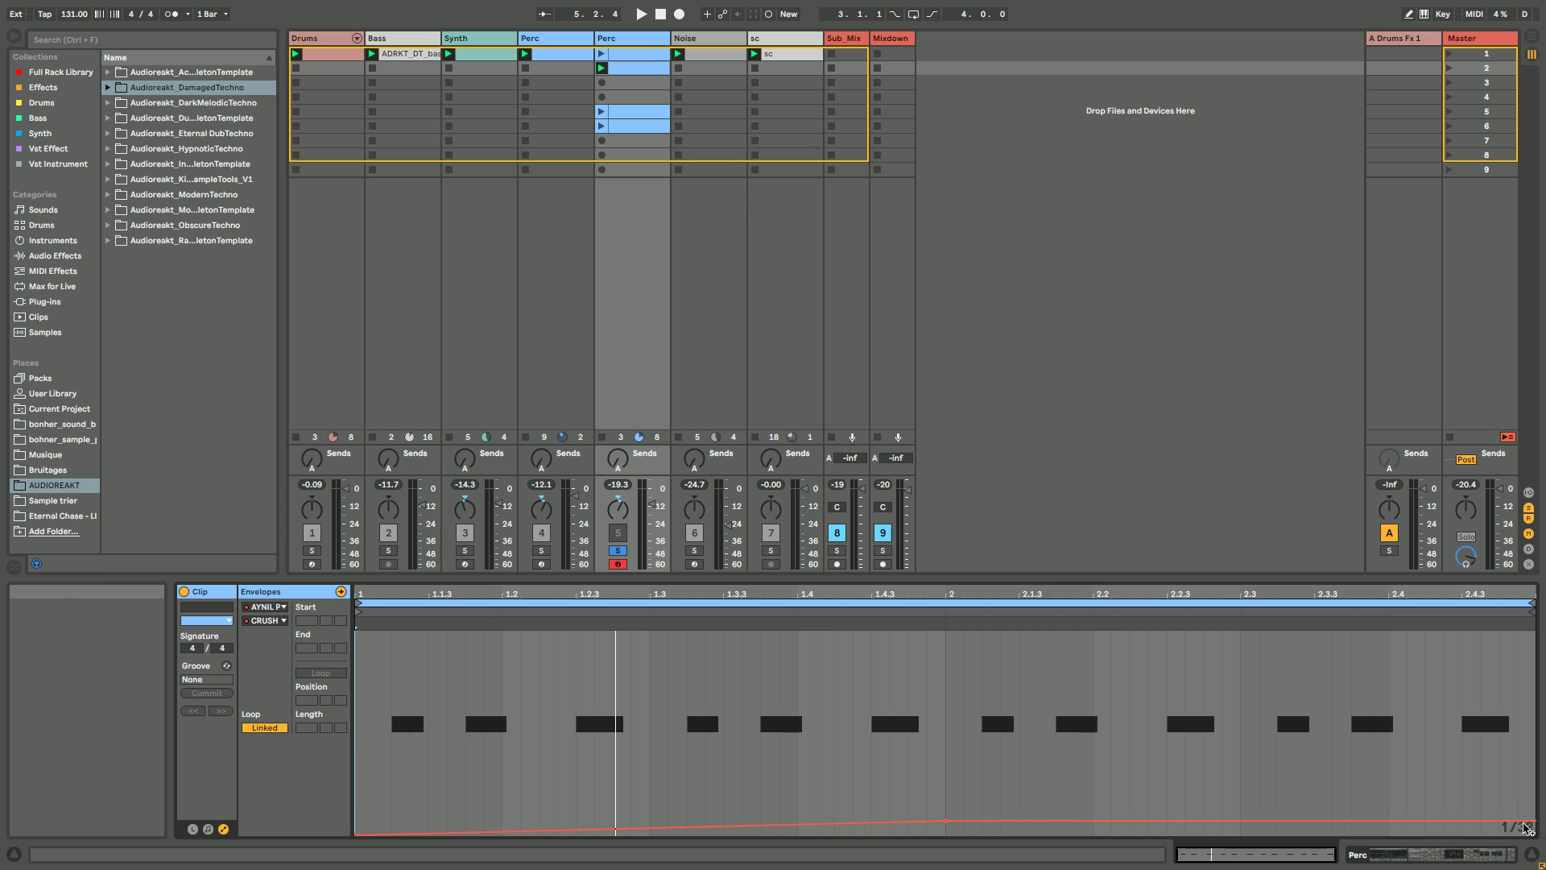
{"action": "left_click_drag", "start_coordinate": [1524, 827], "coordinate": [1524, 841]}
{"action": "key", "text": "space"}
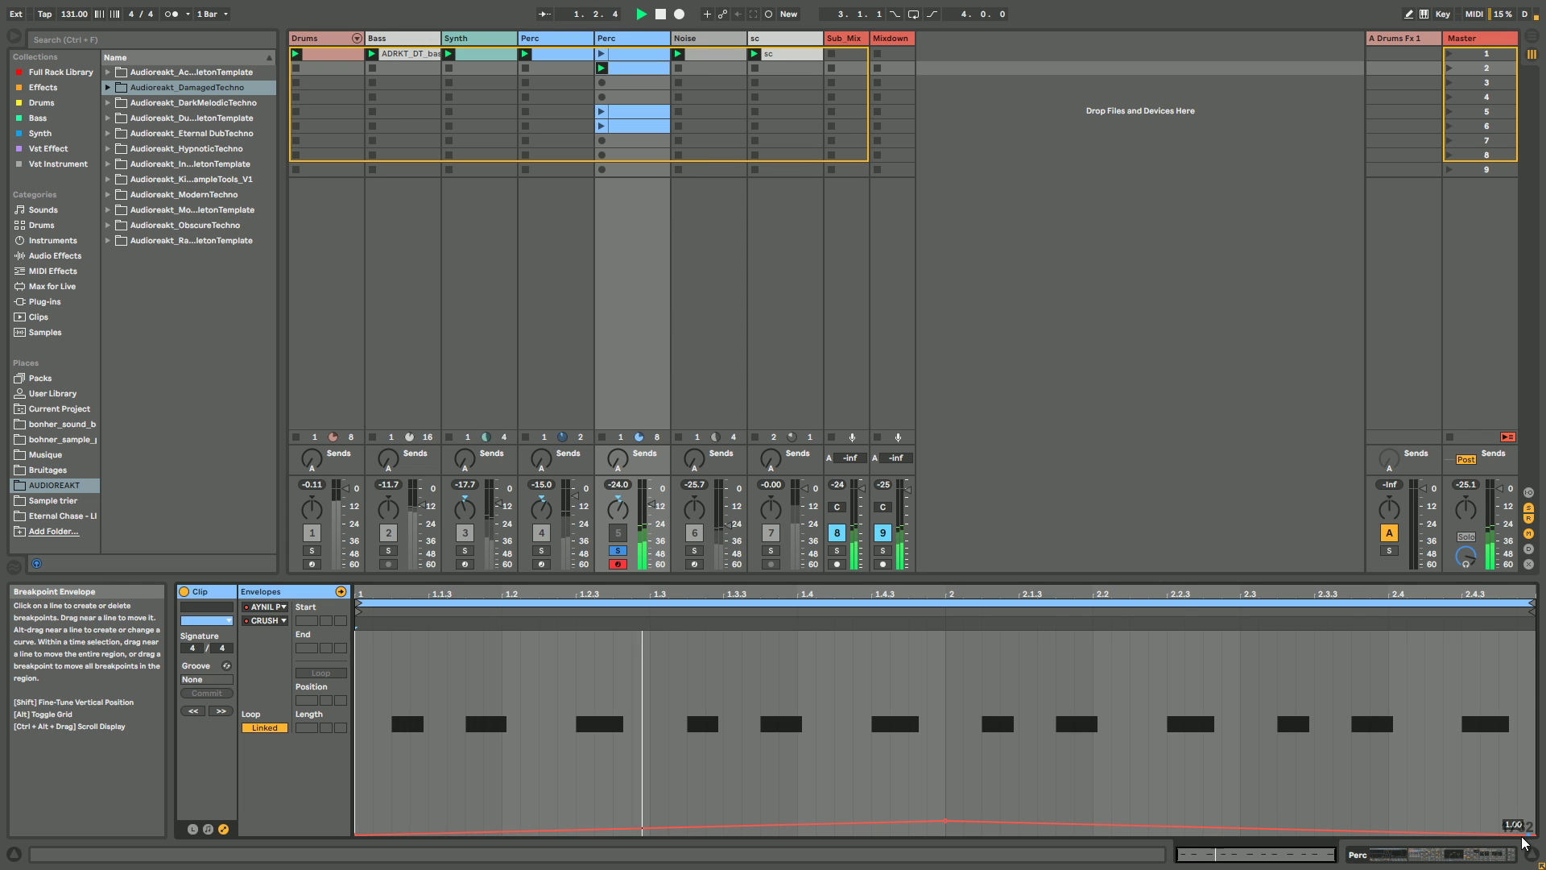
{"action": "left_click_drag", "start_coordinate": [948, 823], "coordinate": [949, 769]}
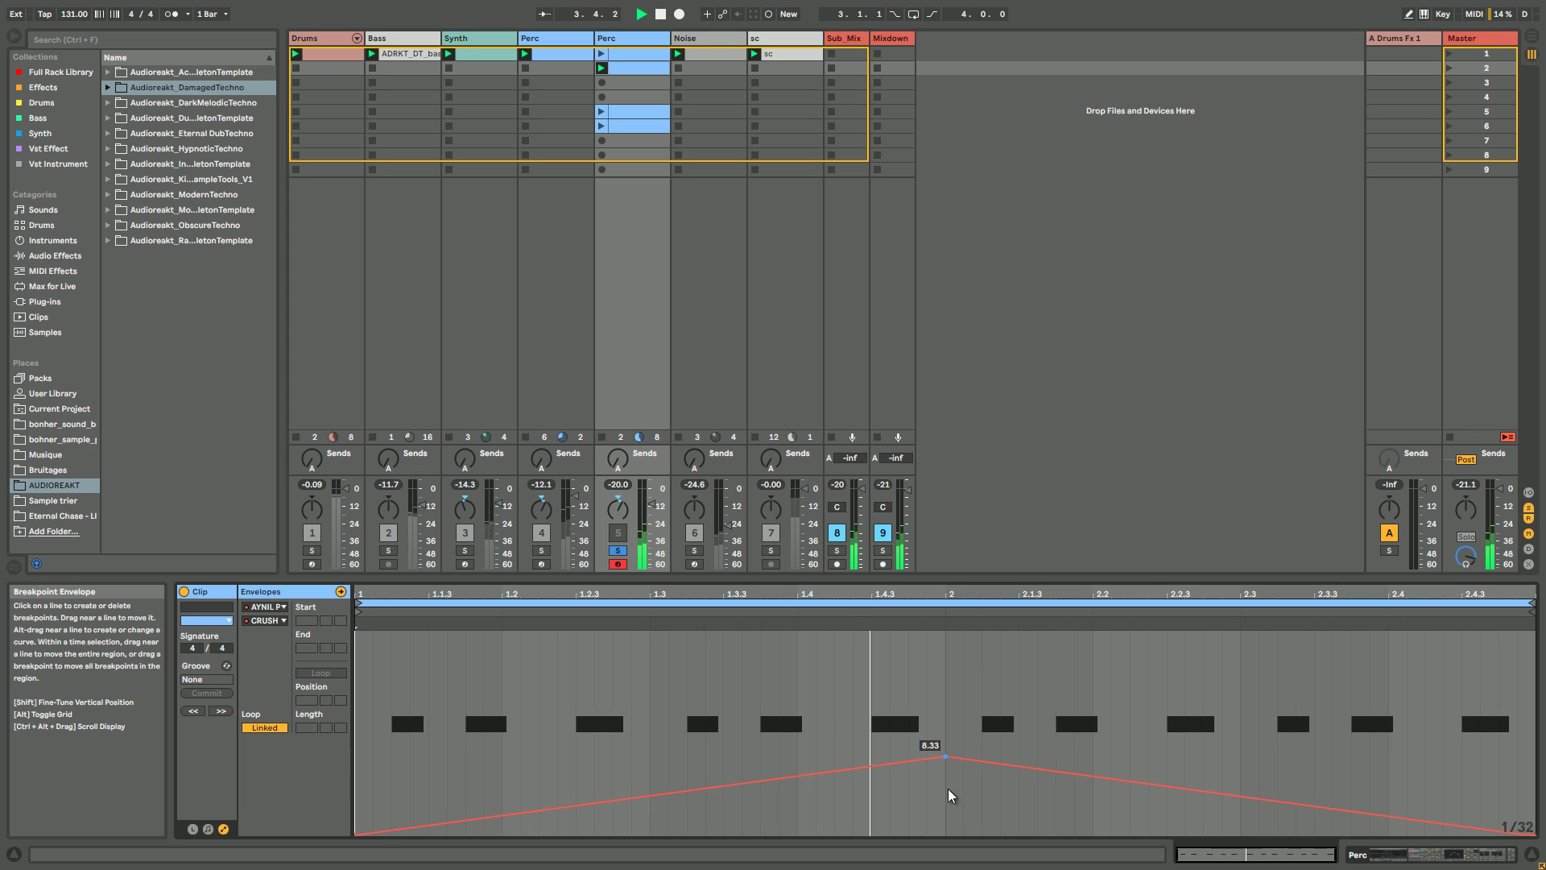
Step: Duplicate the clip's loop to a length of four bars and return to its CRUSH envelope
{"action": "left_click", "coordinate": [209, 829]}
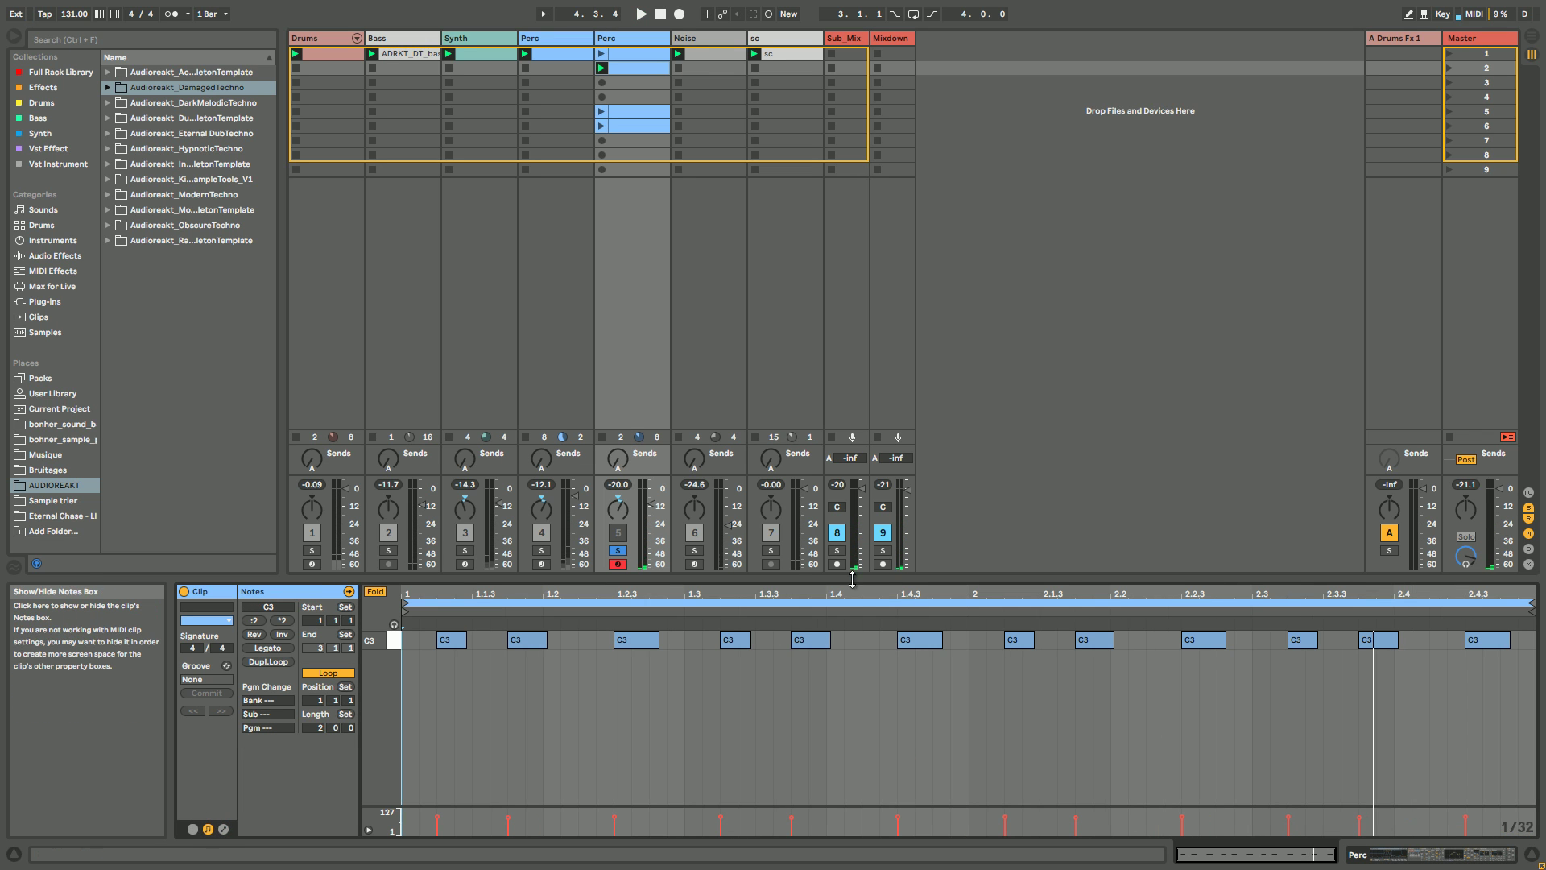
{"action": "left_click", "coordinate": [268, 661]}
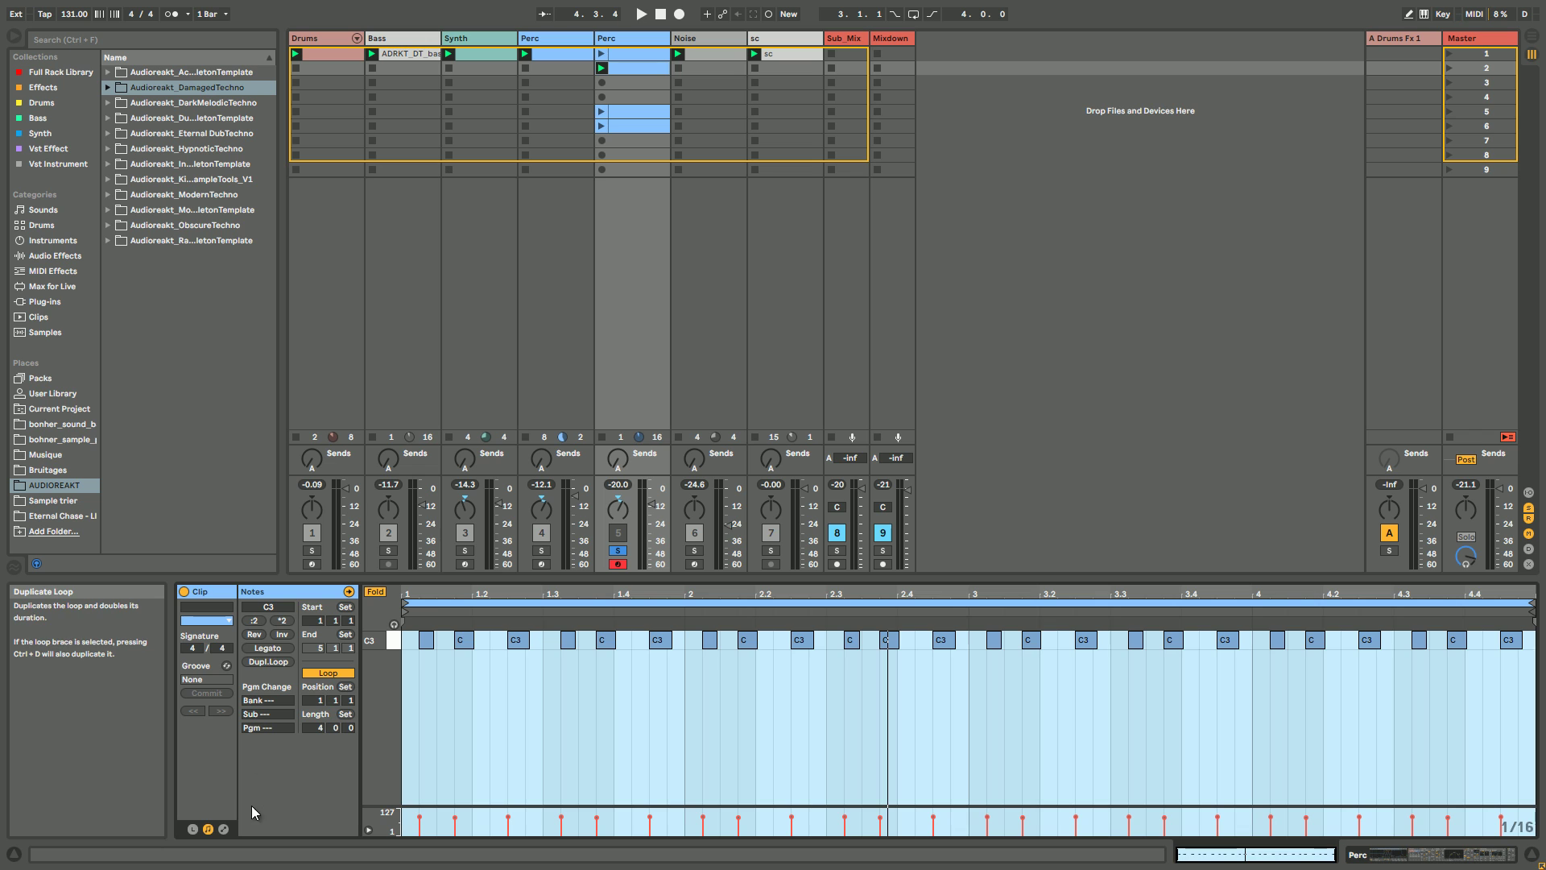
{"action": "left_click", "coordinate": [224, 829]}
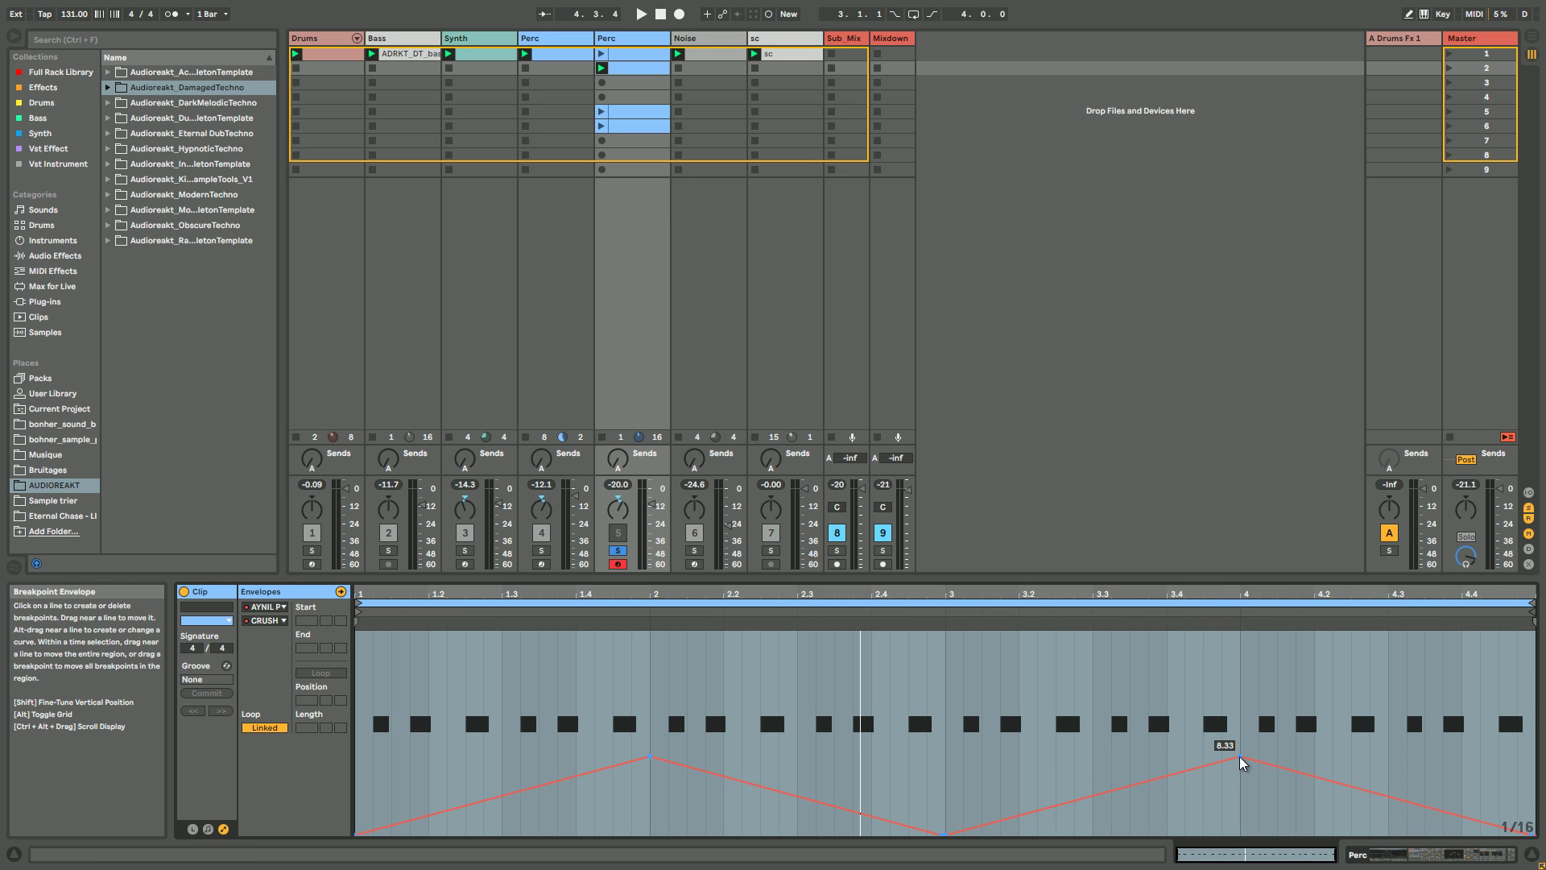
Step: Flatten the duplicated CRUSH peak by lowering only the breakpoint at bar 4 to 1.00
{"action": "left_click_drag", "start_coordinate": [1240, 762], "coordinate": [1232, 827]}
{"action": "key", "text": "ctrl+z"}
{"action": "left_click", "coordinate": [1166, 736]}
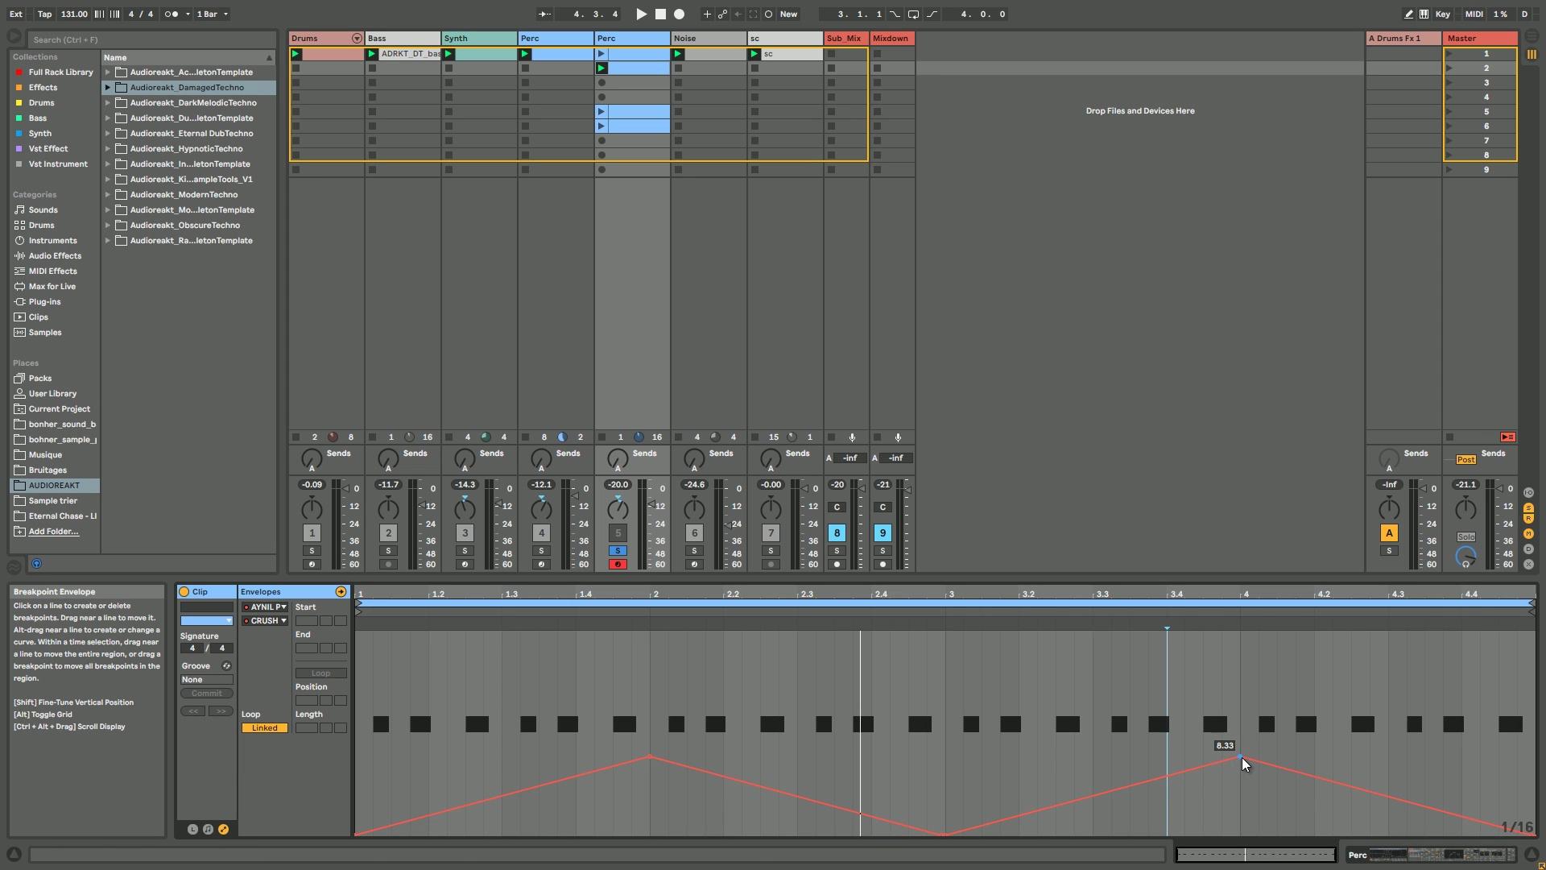
{"action": "left_click_drag", "start_coordinate": [1242, 757], "coordinate": [1240, 834]}
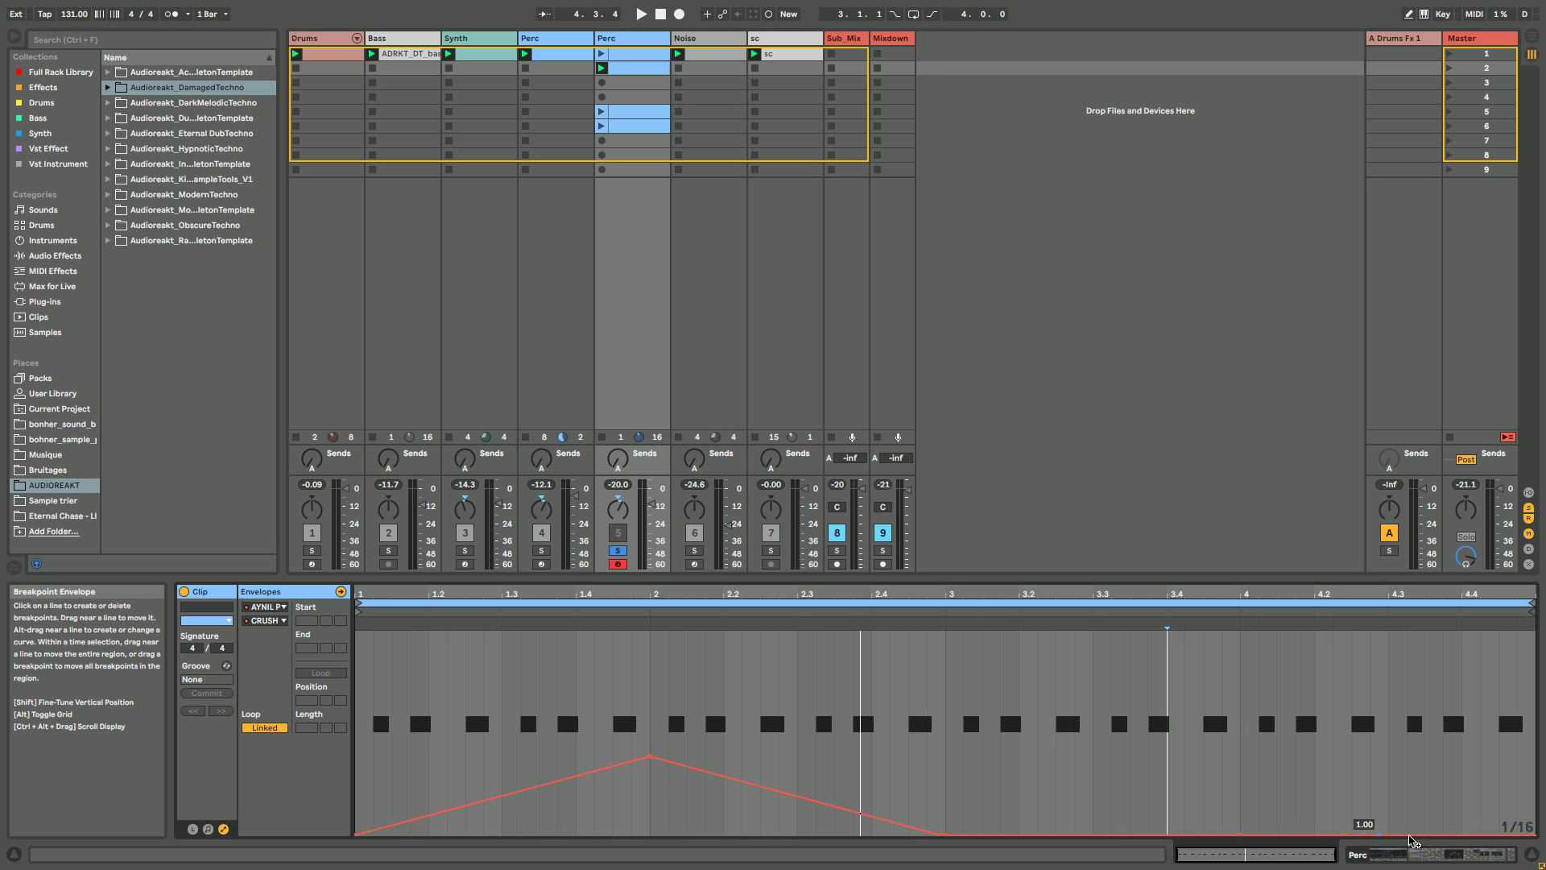
Step: Draw a short, steep CRUSH spike peaking midway between 4.3 and 4.4 and returning to 1.00 just after 4.4
{"action": "left_click_drag", "start_coordinate": [1425, 835], "coordinate": [1425, 811]}
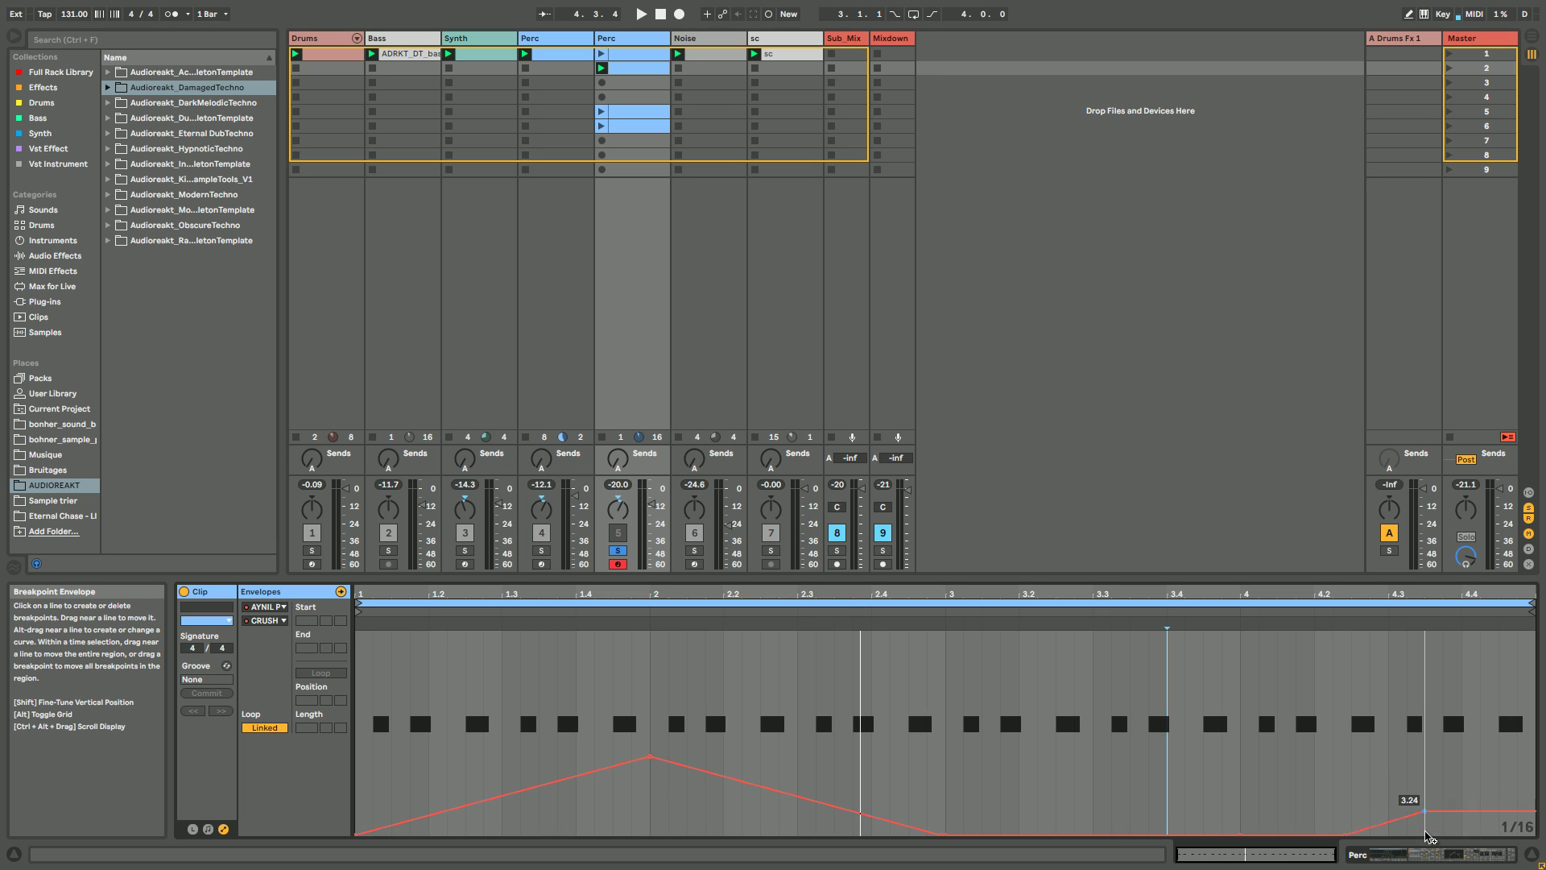
{"action": "left_click_drag", "start_coordinate": [1425, 748], "coordinate": [1425, 708]}
{"action": "left_click_drag", "start_coordinate": [1523, 714], "coordinate": [1523, 731]}
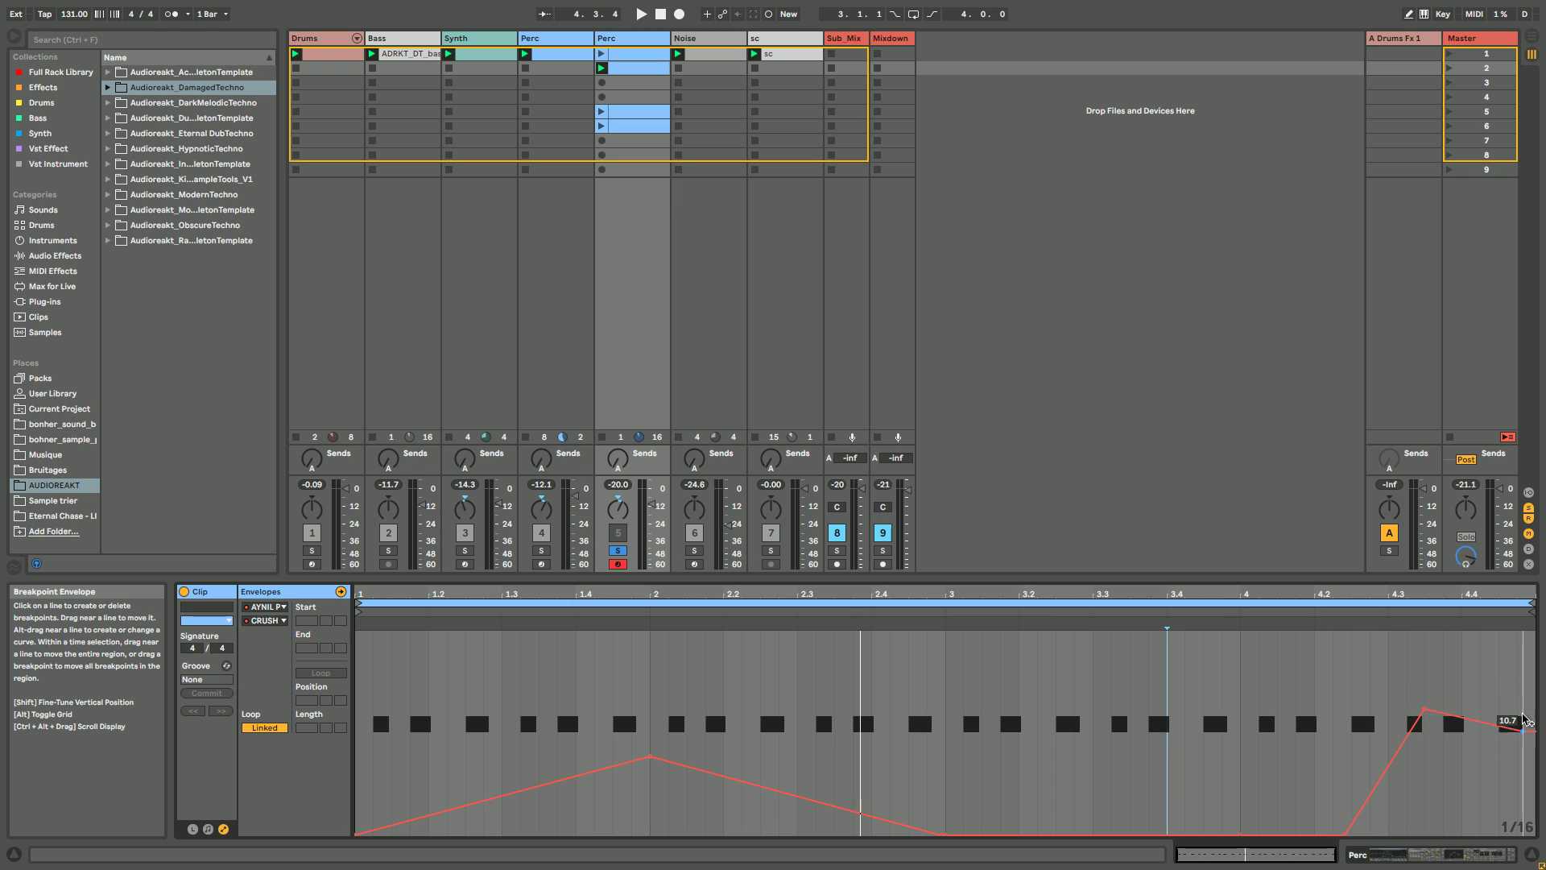
{"action": "left_click_drag", "start_coordinate": [1523, 835], "coordinate": [1480, 835]}
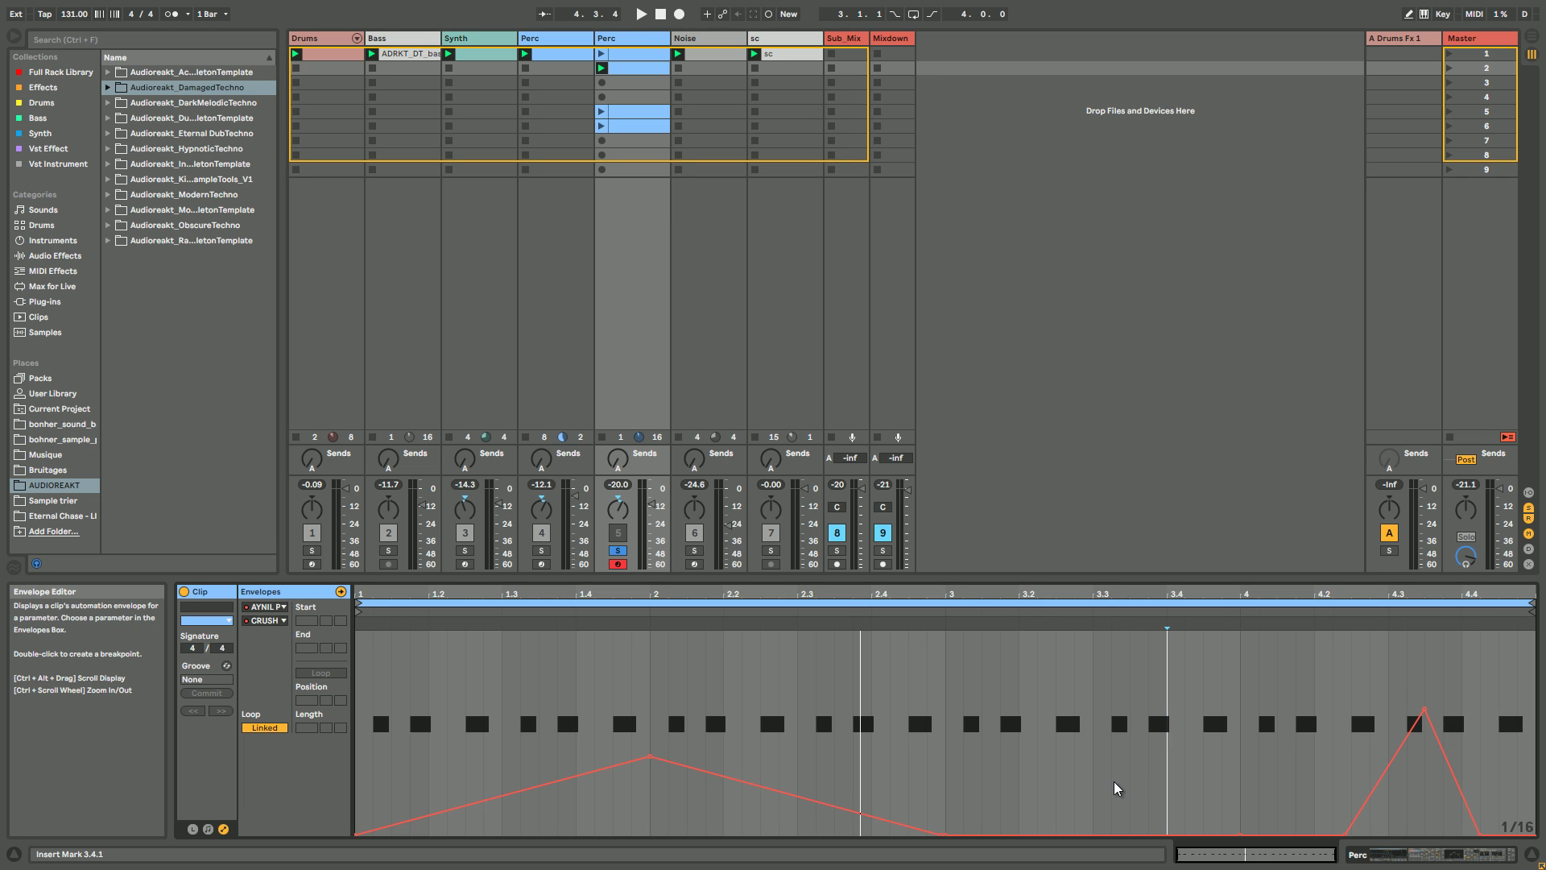
Step: Switch the clip to its FILTER envelope and shape it from a raised start down to a dip at bar 3, then up to 4.03 kHz at the end
{"action": "key", "text": "space"}
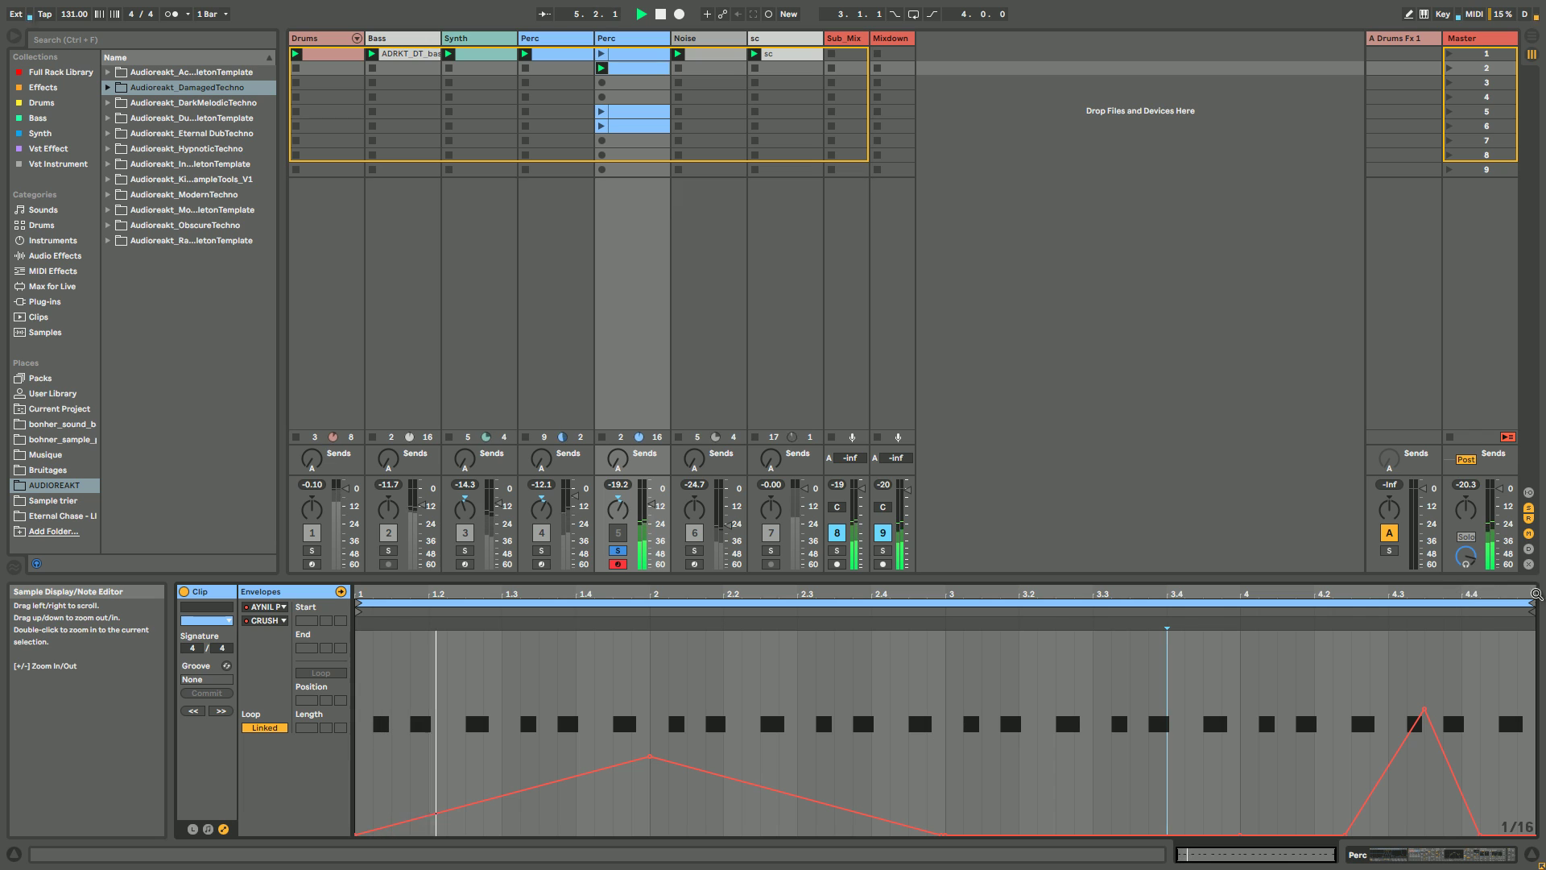
{"action": "left_click", "coordinate": [268, 620]}
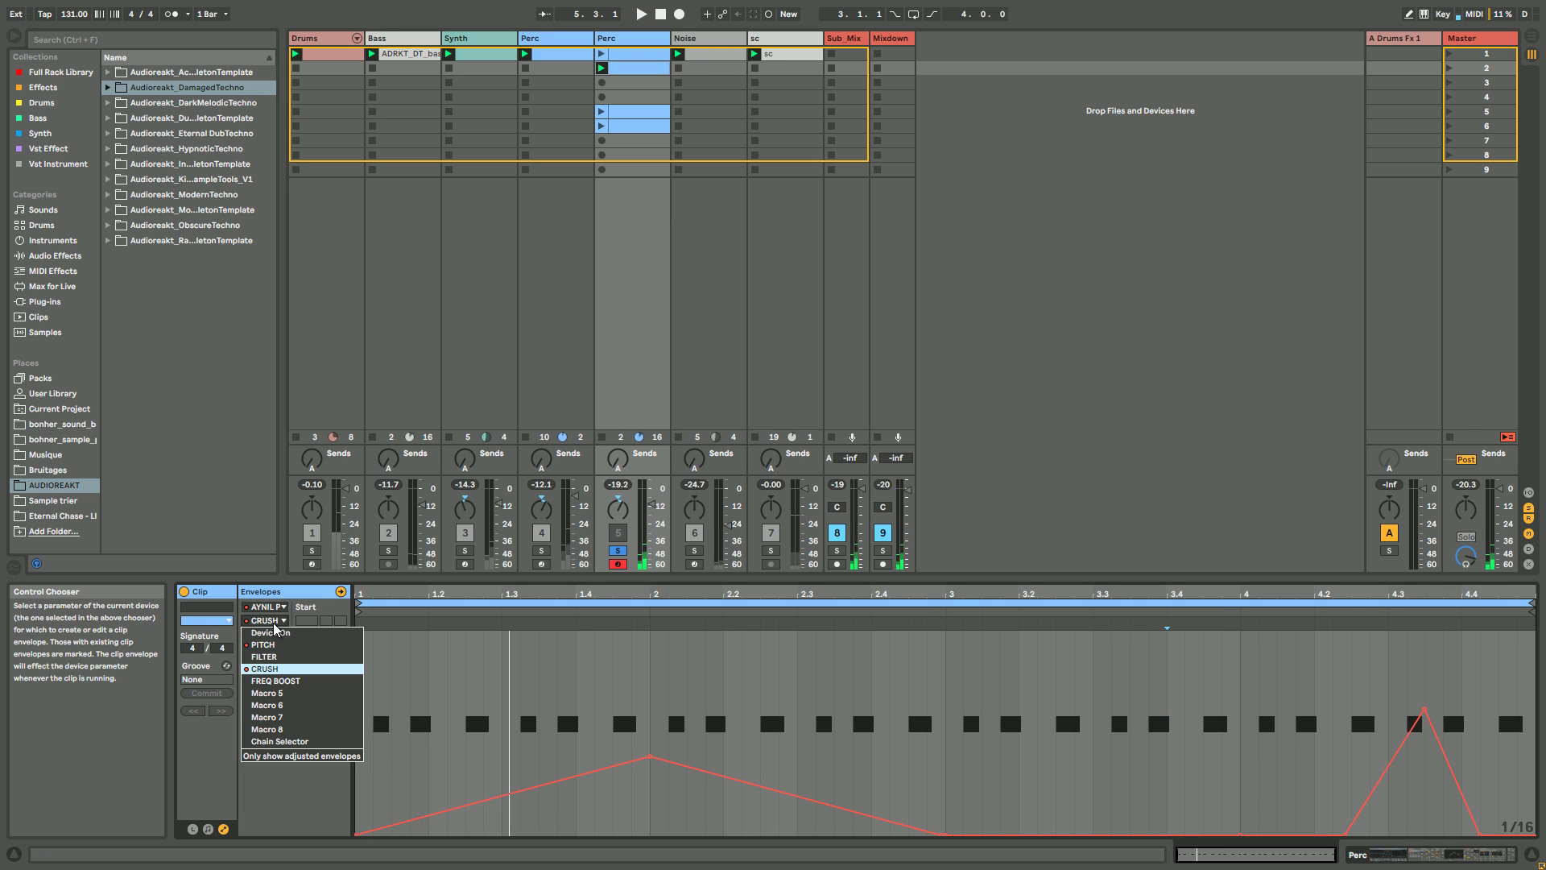
{"action": "left_click", "coordinate": [273, 657]}
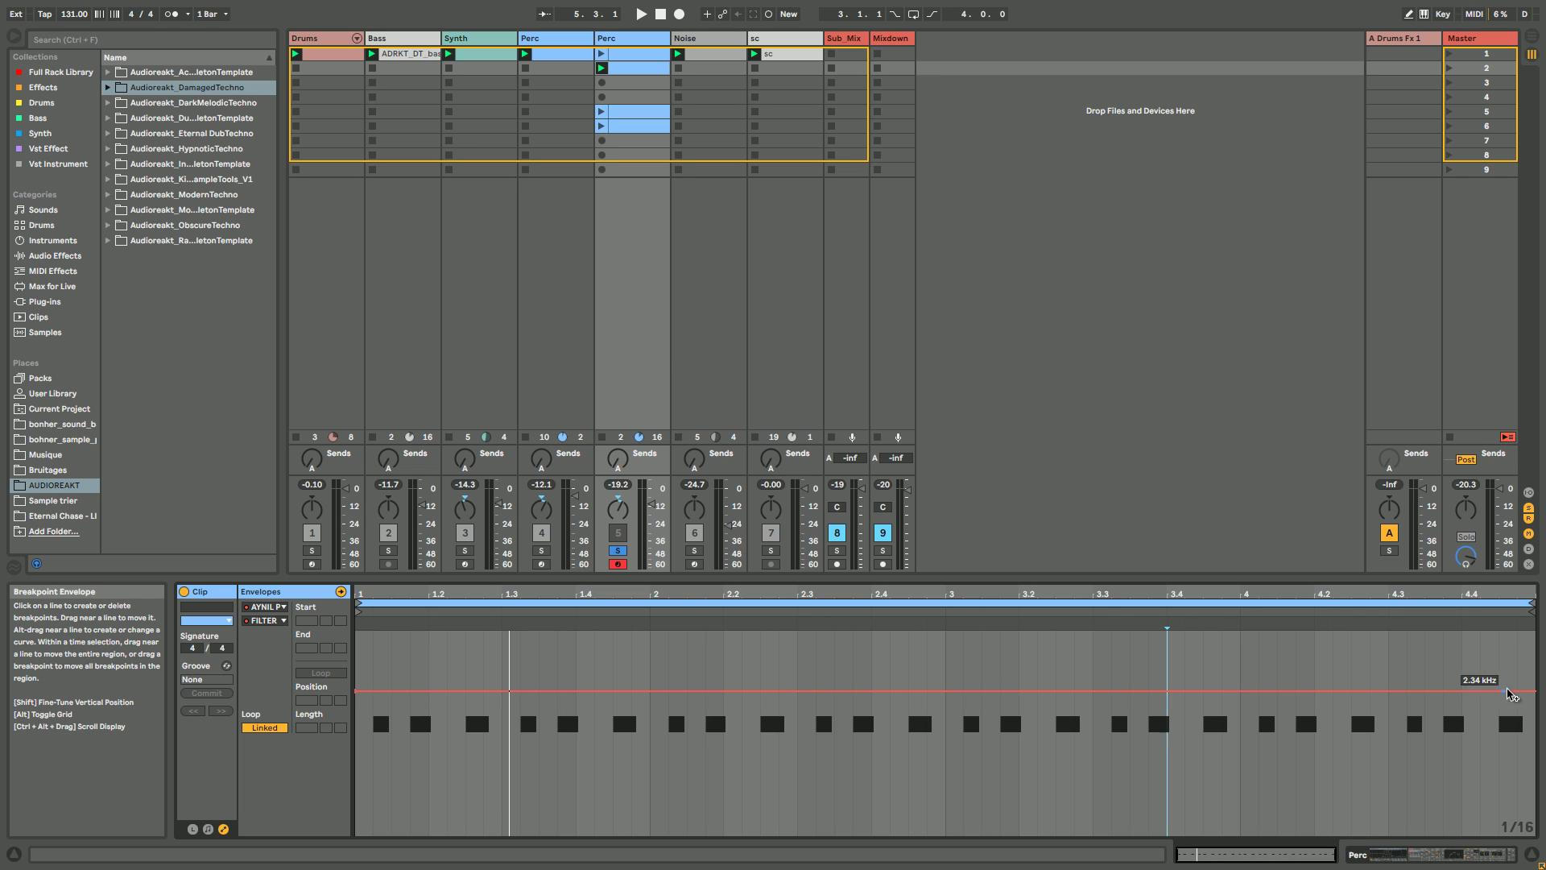
{"action": "left_click", "coordinate": [946, 698]}
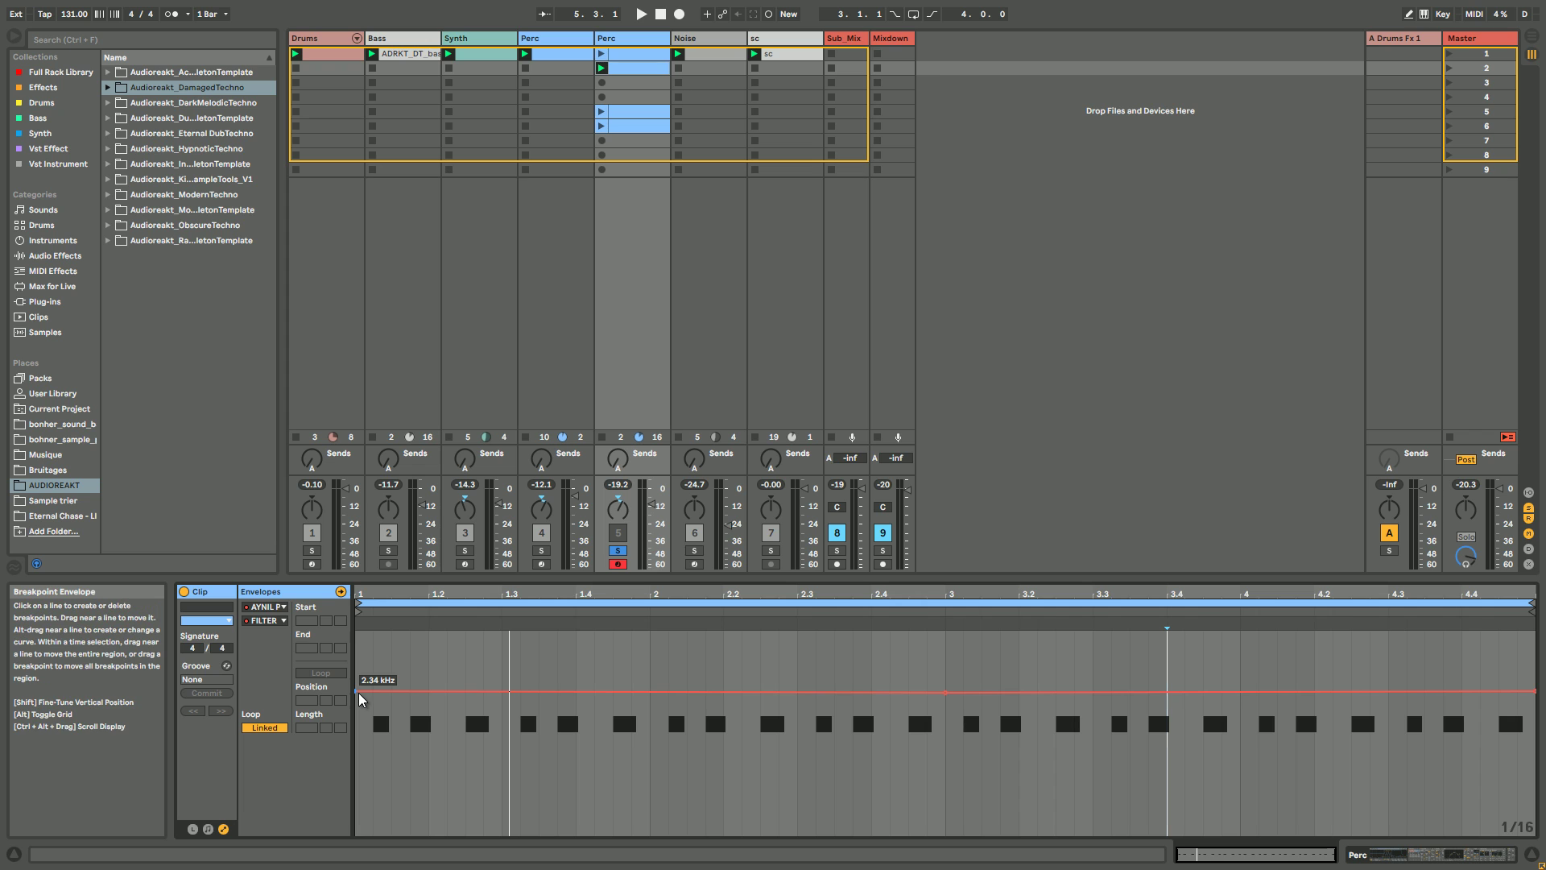
{"action": "left_click_drag", "start_coordinate": [359, 700], "coordinate": [359, 690]}
{"action": "left_click_drag", "start_coordinate": [946, 694], "coordinate": [957, 730]}
{"action": "key", "text": "space"}
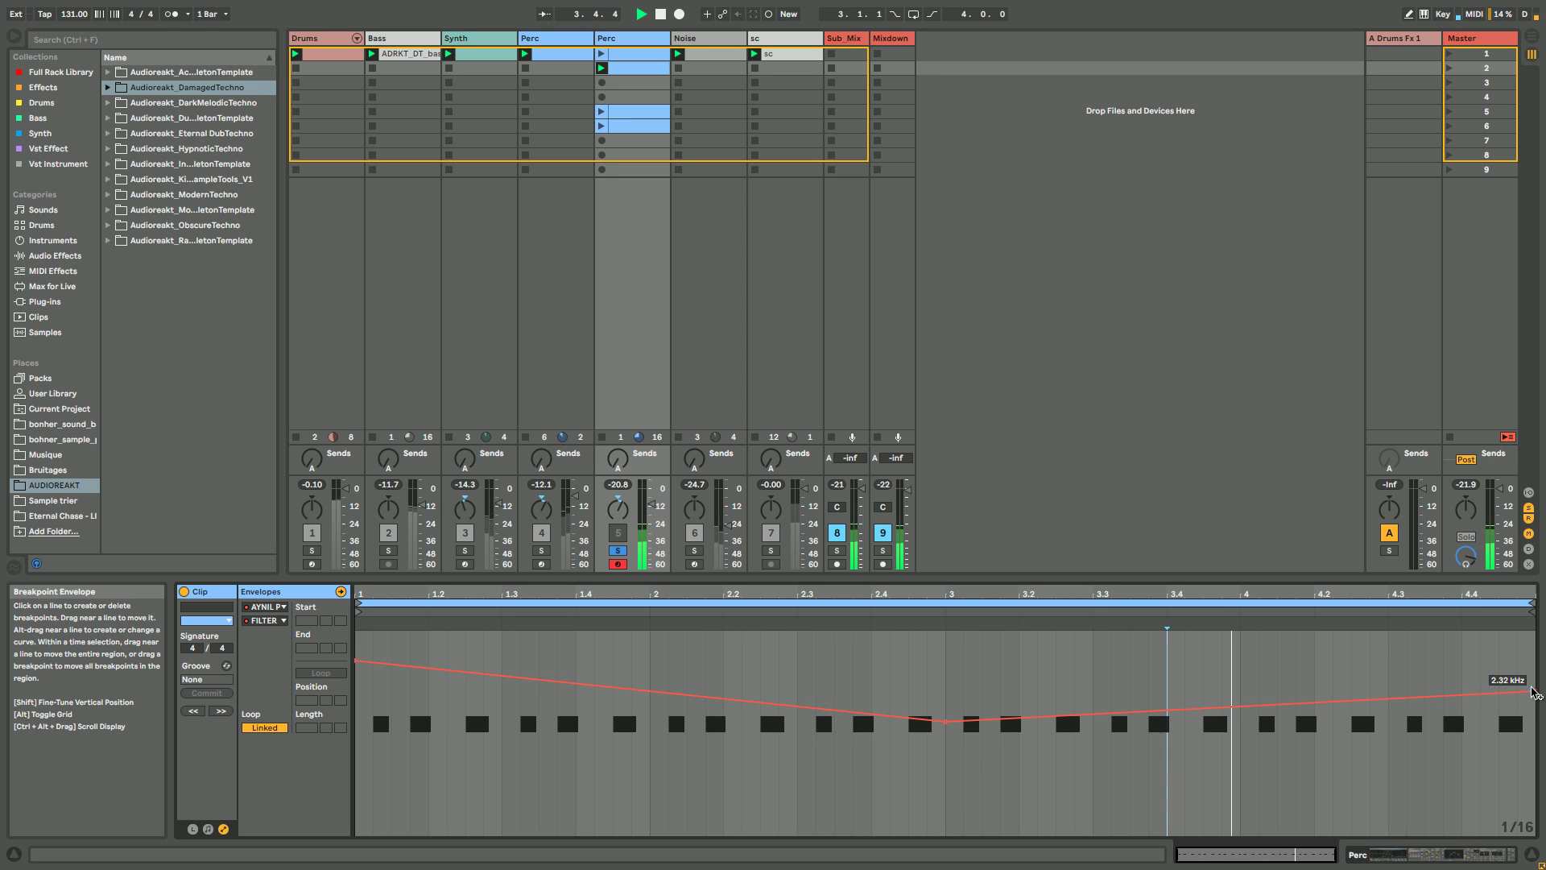
{"action": "left_click_drag", "start_coordinate": [1536, 697], "coordinate": [1536, 682]}
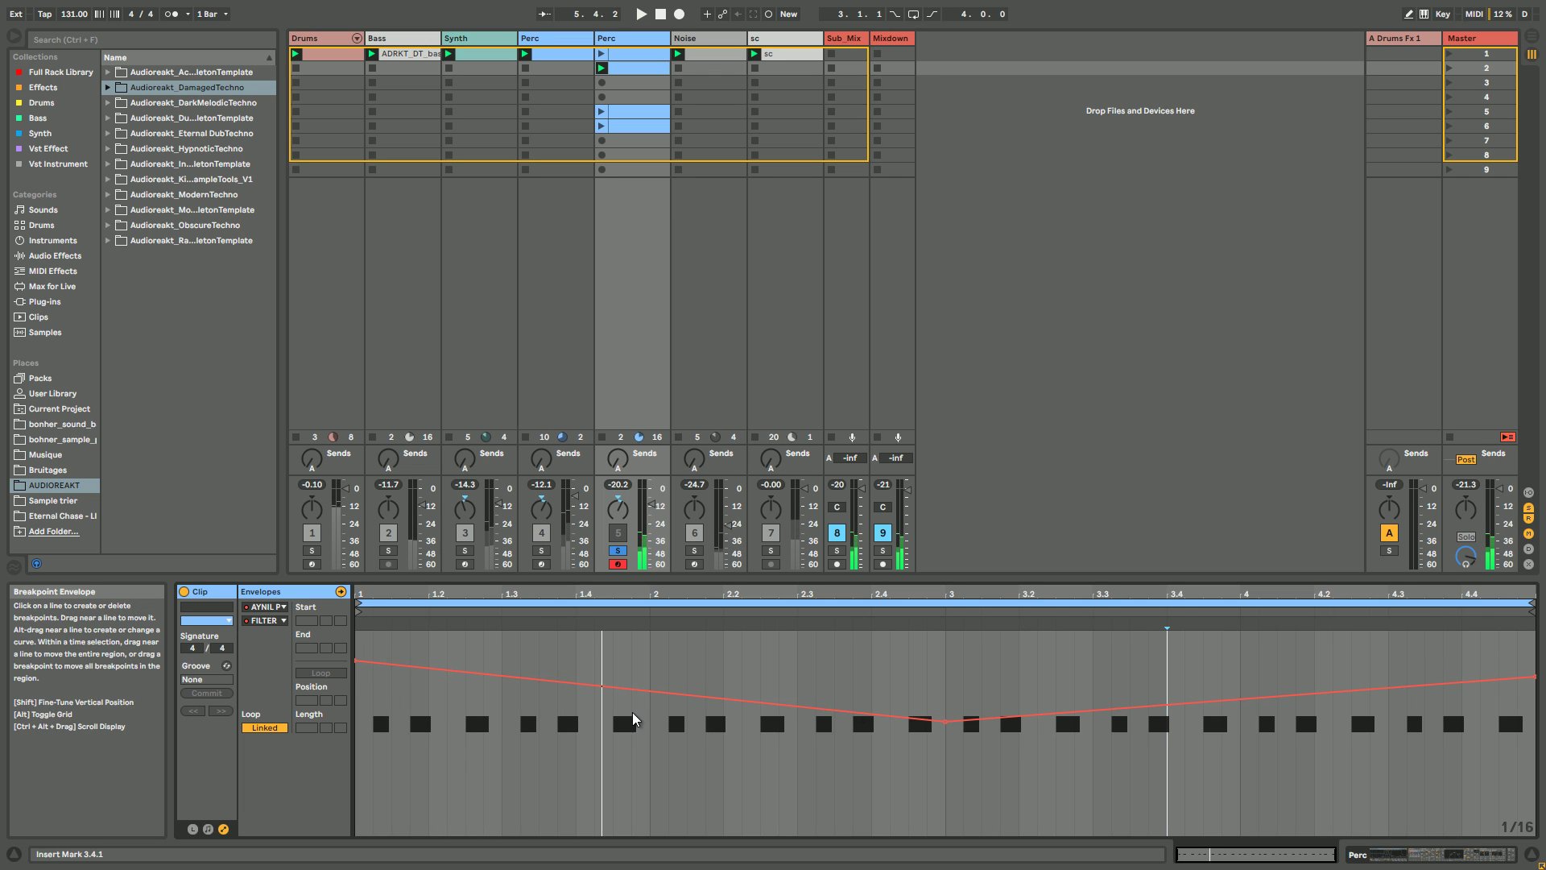
Step: Add a sharp drop between 1.4 and 2 and a steep spike to 8.34 kHz between 3 and 3.2 in the FILTER envelope
{"action": "left_click", "coordinate": [605, 688]}
{"action": "left_click", "coordinate": [732, 699]}
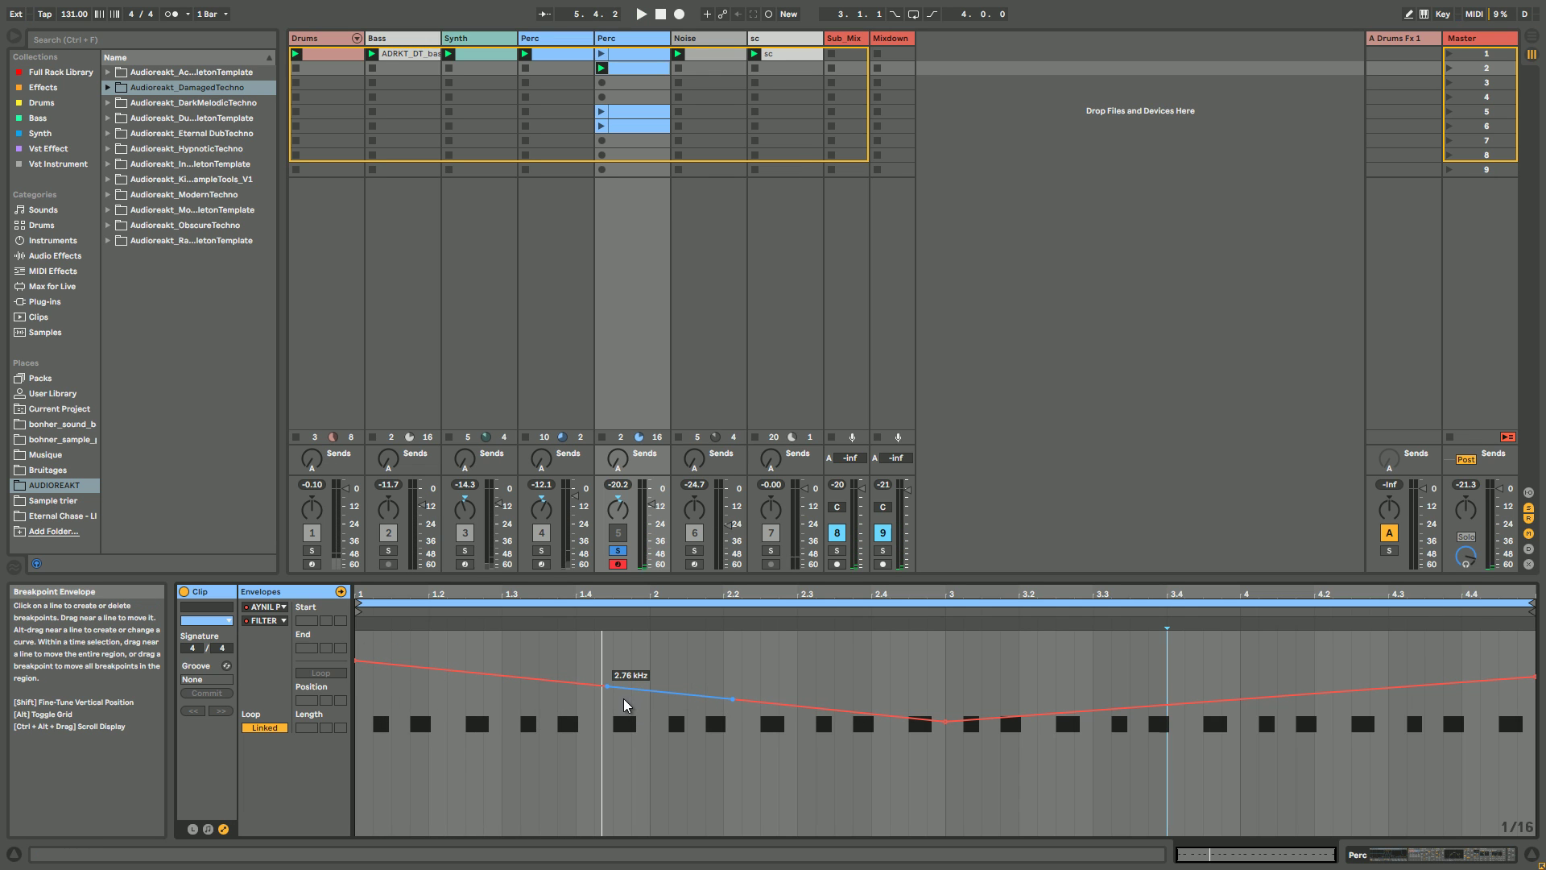
{"action": "left_click_drag", "start_coordinate": [620, 697], "coordinate": [607, 773]}
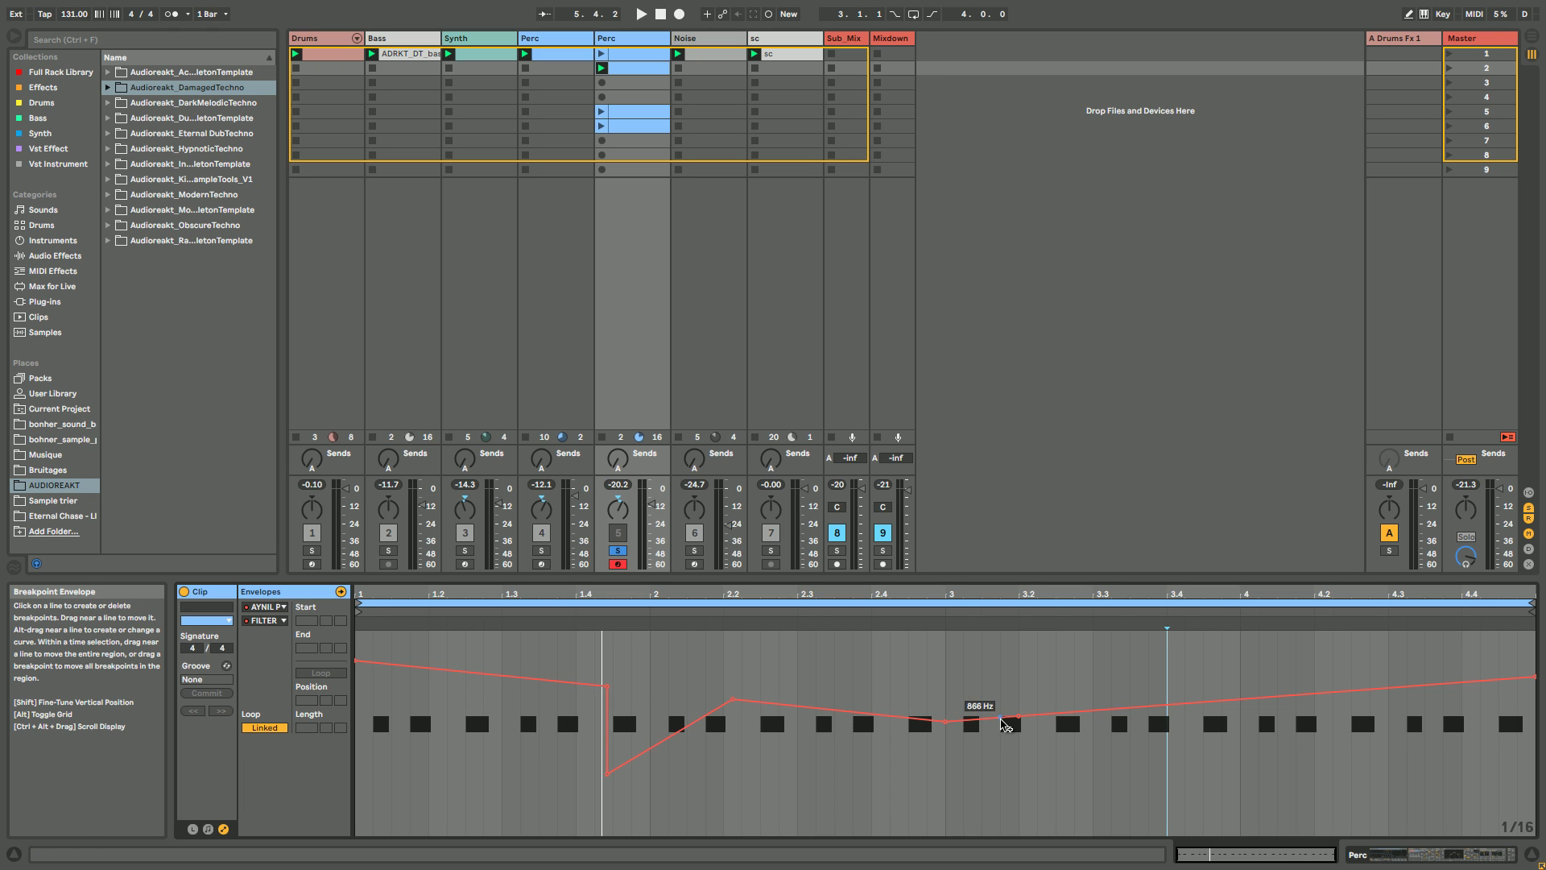
{"action": "left_click_drag", "start_coordinate": [1025, 717], "coordinate": [1000, 657]}
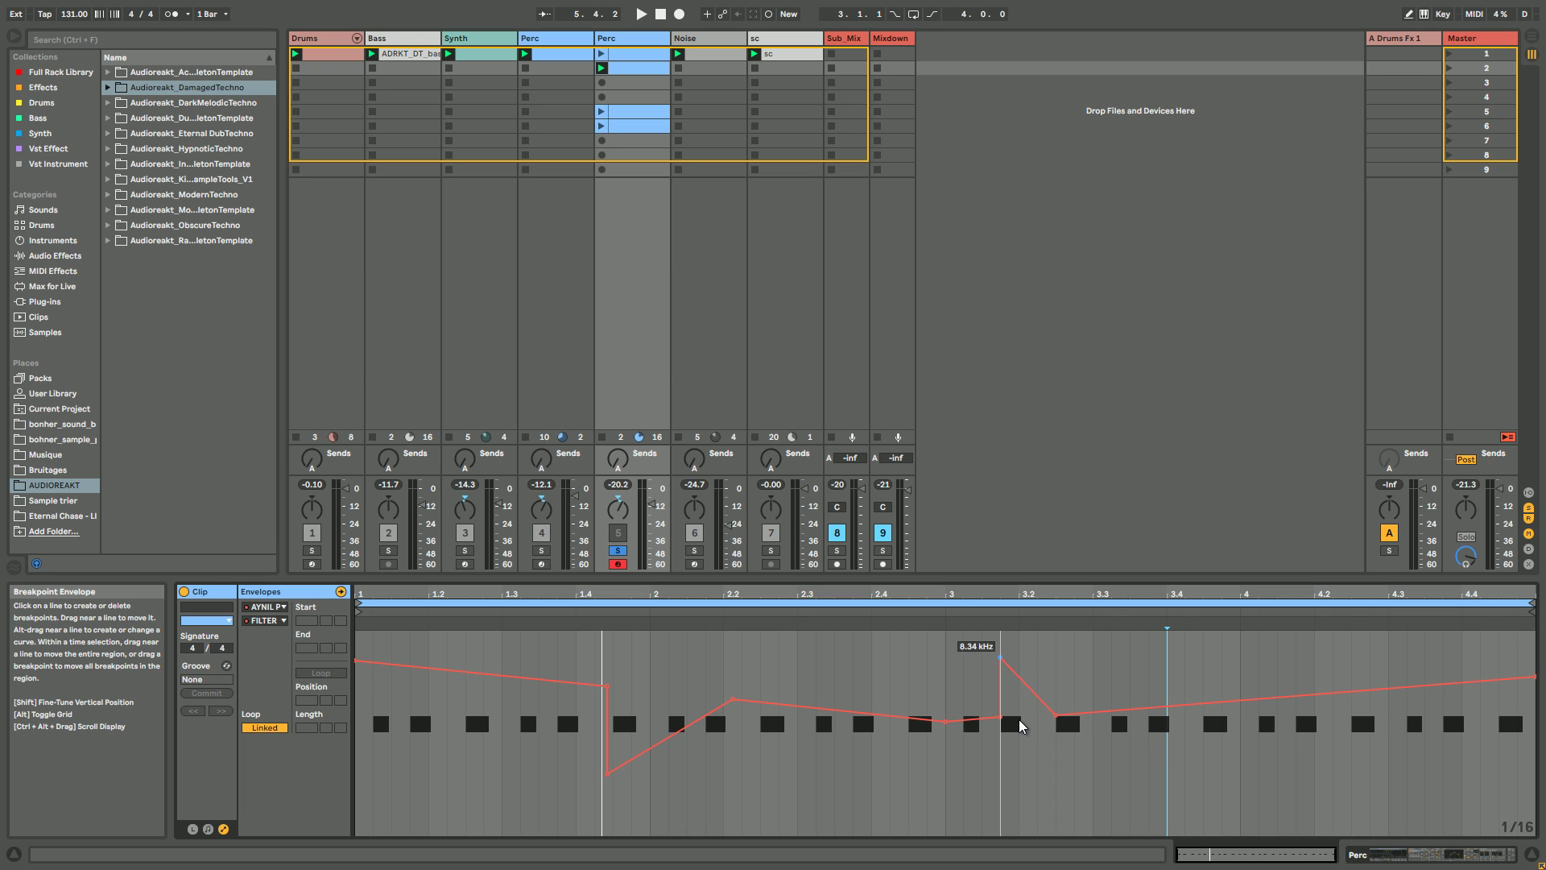
Step: During playback, make the FILTER drop before bar 2 shallower and have it recover to 1.53 kHz at bar 2
{"action": "key", "text": "space"}
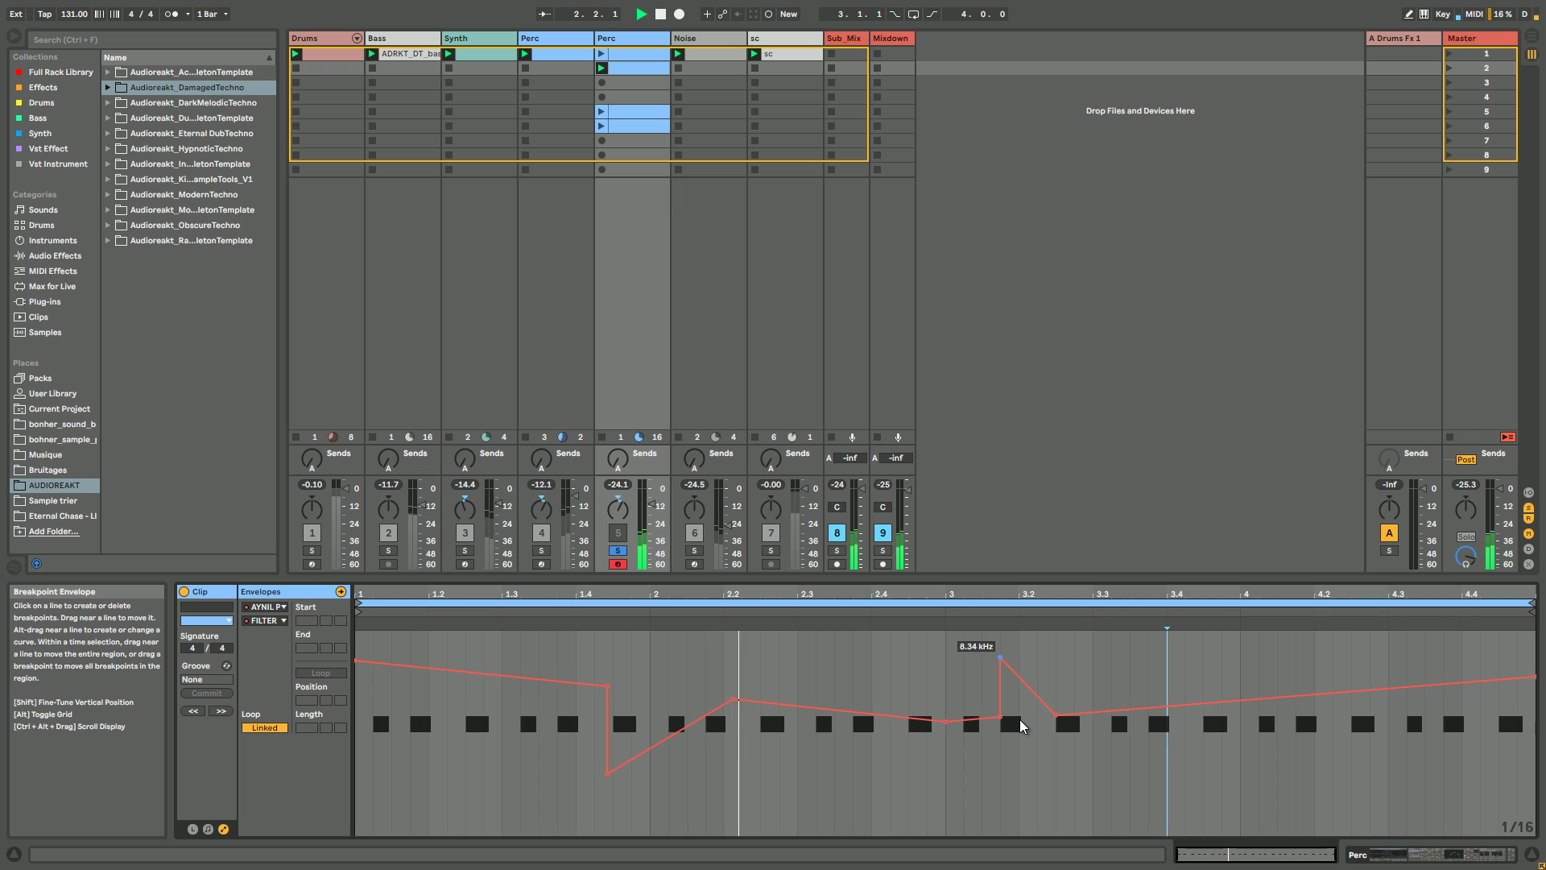
{"action": "left_click_drag", "start_coordinate": [609, 779], "coordinate": [668, 734]}
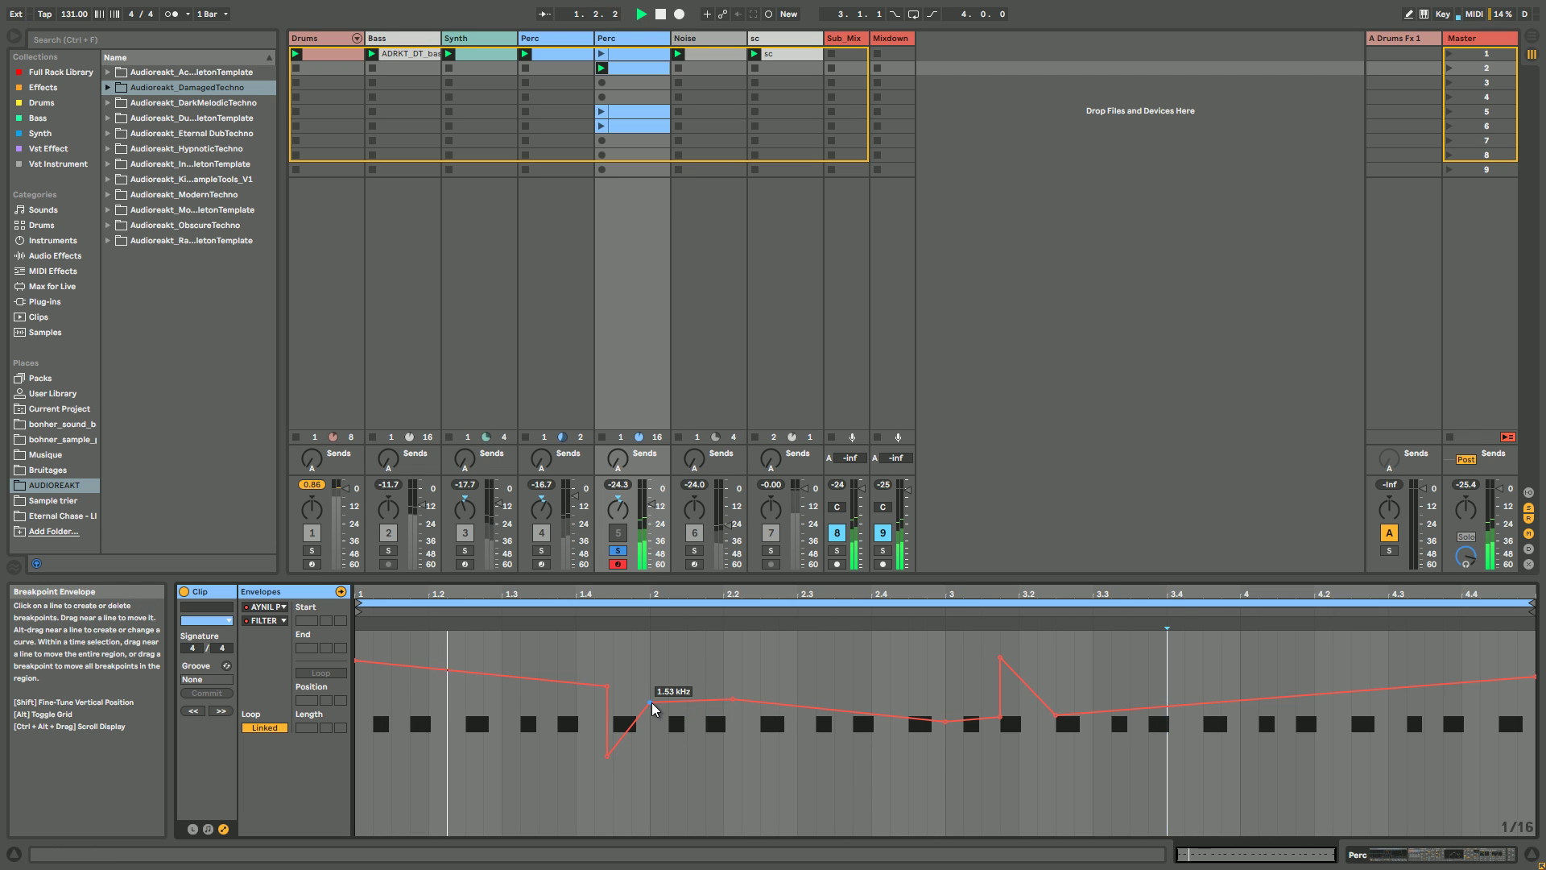
{"action": "left_click_drag", "start_coordinate": [607, 758], "coordinate": [601, 739]}
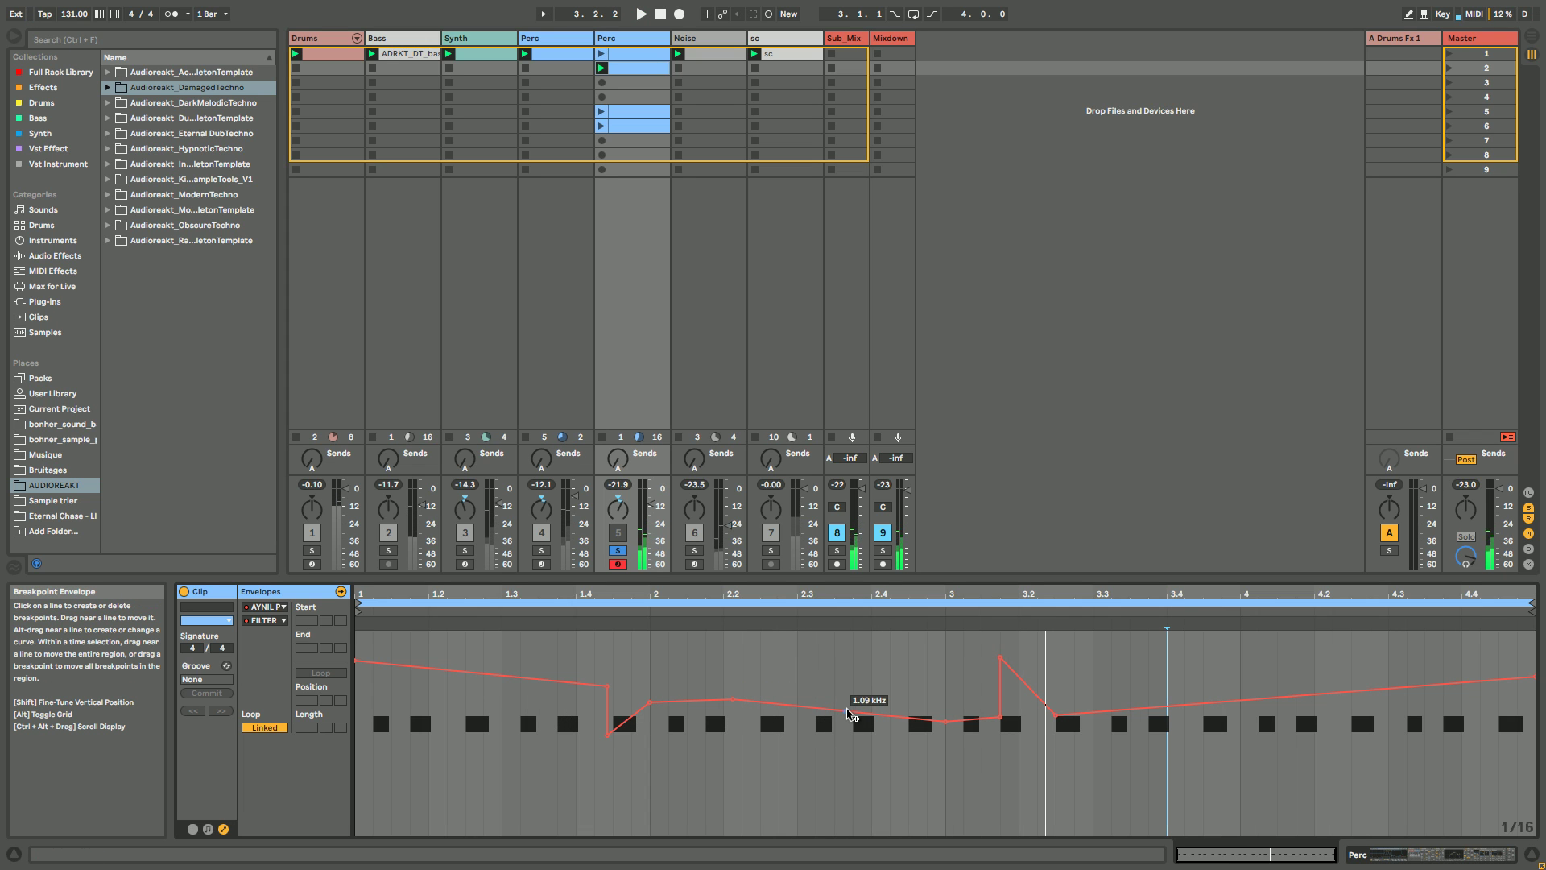
Step: Add a small FILTER peak between 2.3 and 2.4, and lower the spike just after bar 3 to 2.83 kHz
{"action": "left_click_drag", "start_coordinate": [882, 716], "coordinate": [845, 670]}
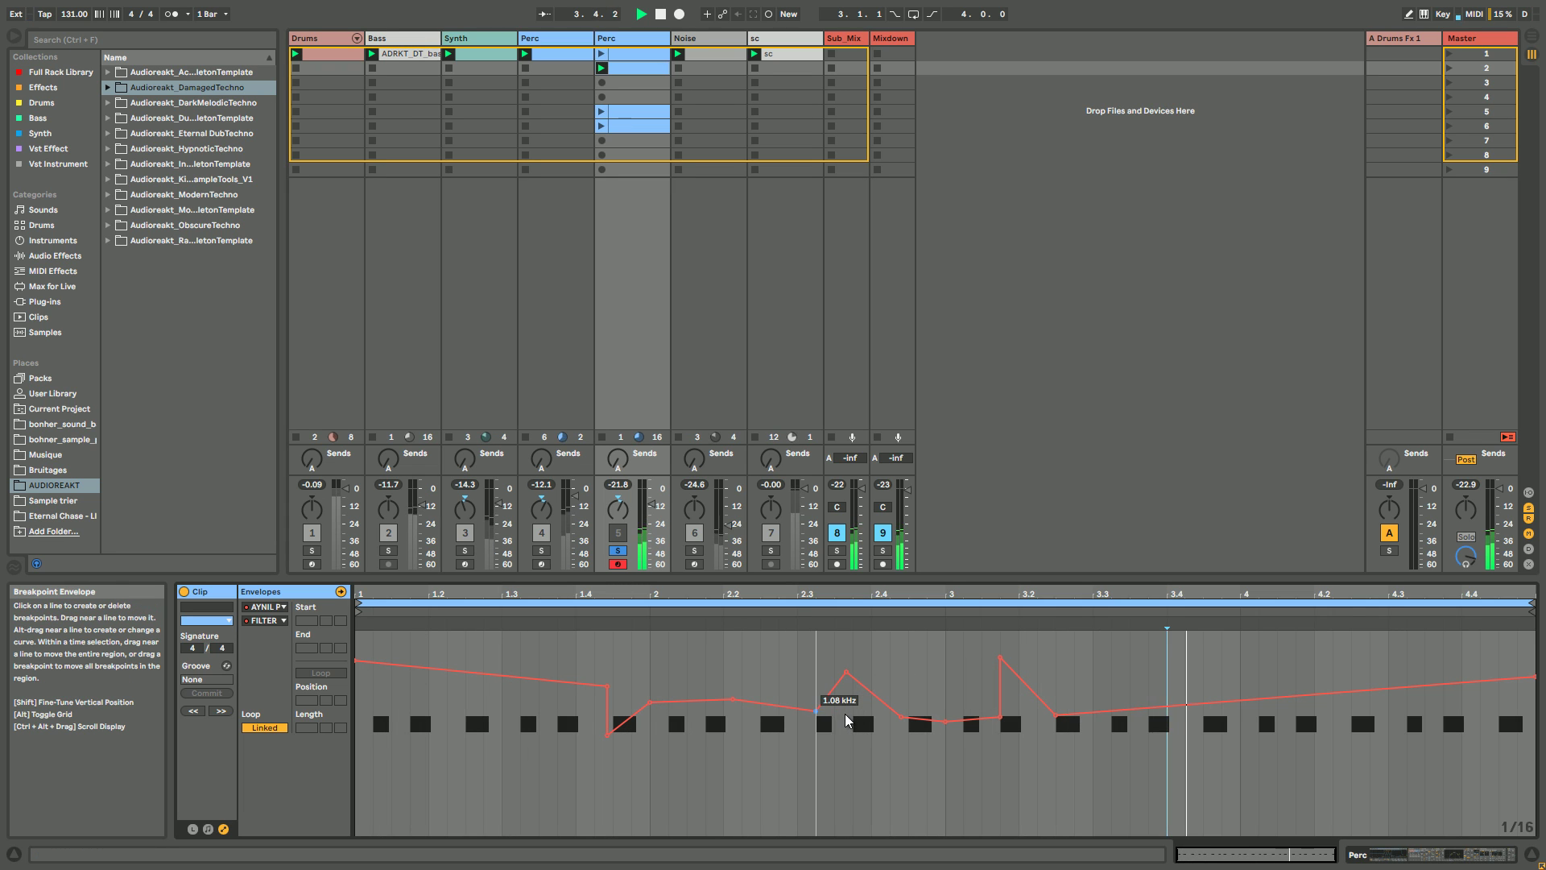
{"action": "left_click_drag", "start_coordinate": [845, 711], "coordinate": [817, 712]}
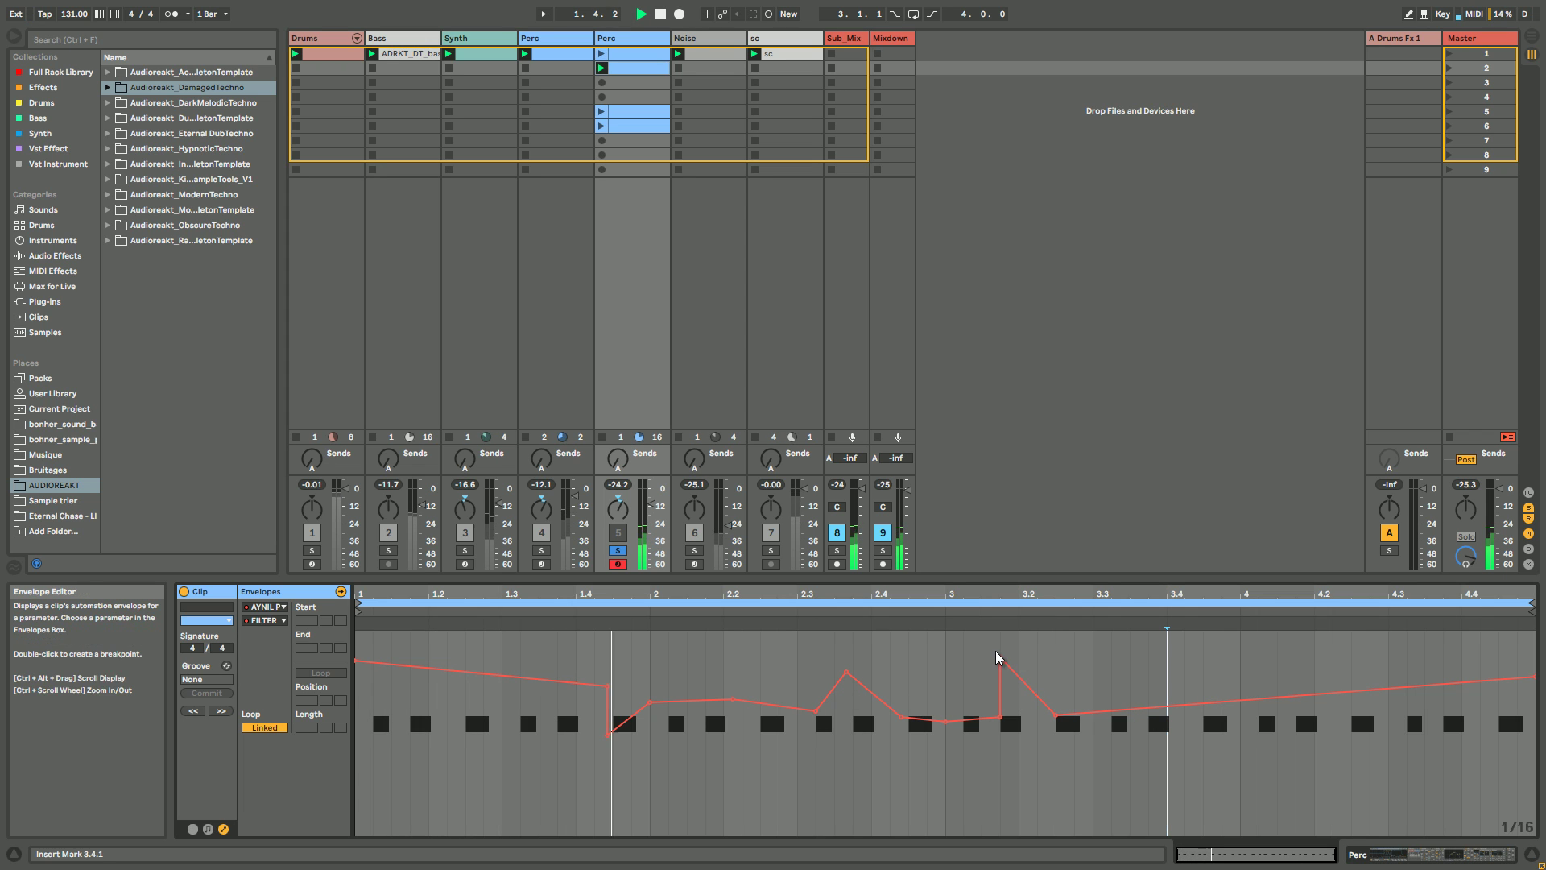
{"action": "left_click_drag", "start_coordinate": [1001, 658], "coordinate": [1023, 690]}
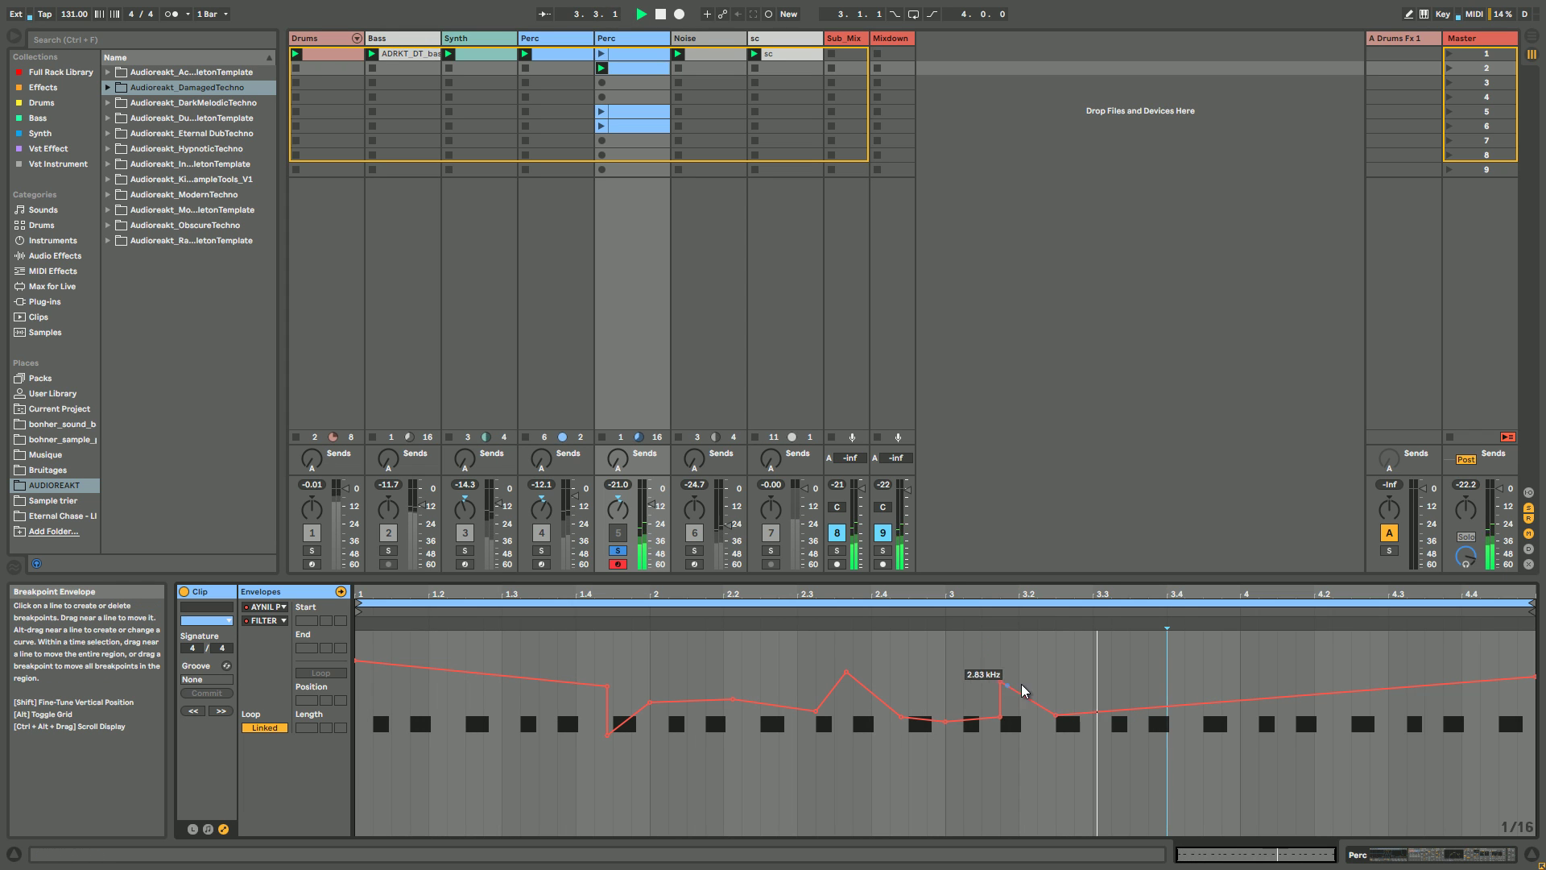
Step: Raise the FILTER envelope around 4.2 and 4.3 with a sharp dip between them, and play the loop
{"action": "left_click", "coordinate": [1311, 696]}
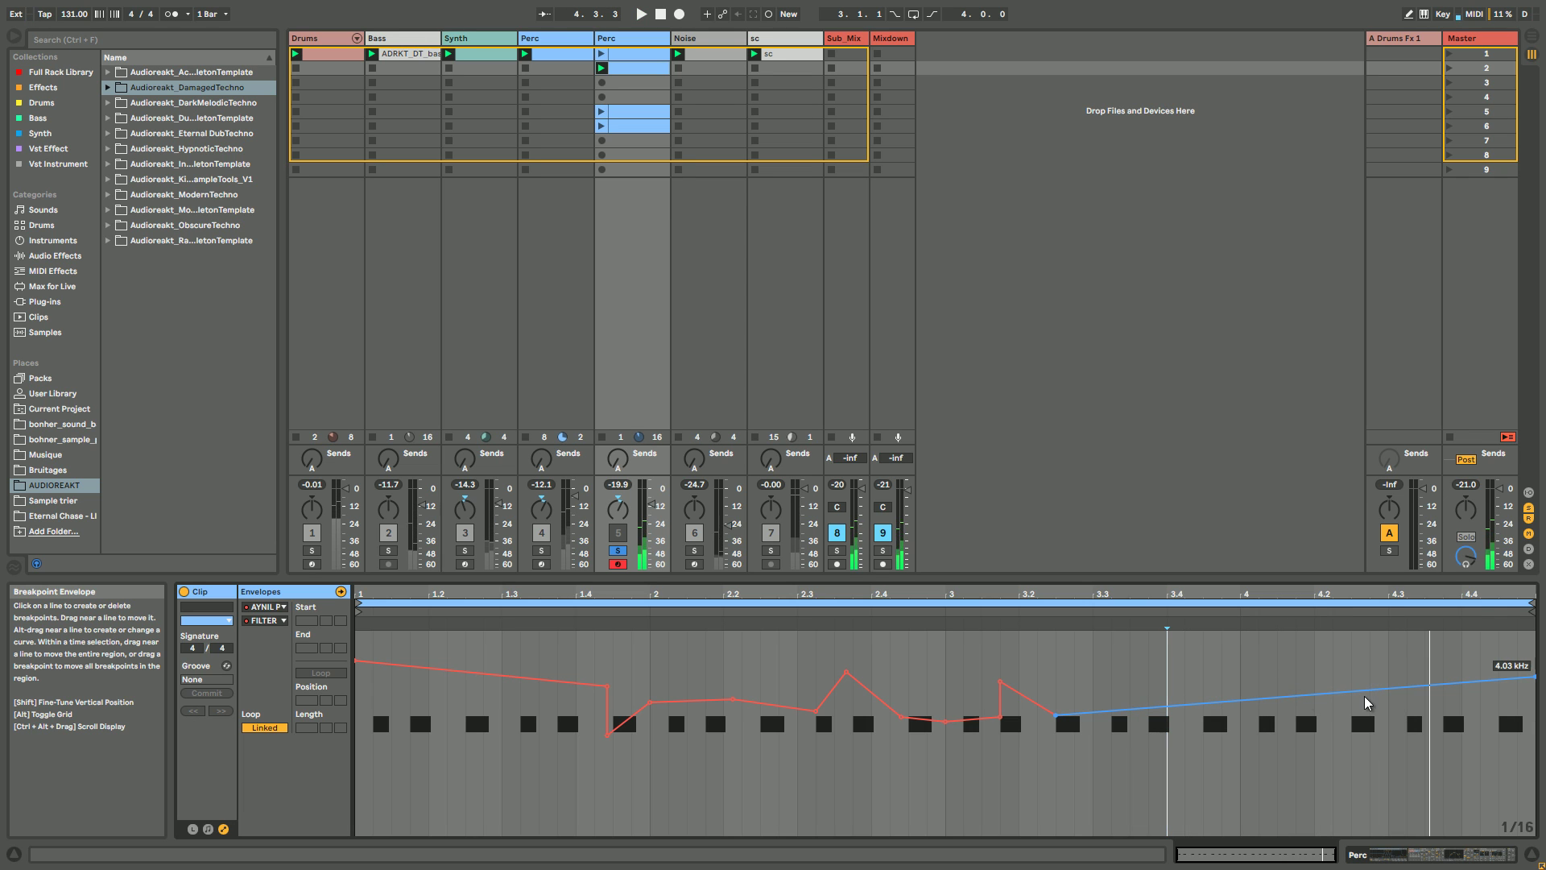
{"action": "left_click", "coordinate": [1352, 692]}
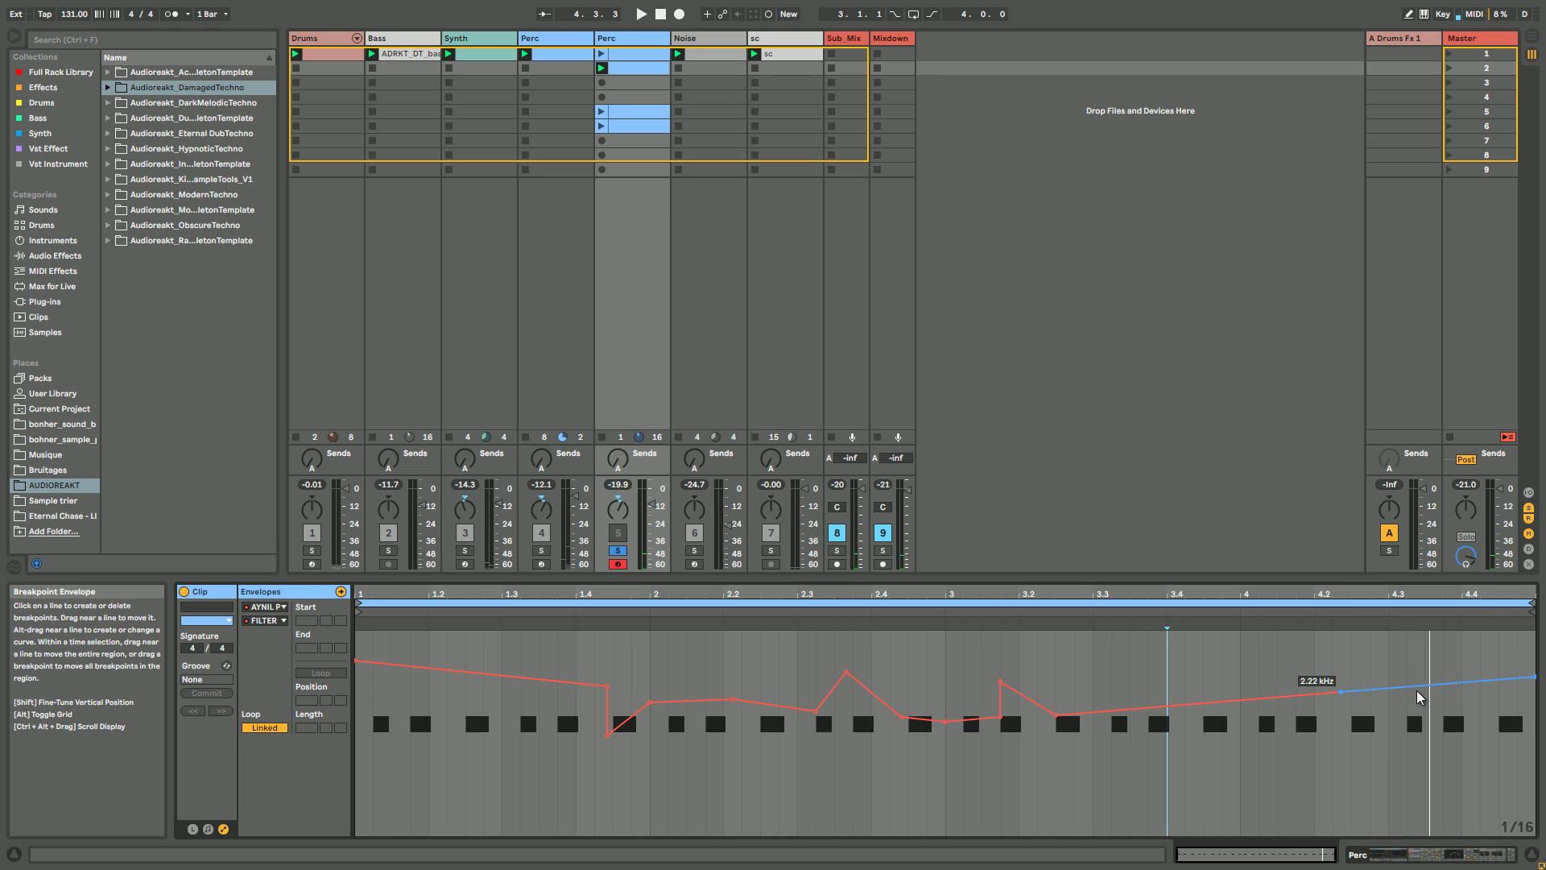
{"action": "left_click_drag", "start_coordinate": [1340, 690], "coordinate": [1352, 737]}
{"action": "key", "text": "space"}
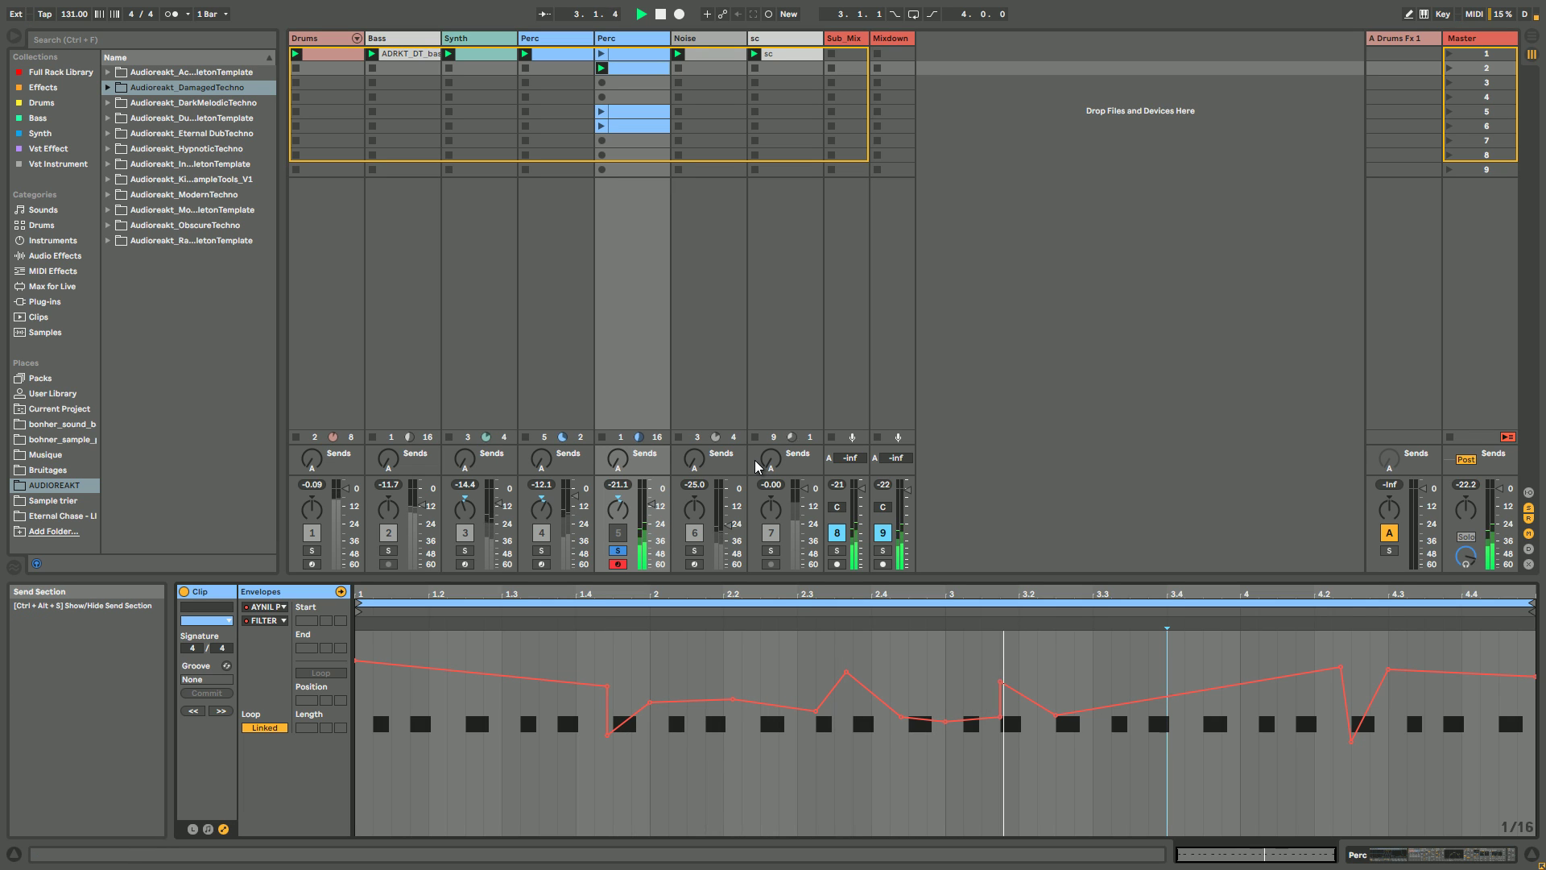
Step: Set the rack's FREQ BOOST macro to 280 Hz and draw a FREQ BOOST clip envelope that peaks at bar 3
{"action": "left_click", "coordinate": [284, 621]}
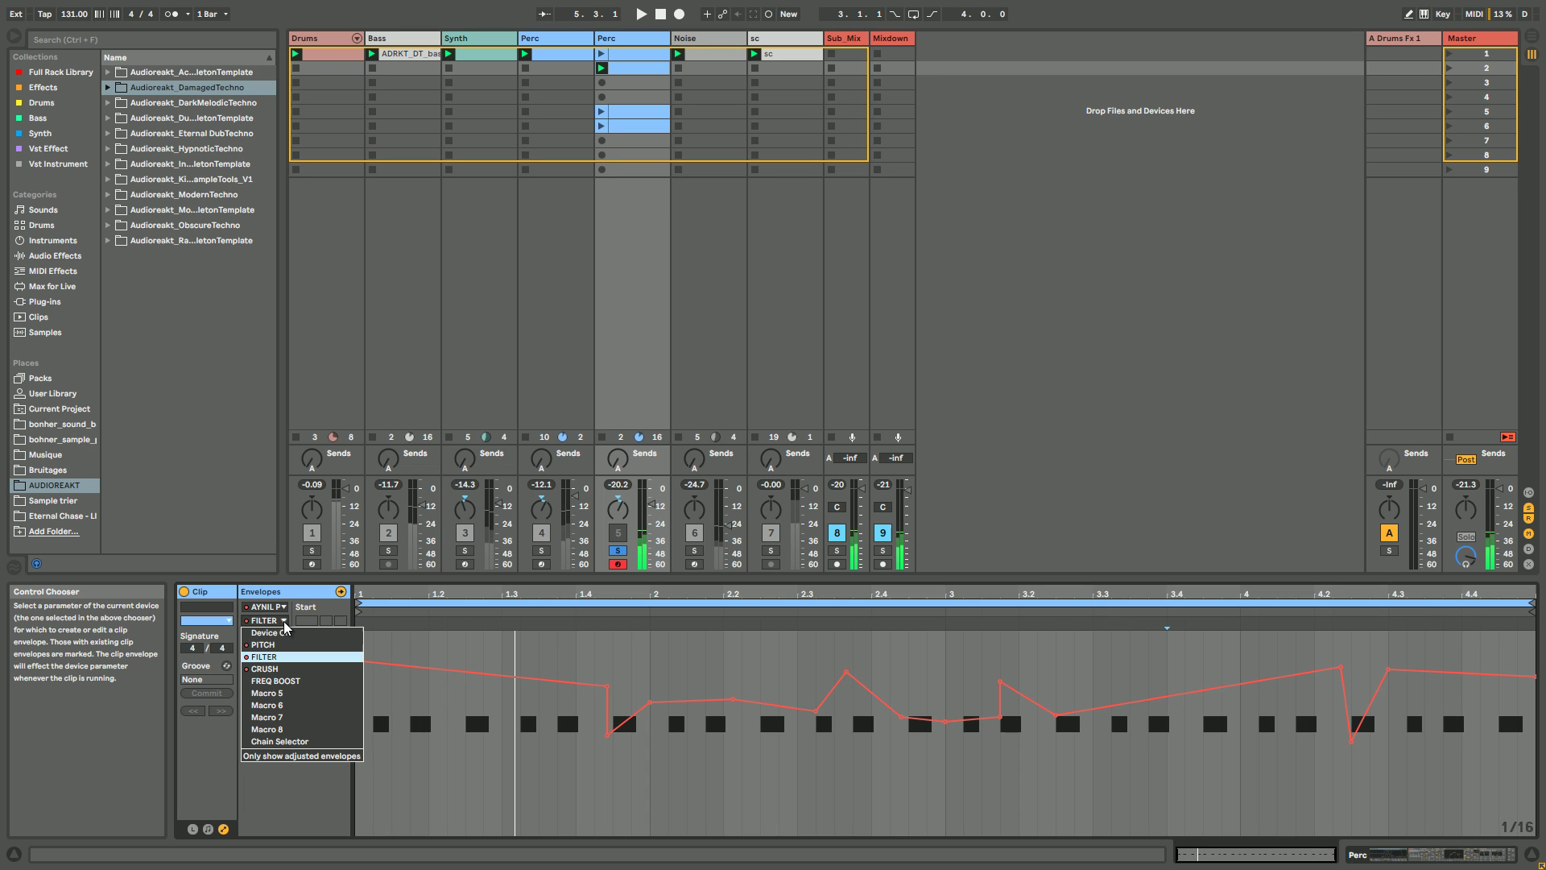
{"action": "left_click", "coordinate": [275, 680]}
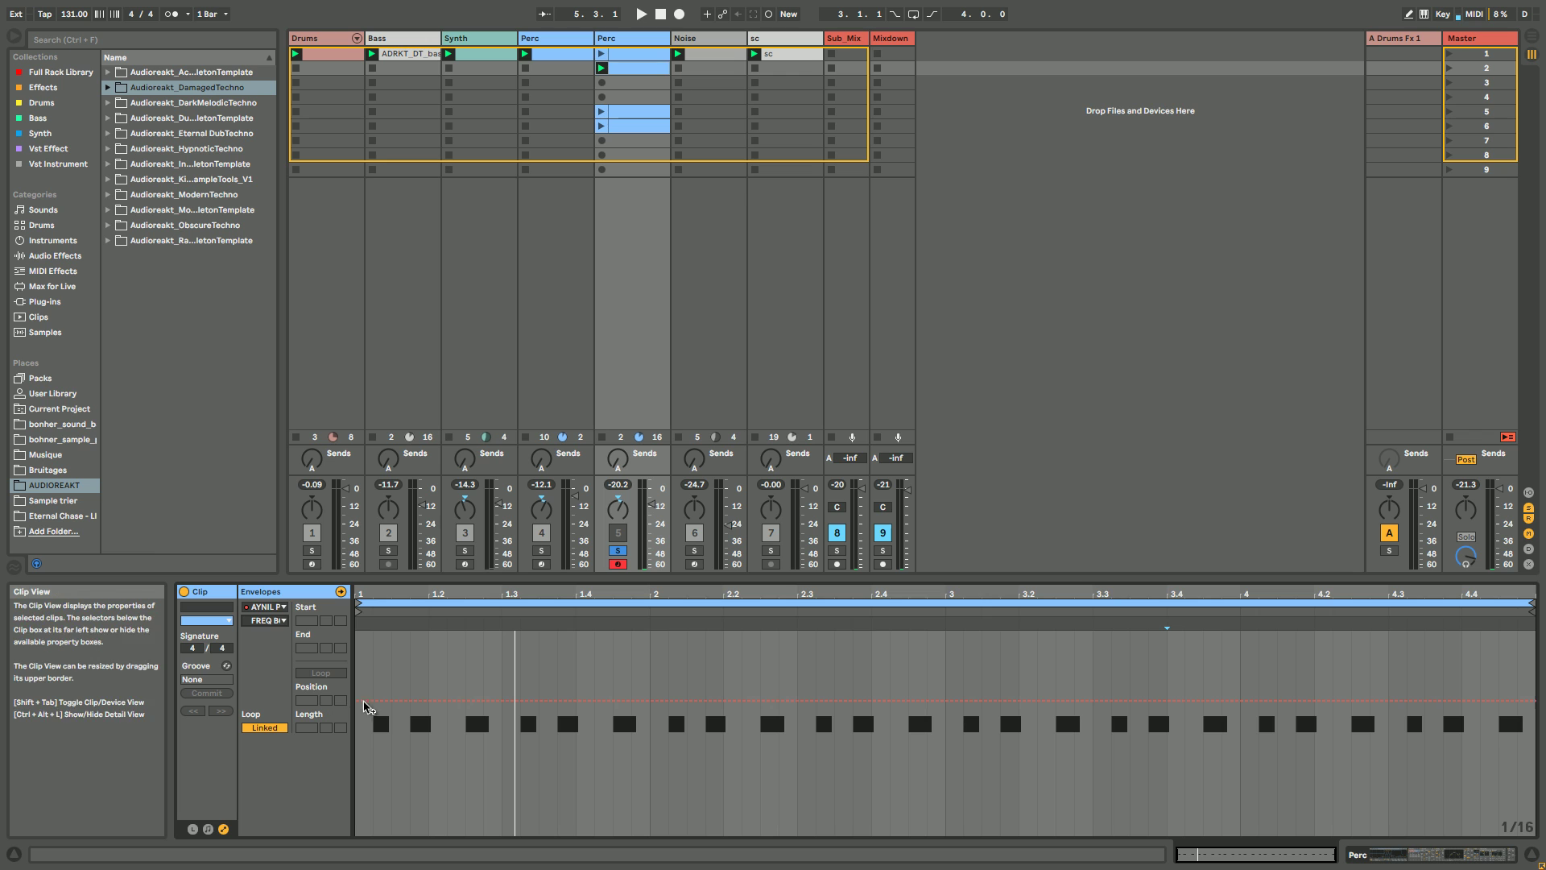
{"action": "double_click", "coordinate": [614, 40]}
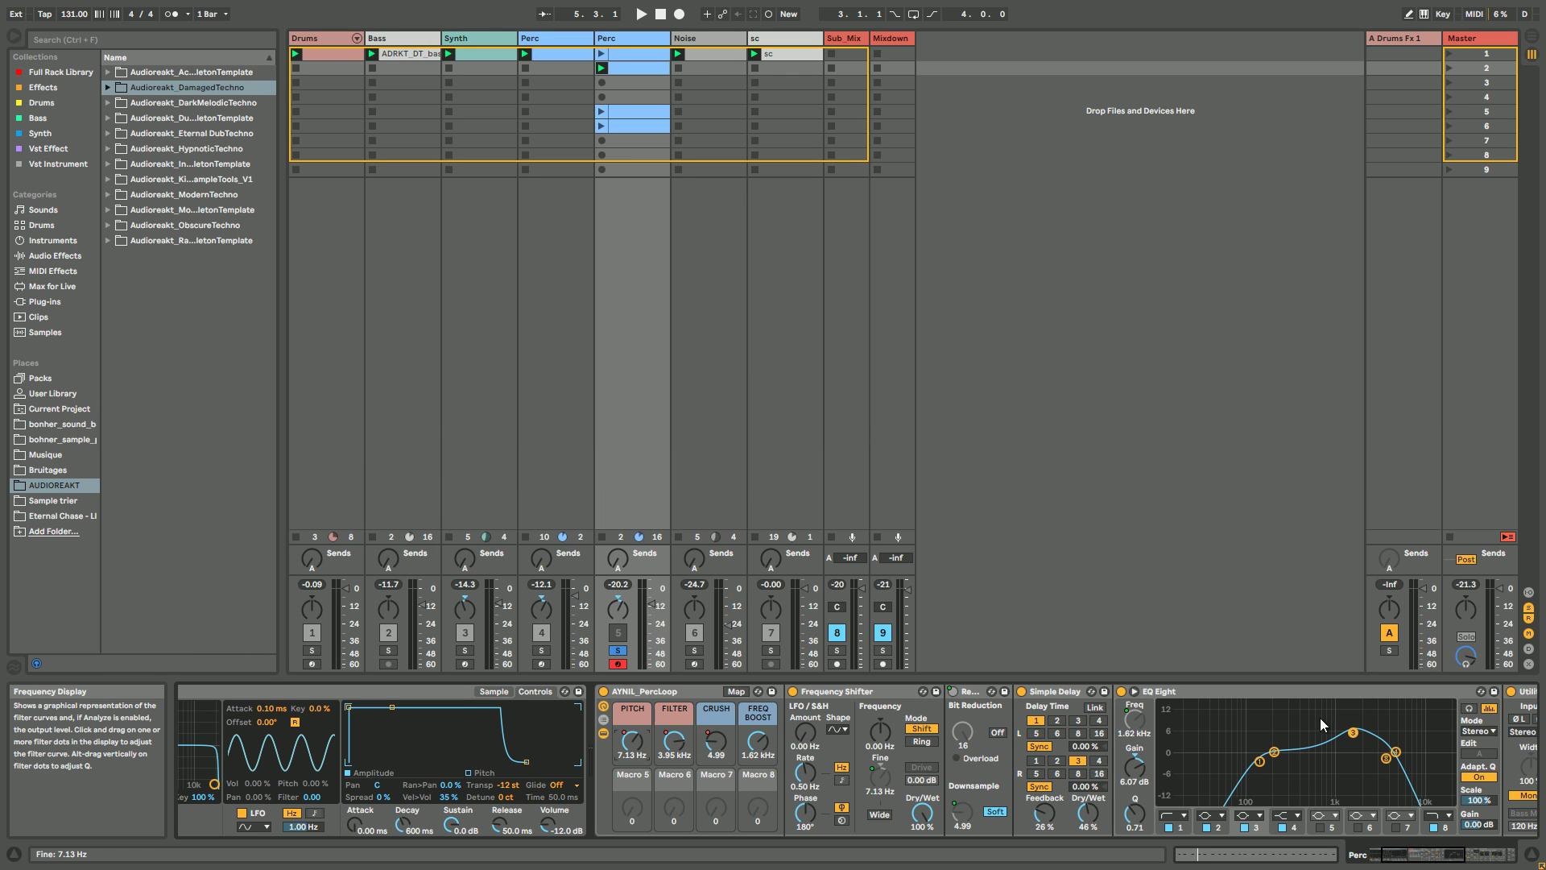
{"action": "mouse_move", "coordinate": [758, 751]}
{"action": "left_mouse_down"}
{"action": "mouse_move", "coordinate": [758, 773]}
{"action": "mouse_move", "coordinate": [758, 752]}
{"action": "left_mouse_up"}
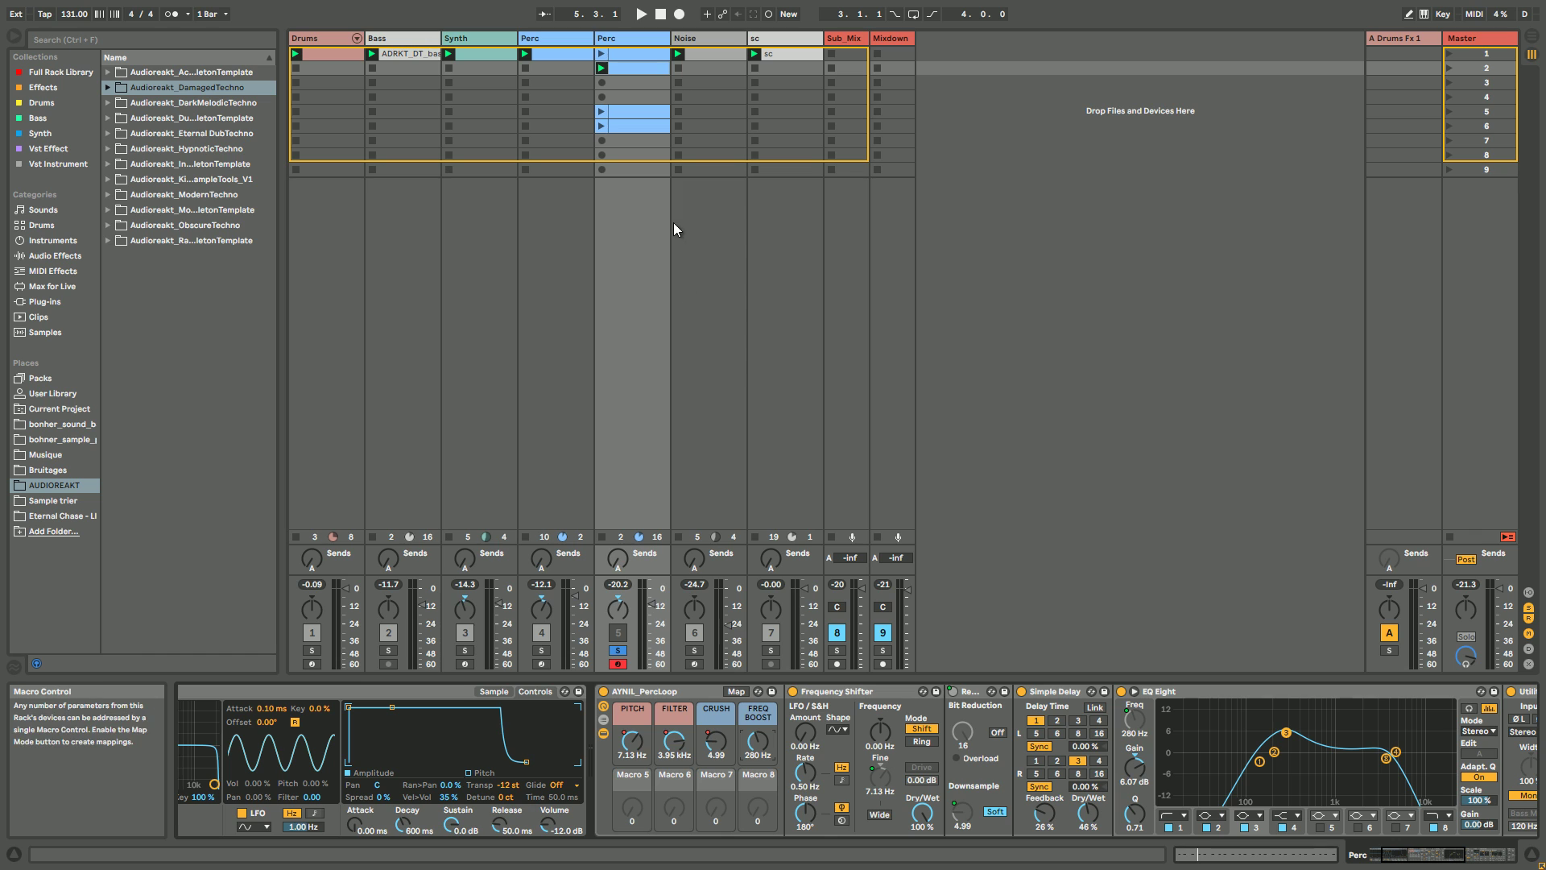
{"action": "left_click", "coordinate": [636, 69]}
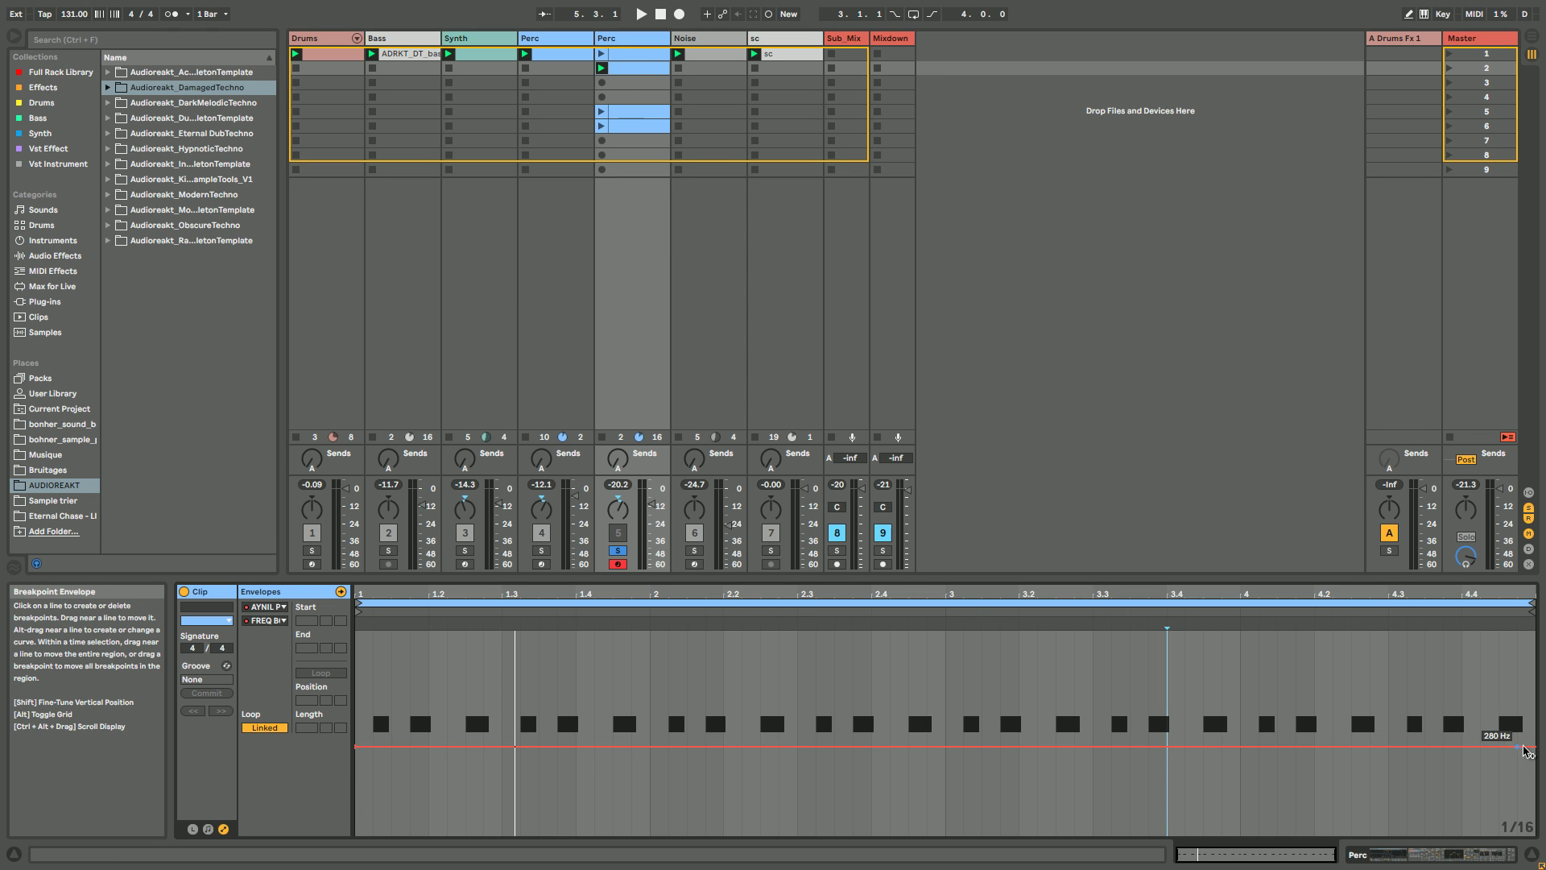
{"action": "left_click_drag", "start_coordinate": [946, 746], "coordinate": [945, 662]}
Step: Check the EQ Eight bands in the rack and set the FREQ BOOST macro to 4.28 kHz
{"action": "key", "text": "shift+Tab"}
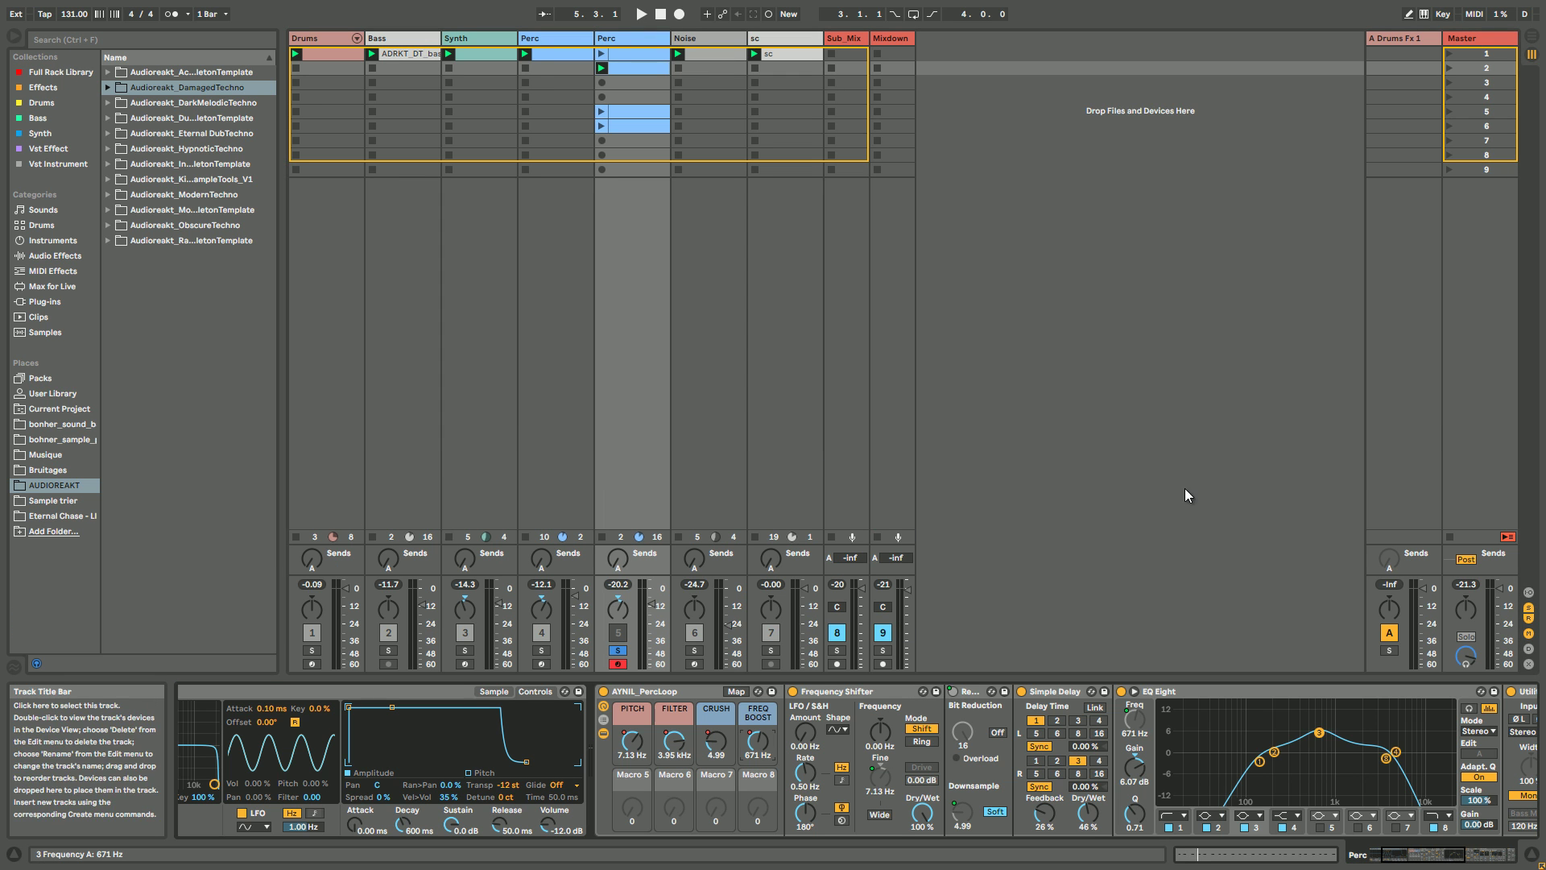
{"action": "left_click", "coordinate": [1387, 761]}
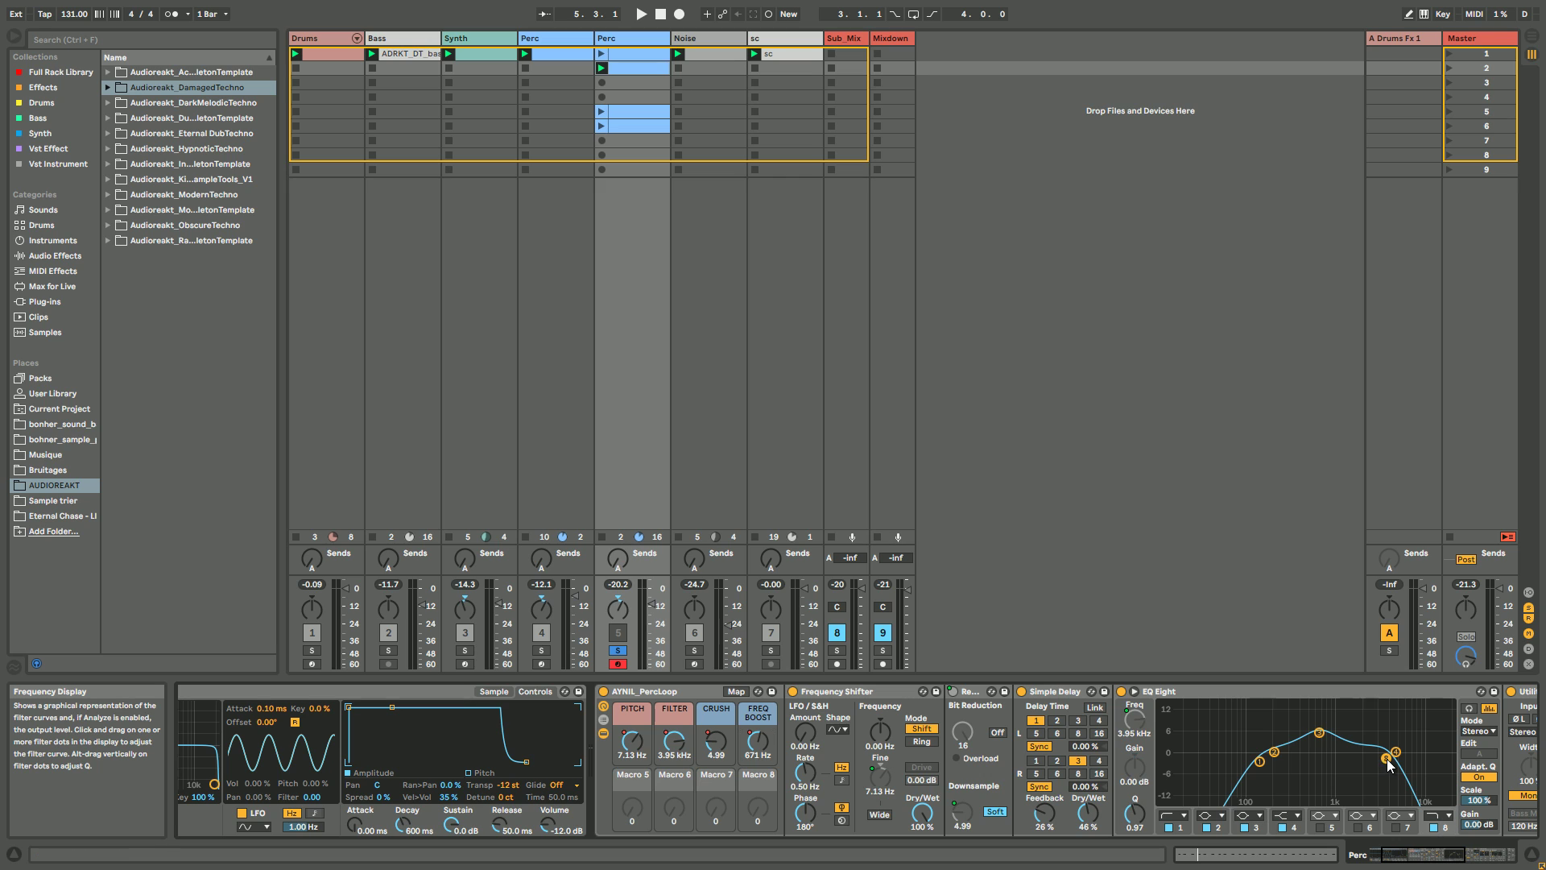
{"action": "left_click", "coordinate": [1320, 733]}
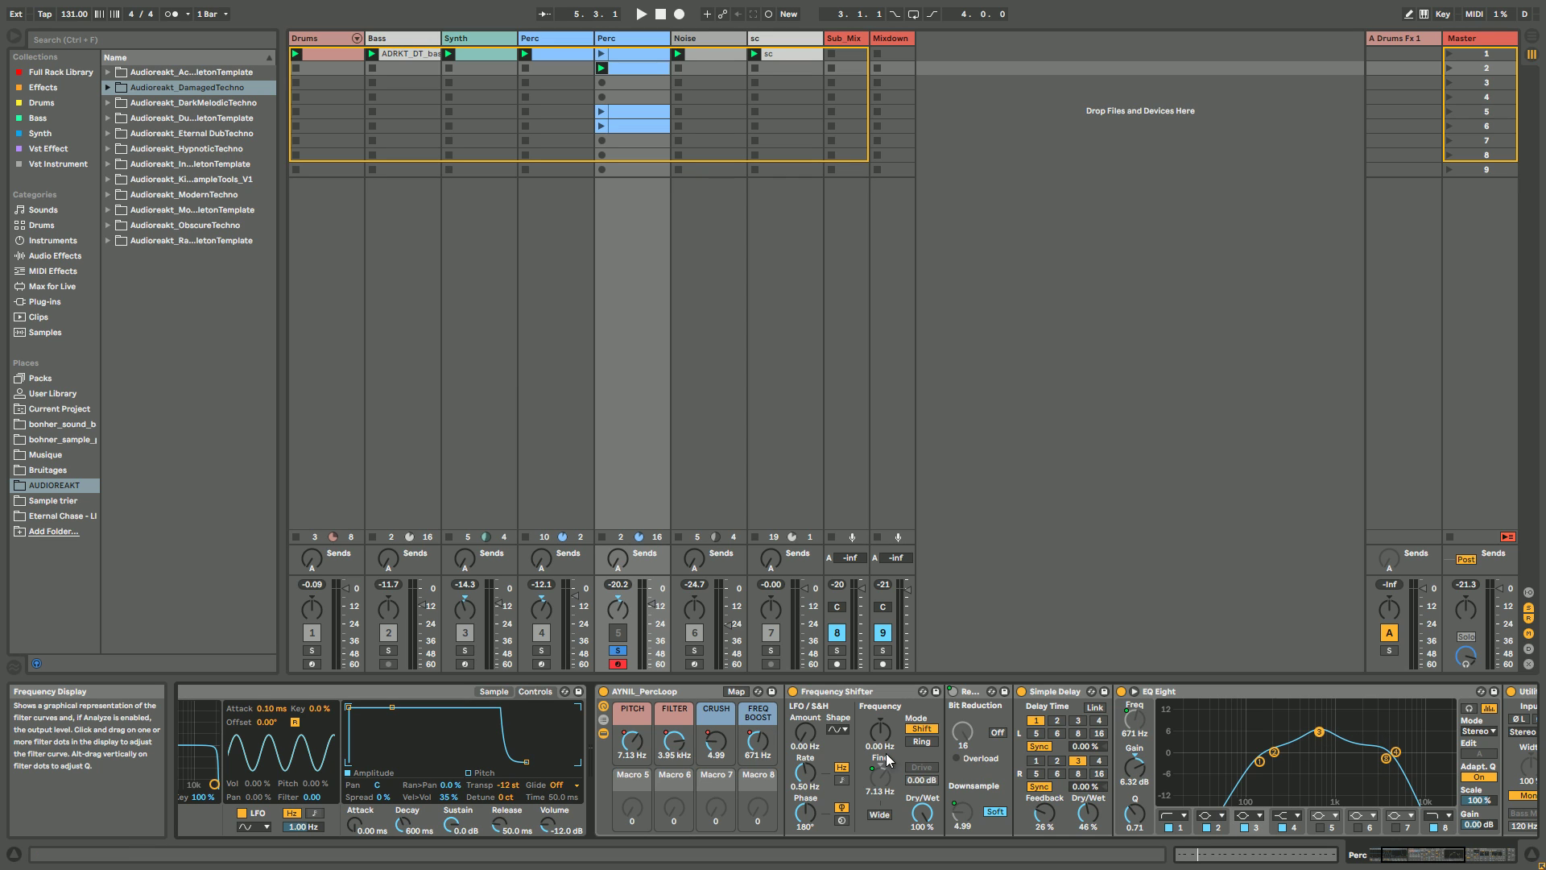
{"action": "left_click_drag", "start_coordinate": [752, 751], "coordinate": [752, 700]}
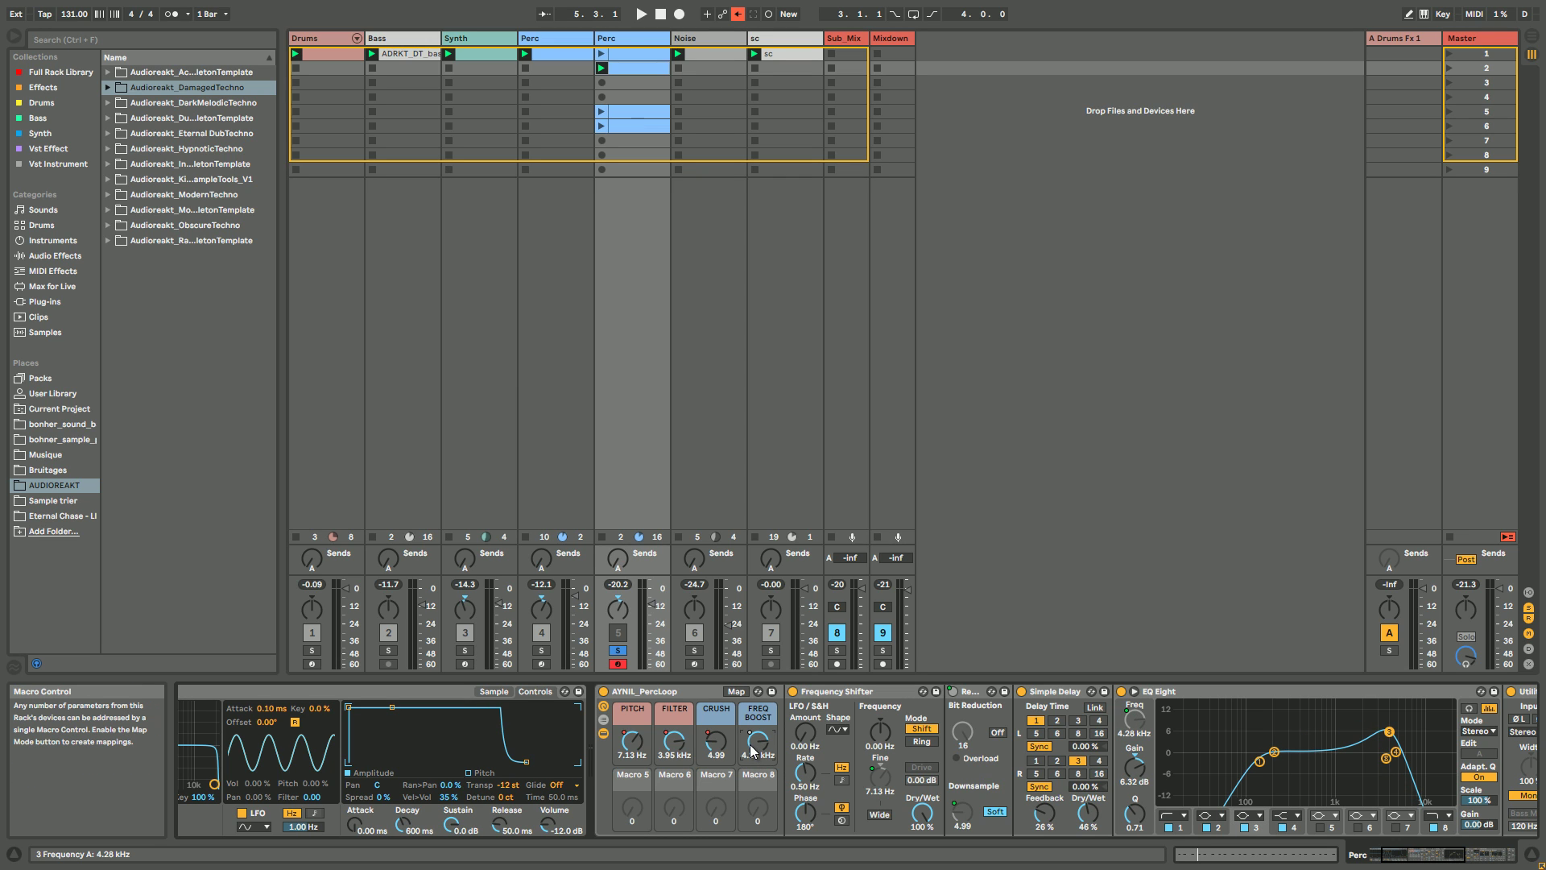
Step: Lower the FREQ BOOST envelope's peak at bar 3 to the macro's current level and re-enable automation
{"action": "double_click", "coordinate": [622, 68]}
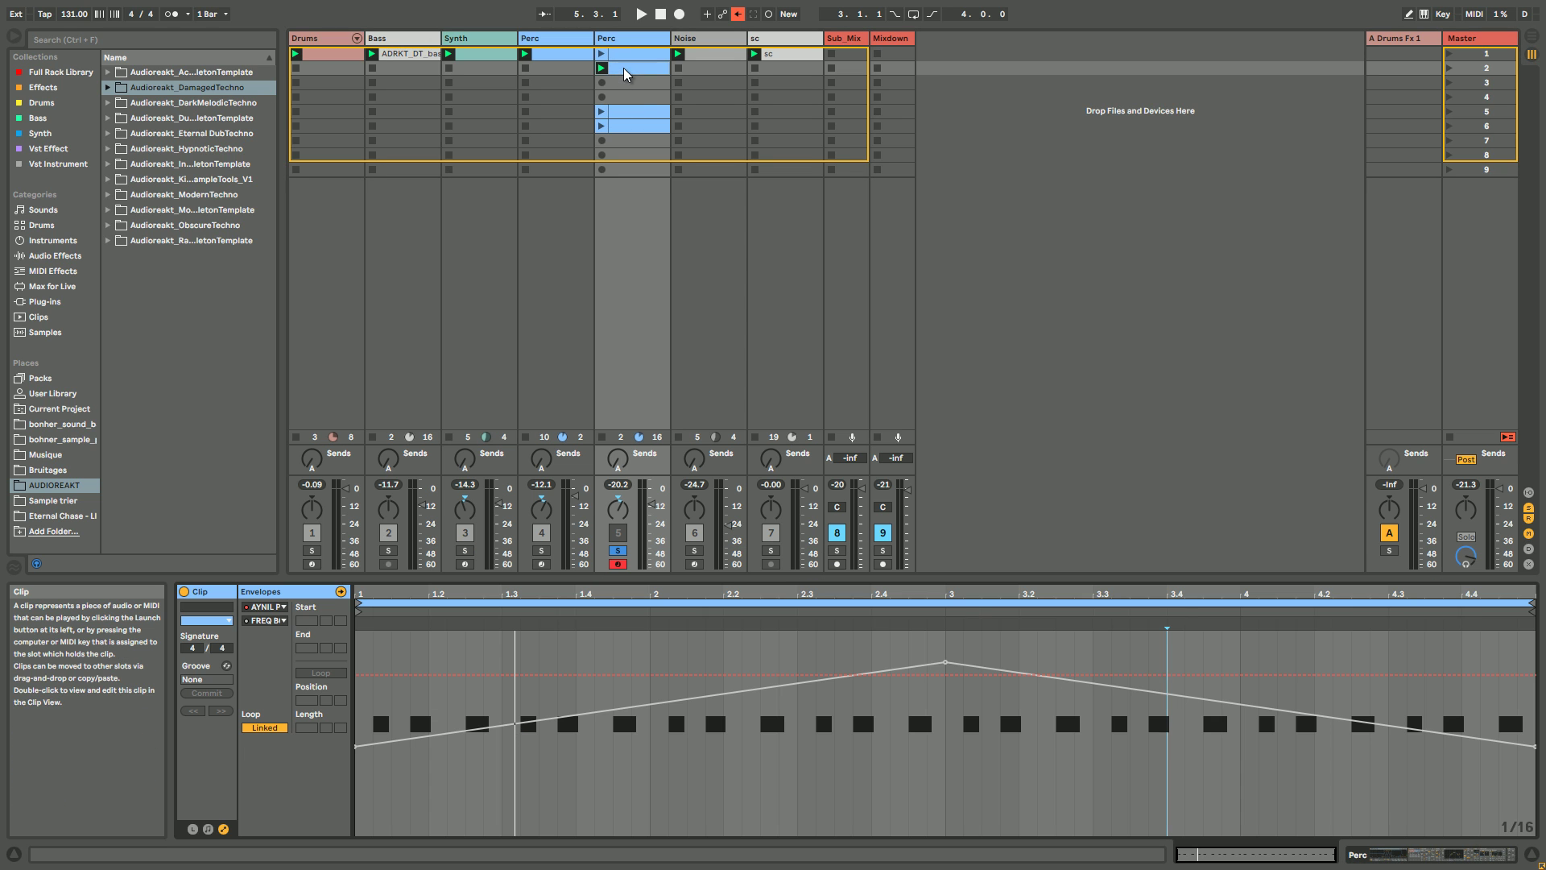
{"action": "left_click_drag", "start_coordinate": [945, 661], "coordinate": [946, 664]}
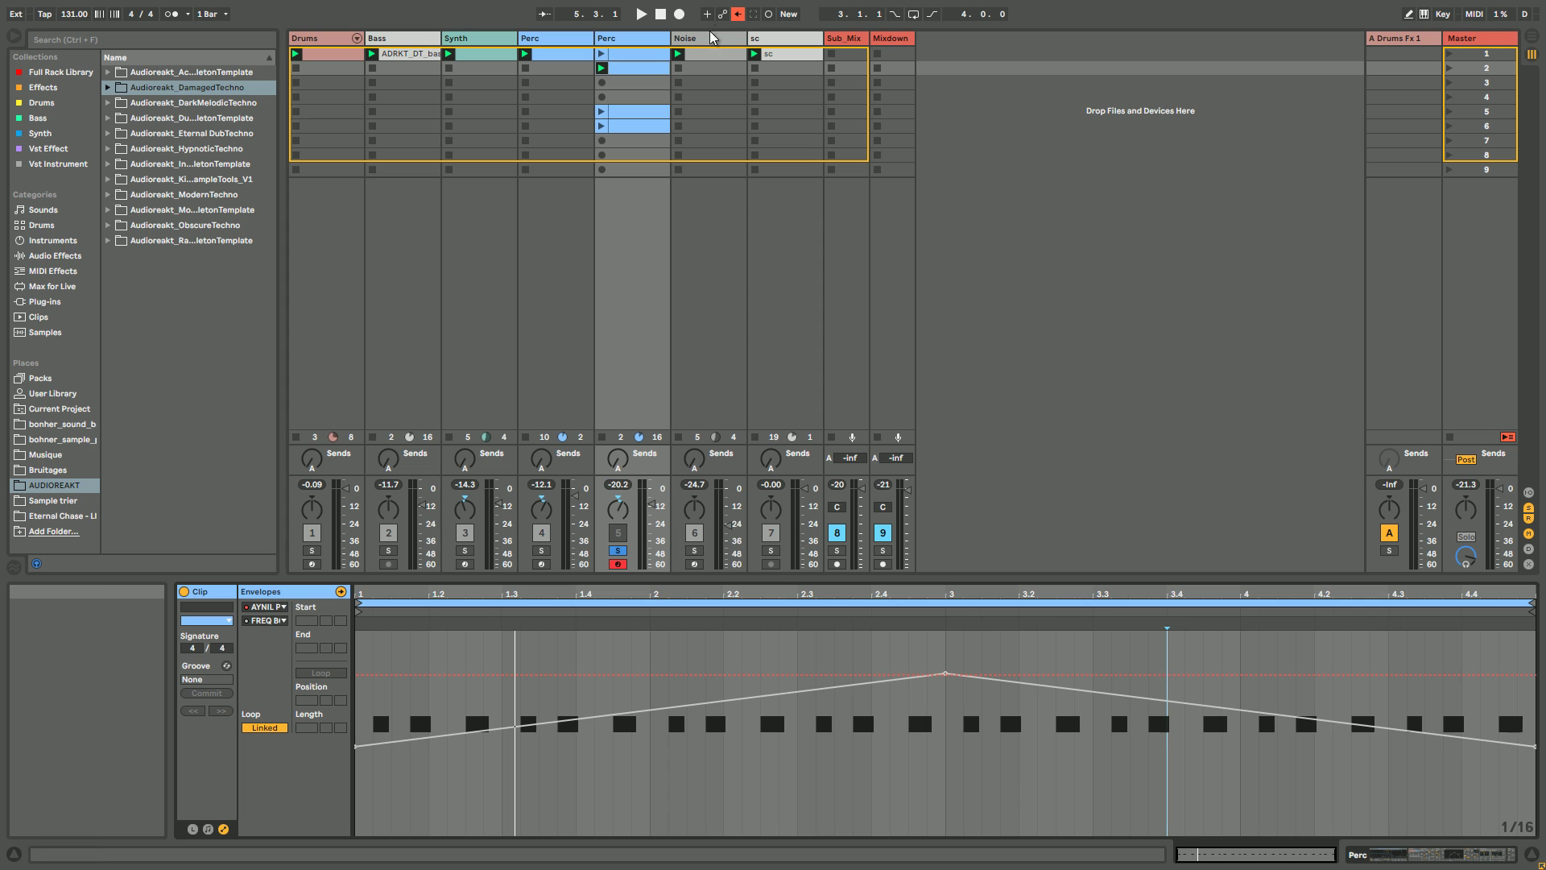
{"action": "left_click", "coordinate": [738, 13]}
Step: Play the automated Perc clip, launch the plain clip in the first slot, and relaunch the second-slot clip to compare them
{"action": "key", "text": "space"}
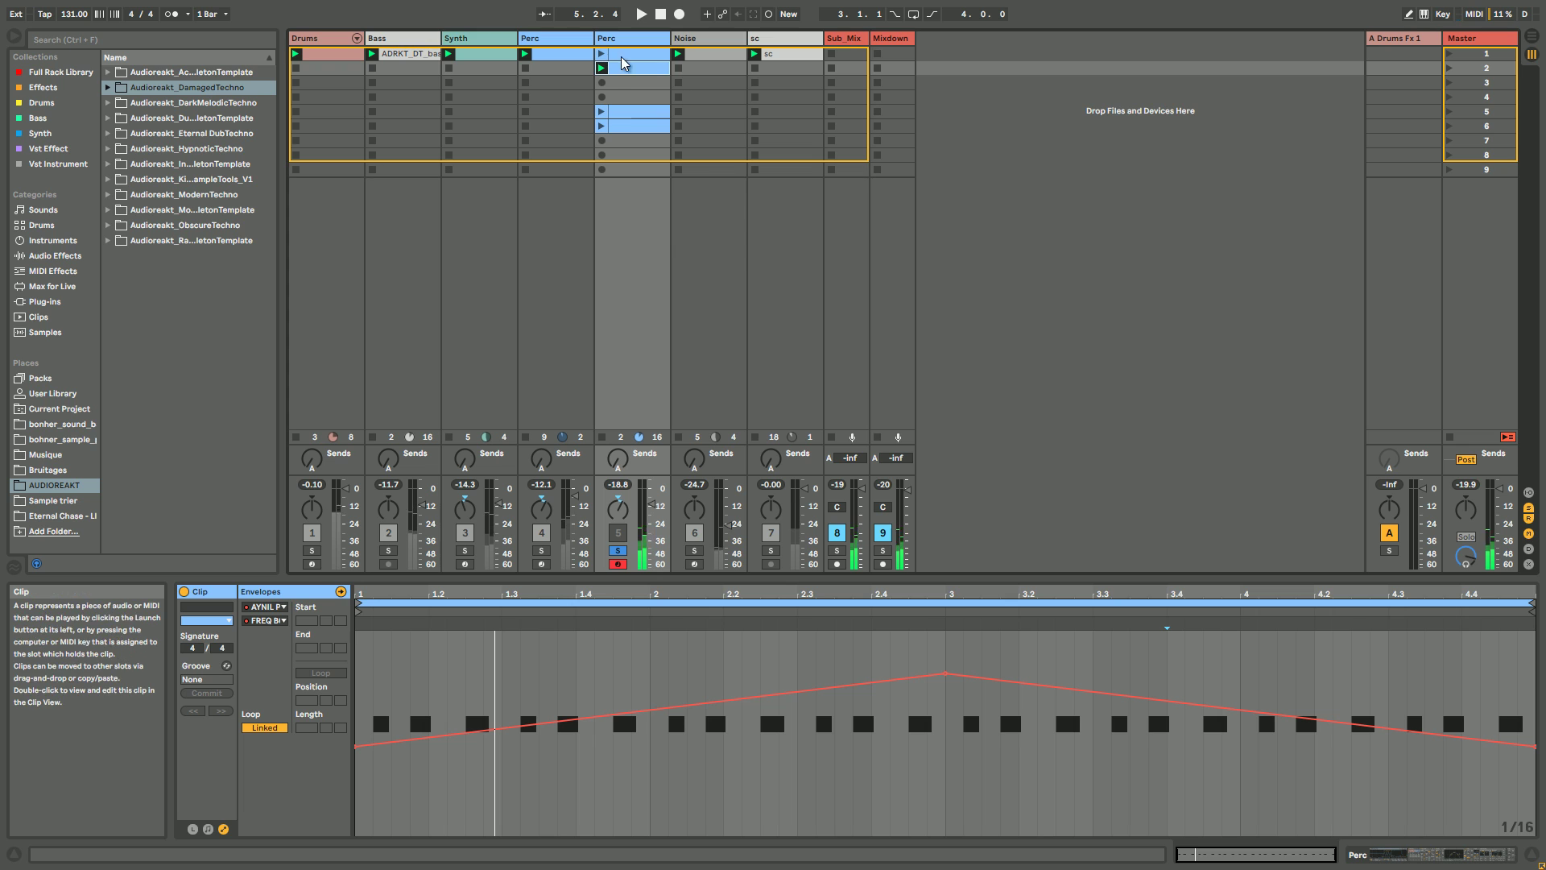
{"action": "left_click", "coordinate": [600, 53]}
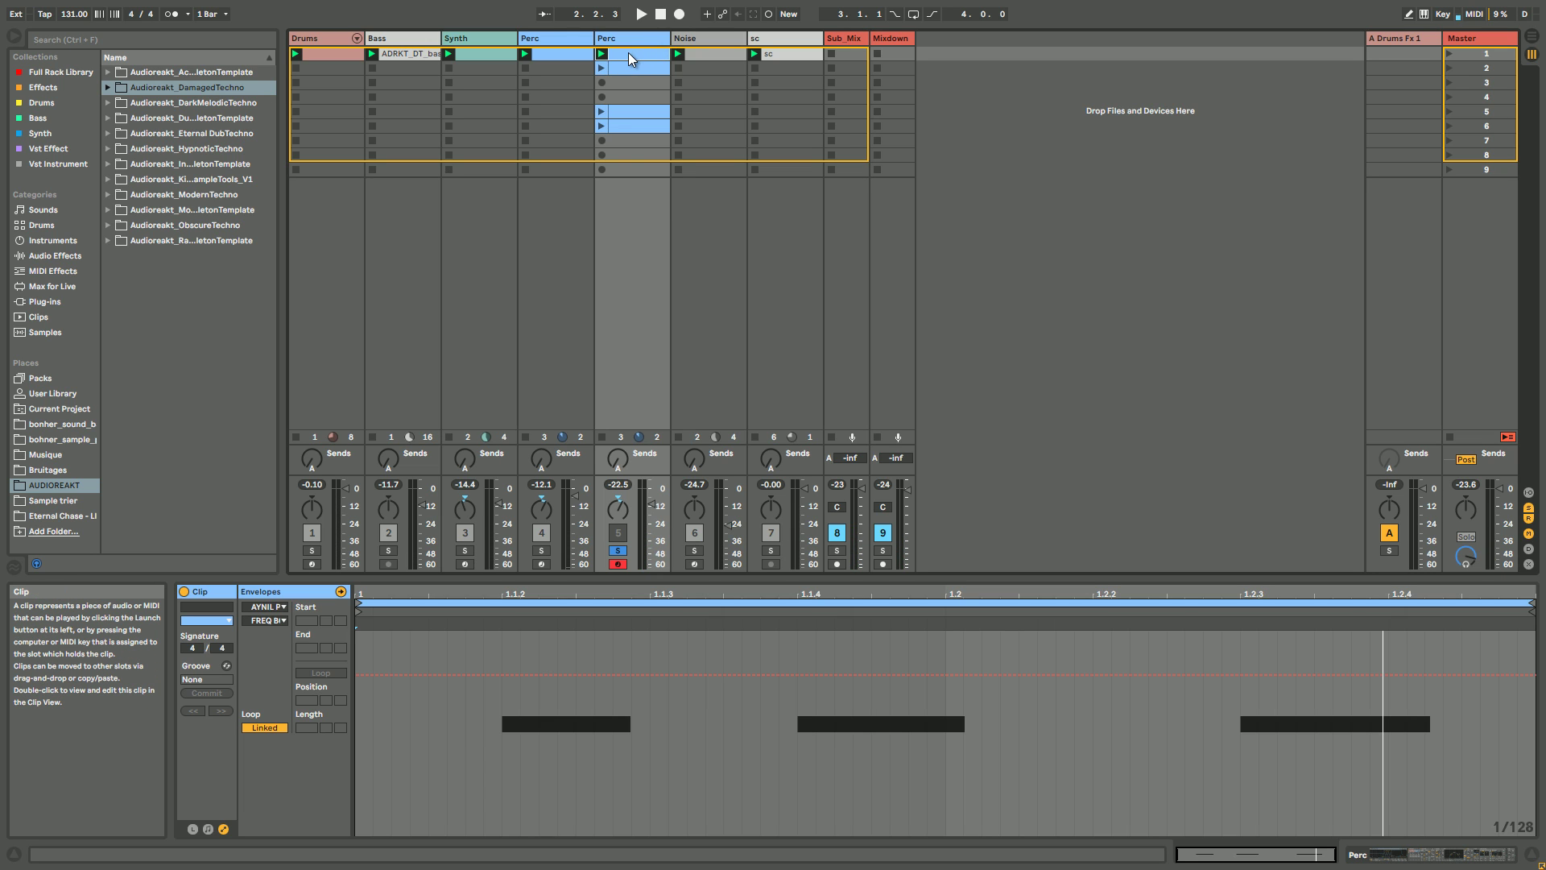
{"action": "left_click", "coordinate": [599, 69]}
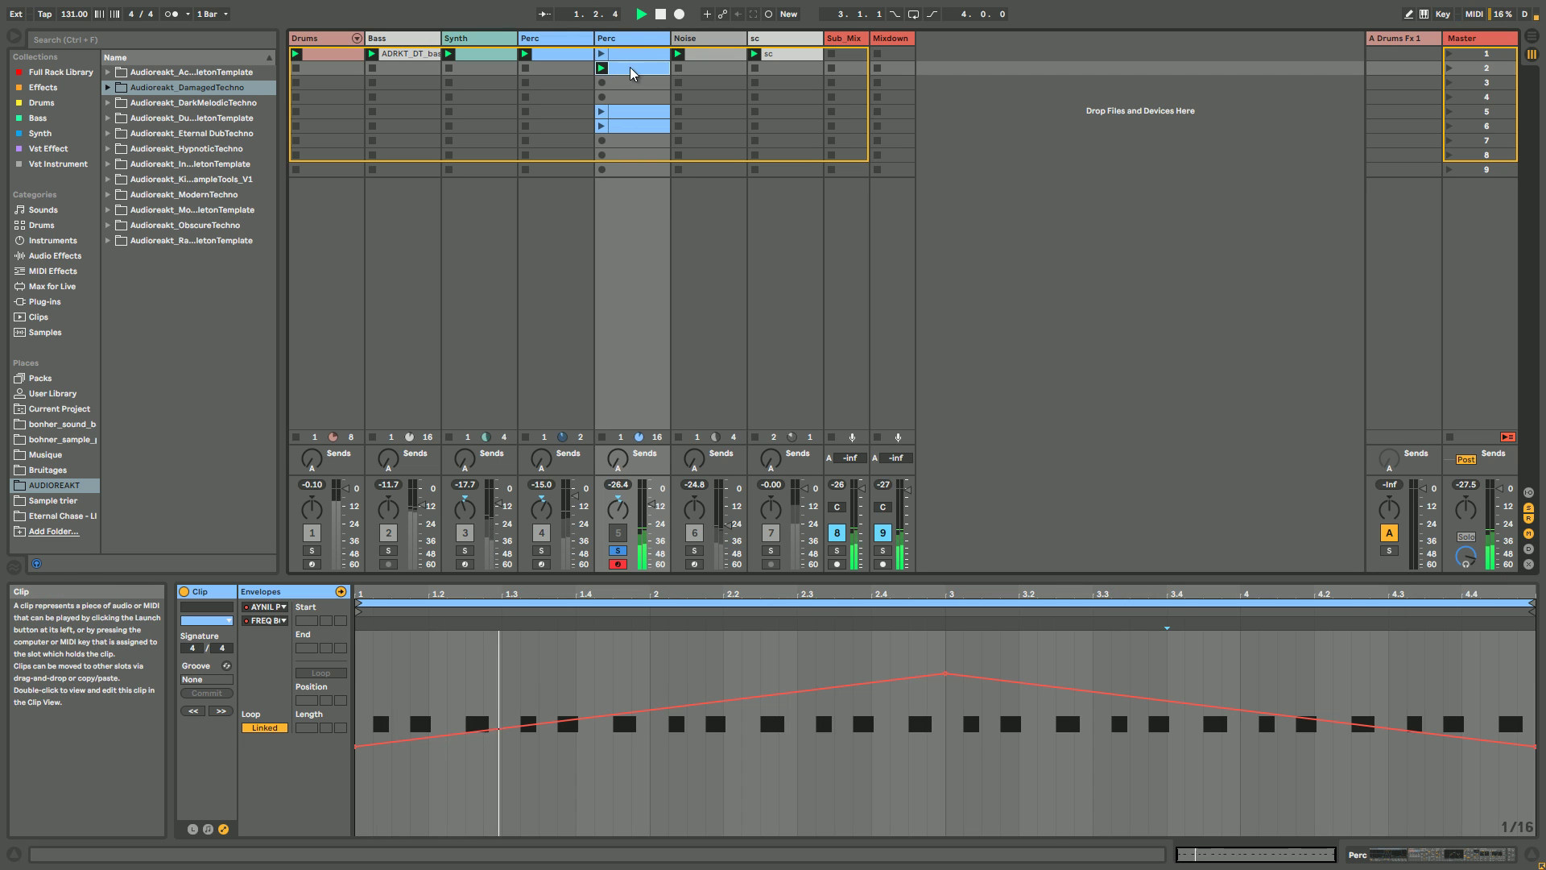
Step: Open the Perc clip in the sixth slot and check which rack macros have envelopes
{"action": "left_click", "coordinate": [621, 127]}
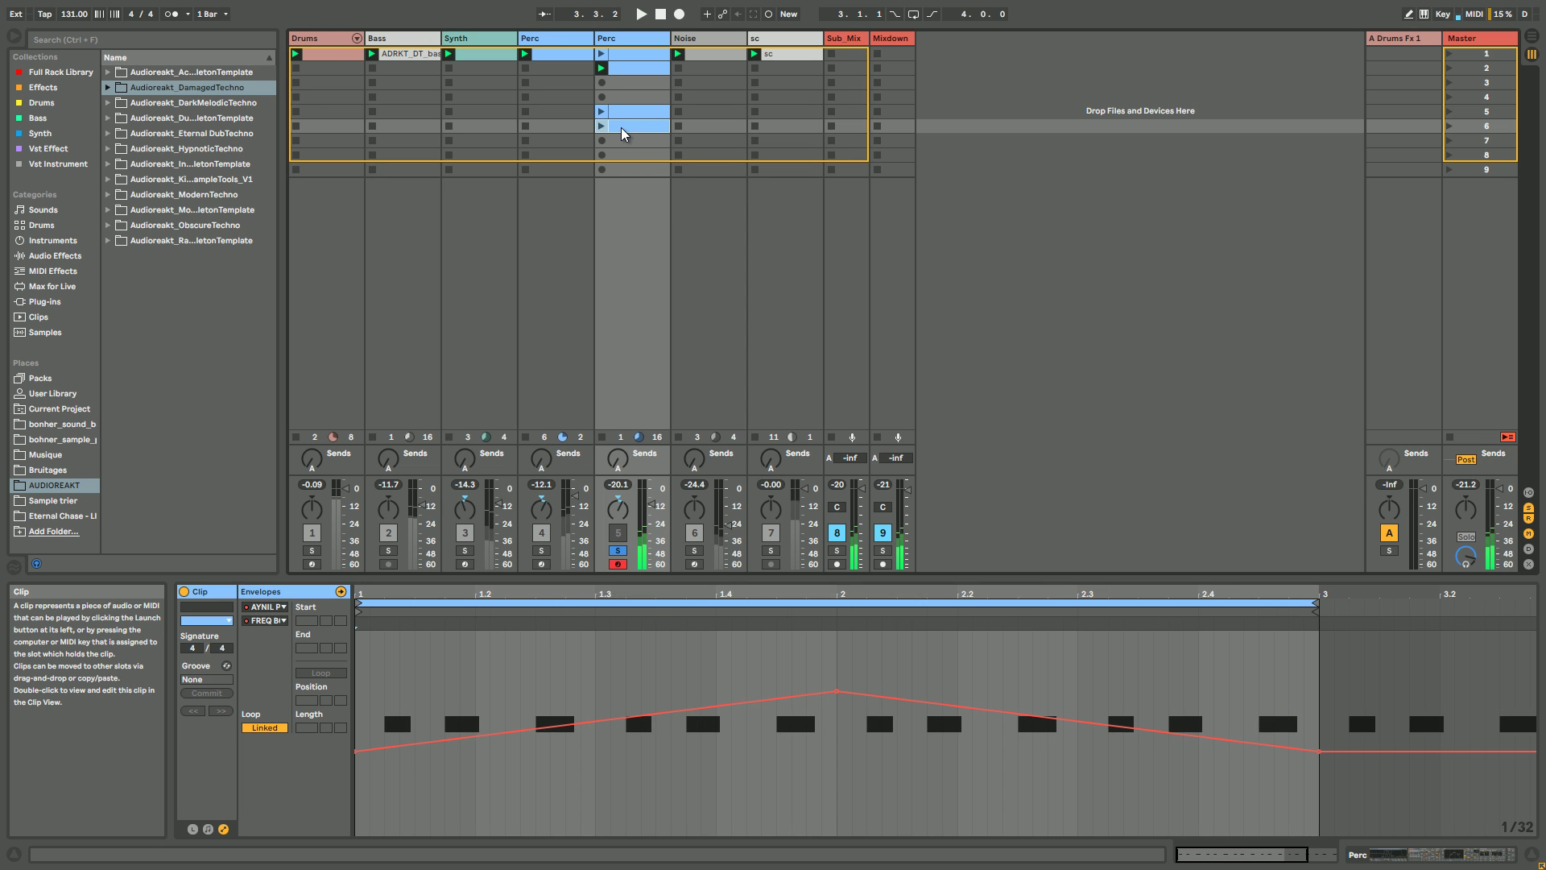
{"action": "left_click", "coordinate": [263, 622]}
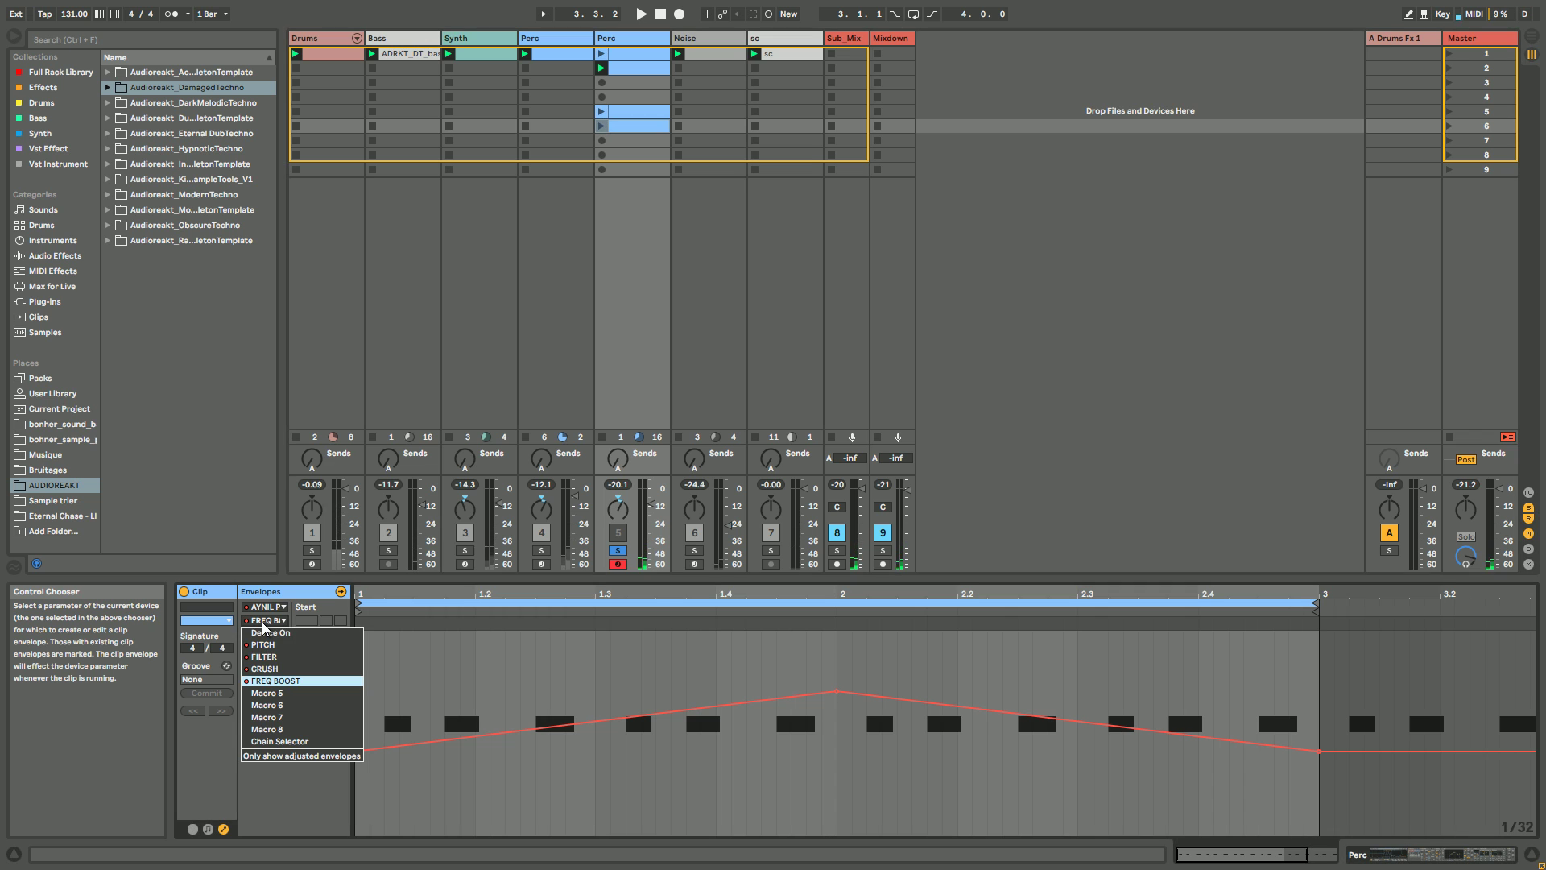
{"action": "left_click", "coordinate": [605, 131]}
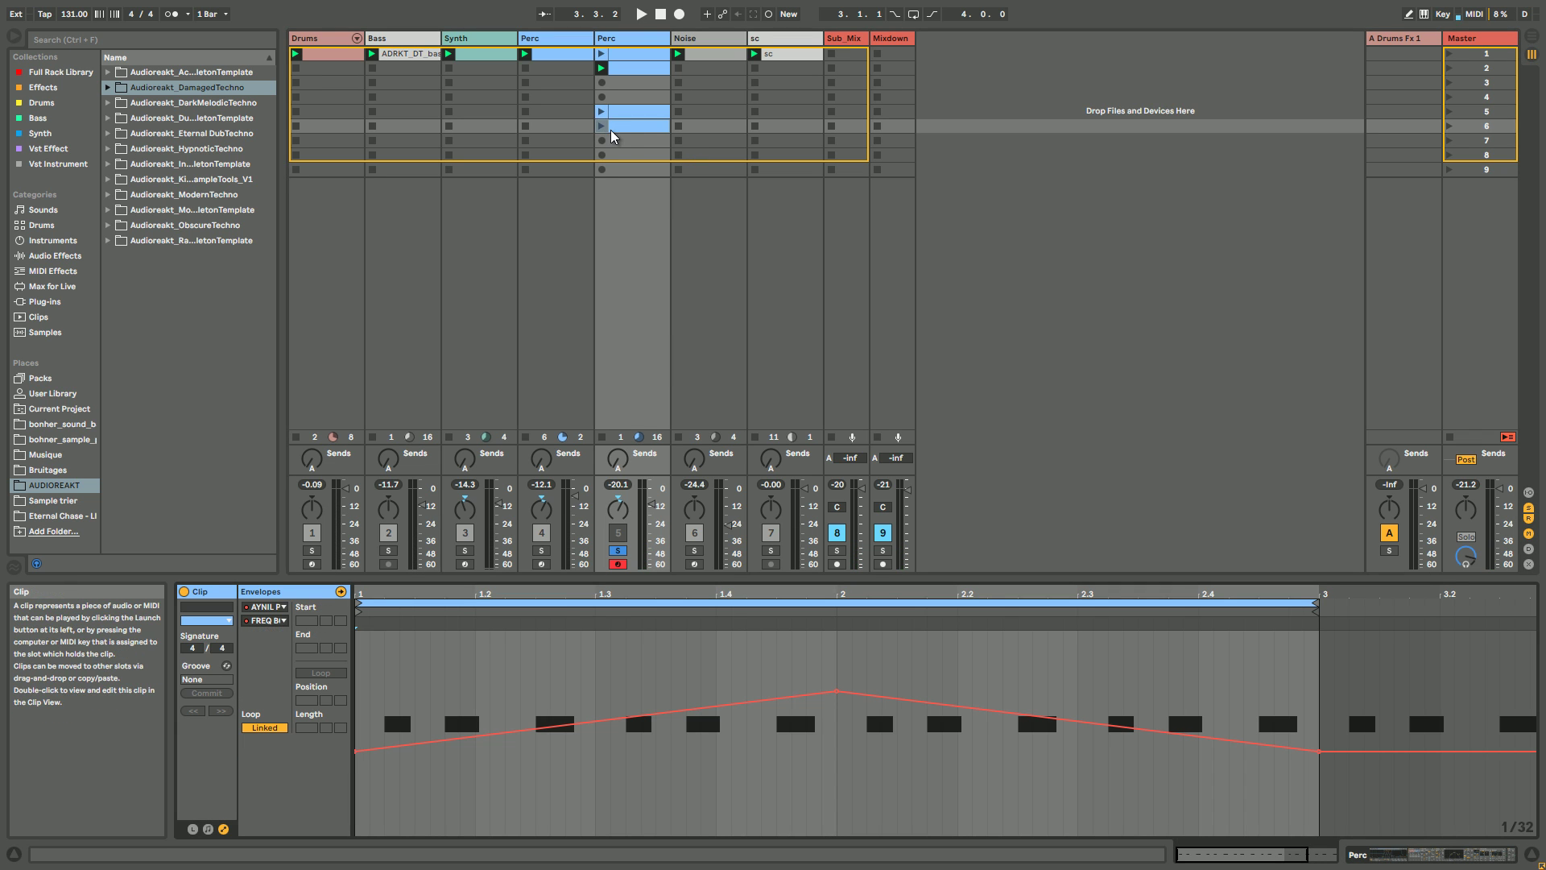
Step: Launch the Perc clip in the sixth slot and display its PITCH envelope while it plays
{"action": "mouse_move", "coordinate": [613, 129]}
{"action": "left_mouse_down"}
{"action": "mouse_move", "coordinate": [584, 128]}
{"action": "mouse_move", "coordinate": [606, 124]}
{"action": "left_mouse_up"}
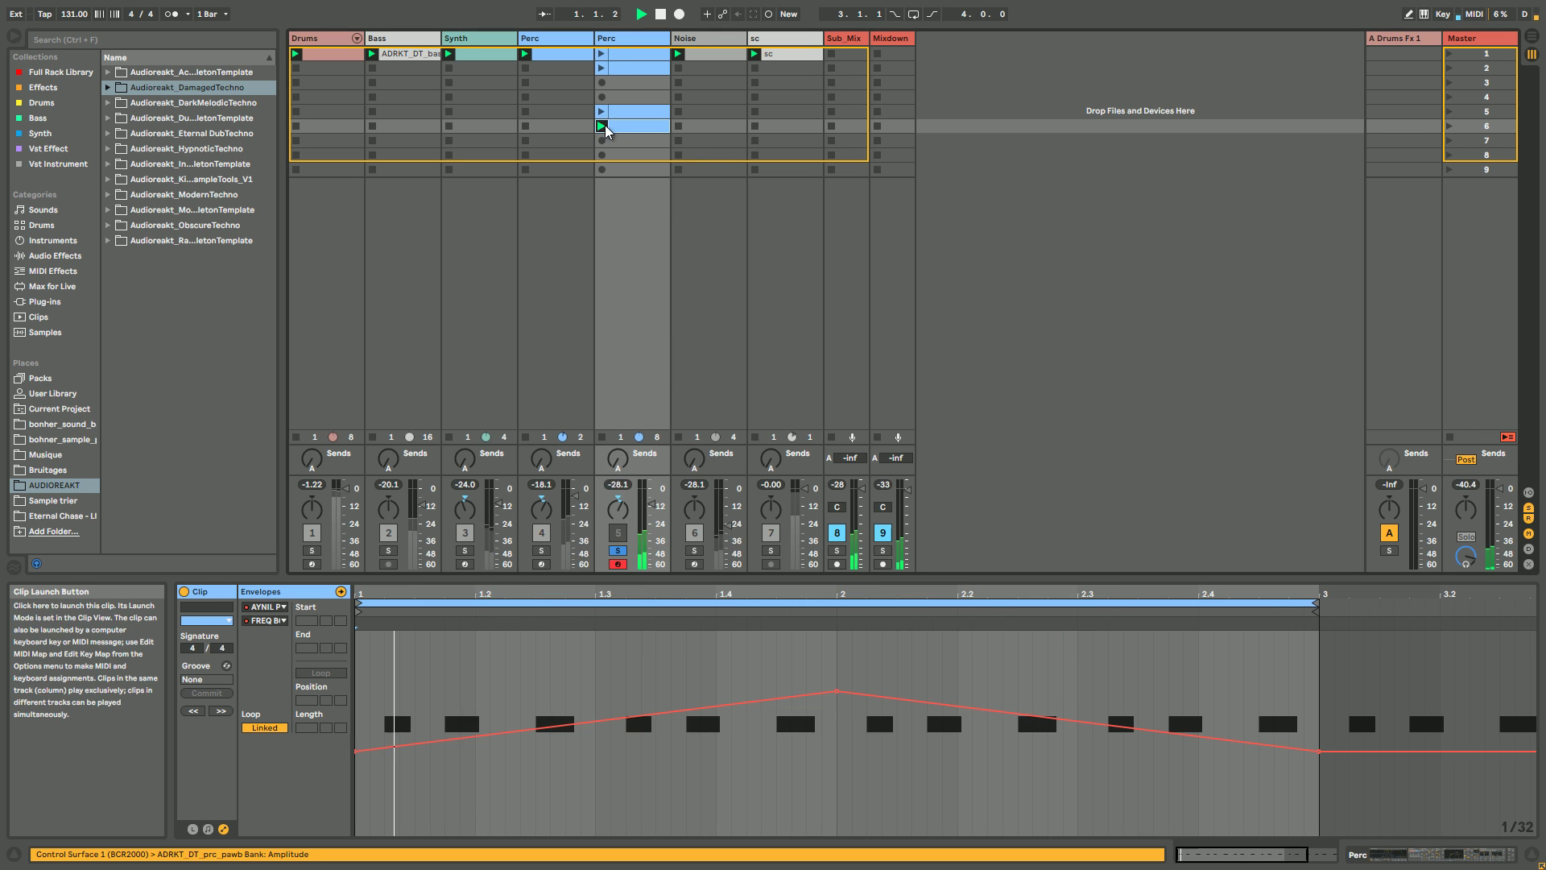
{"action": "key", "text": "space"}
{"action": "left_click", "coordinate": [265, 619]}
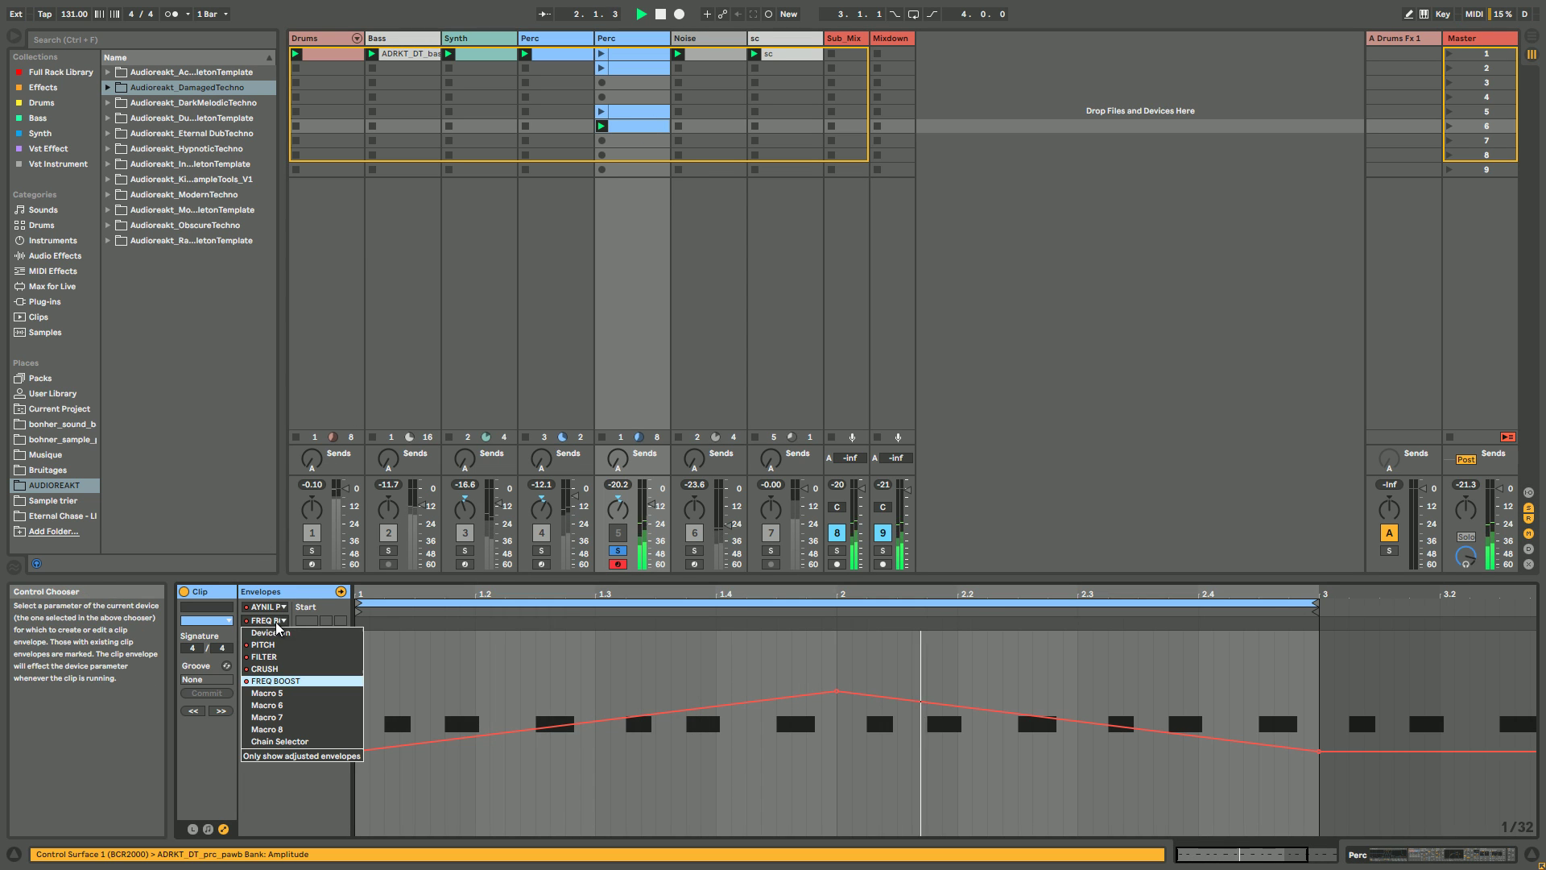
{"action": "left_click", "coordinate": [266, 638]}
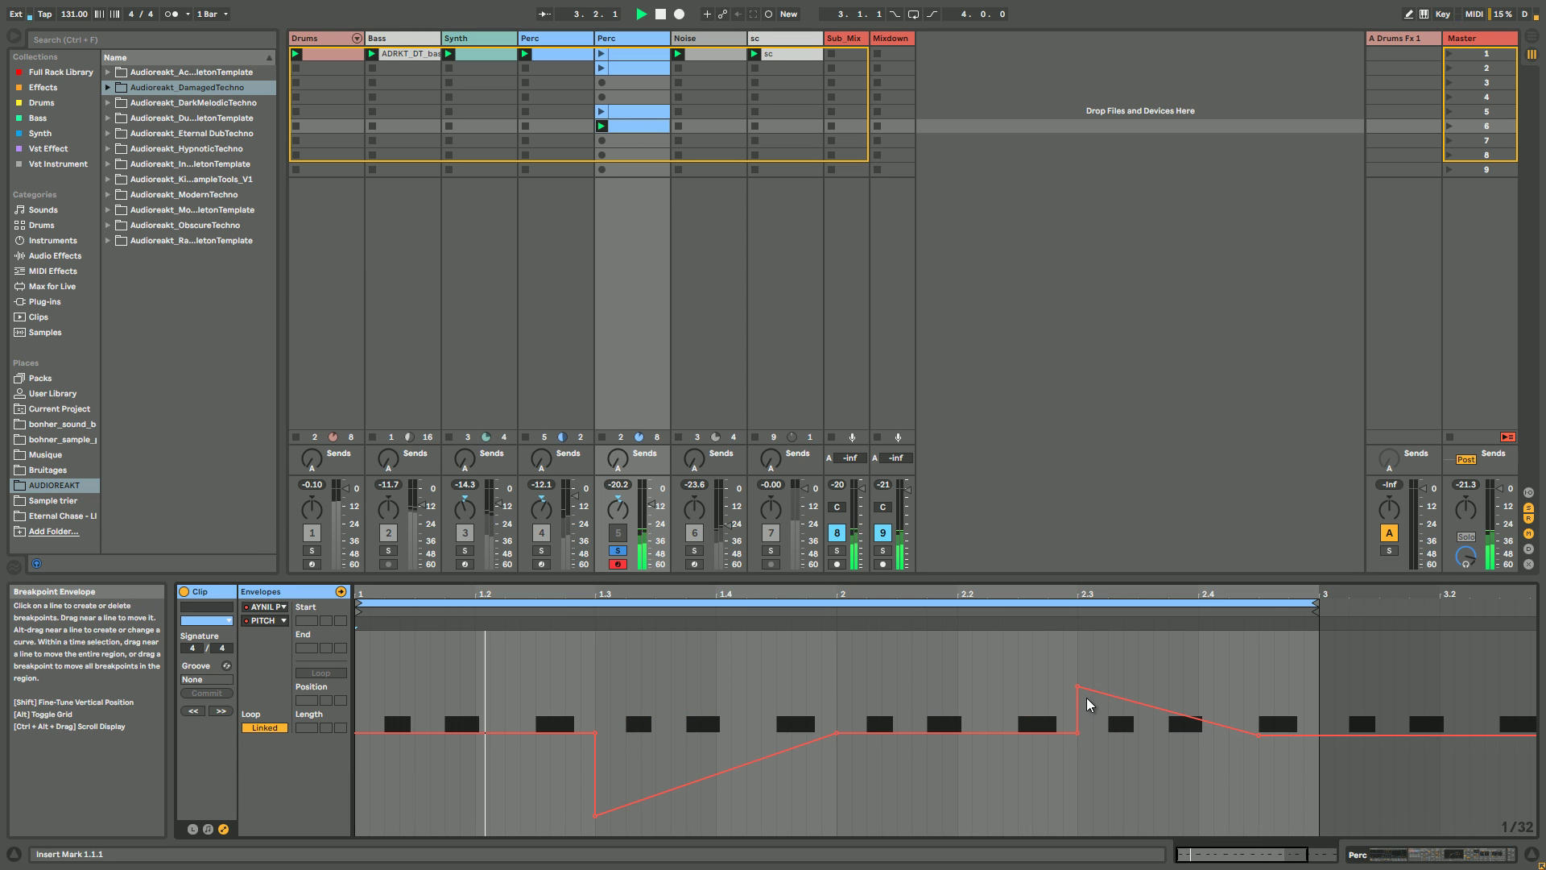
{"action": "mouse_move", "coordinate": [1077, 690]}
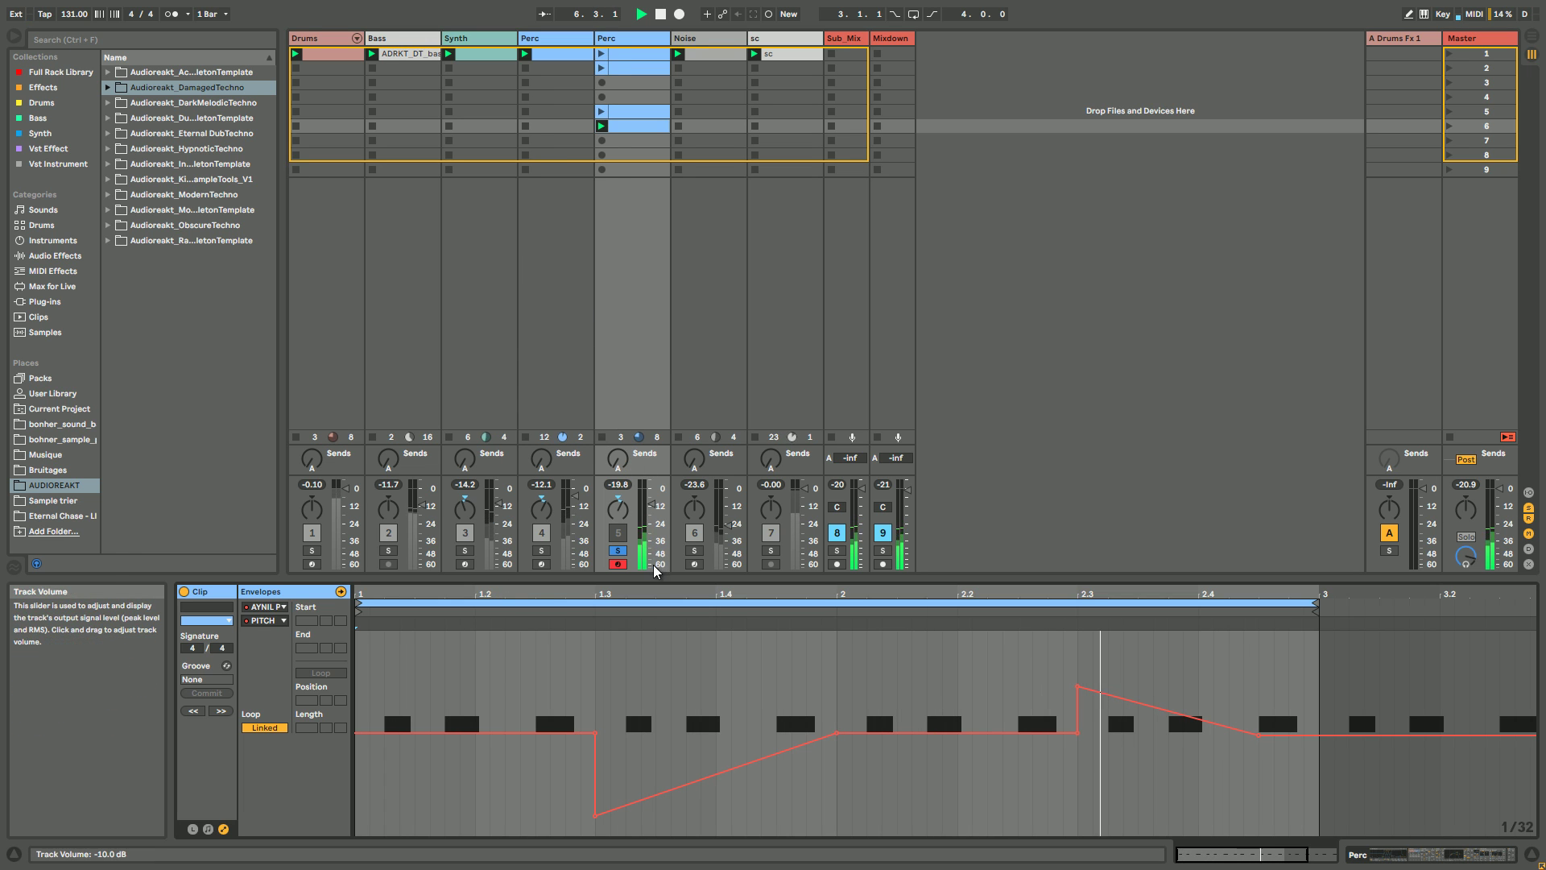
Step: Hear the sixth-slot Perc clip in the mix without the Synth and first Perc tracks, and launch the second-slot clip for comparison
{"action": "left_click", "coordinate": [542, 533]}
{"action": "left_click", "coordinate": [543, 534]}
{"action": "left_click", "coordinate": [465, 533]}
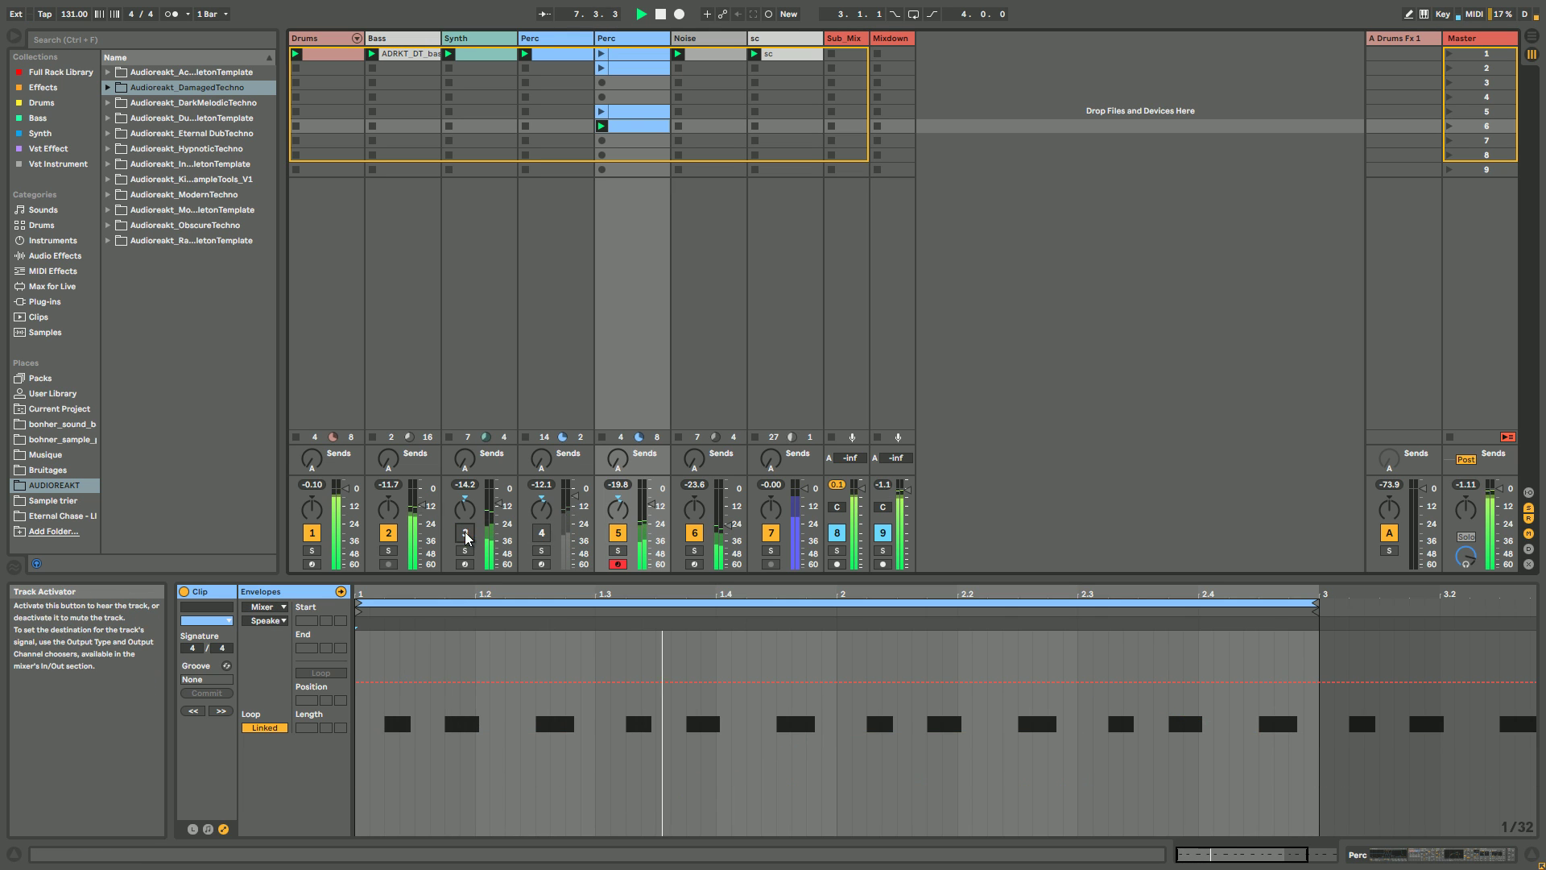
{"action": "left_click", "coordinate": [603, 69]}
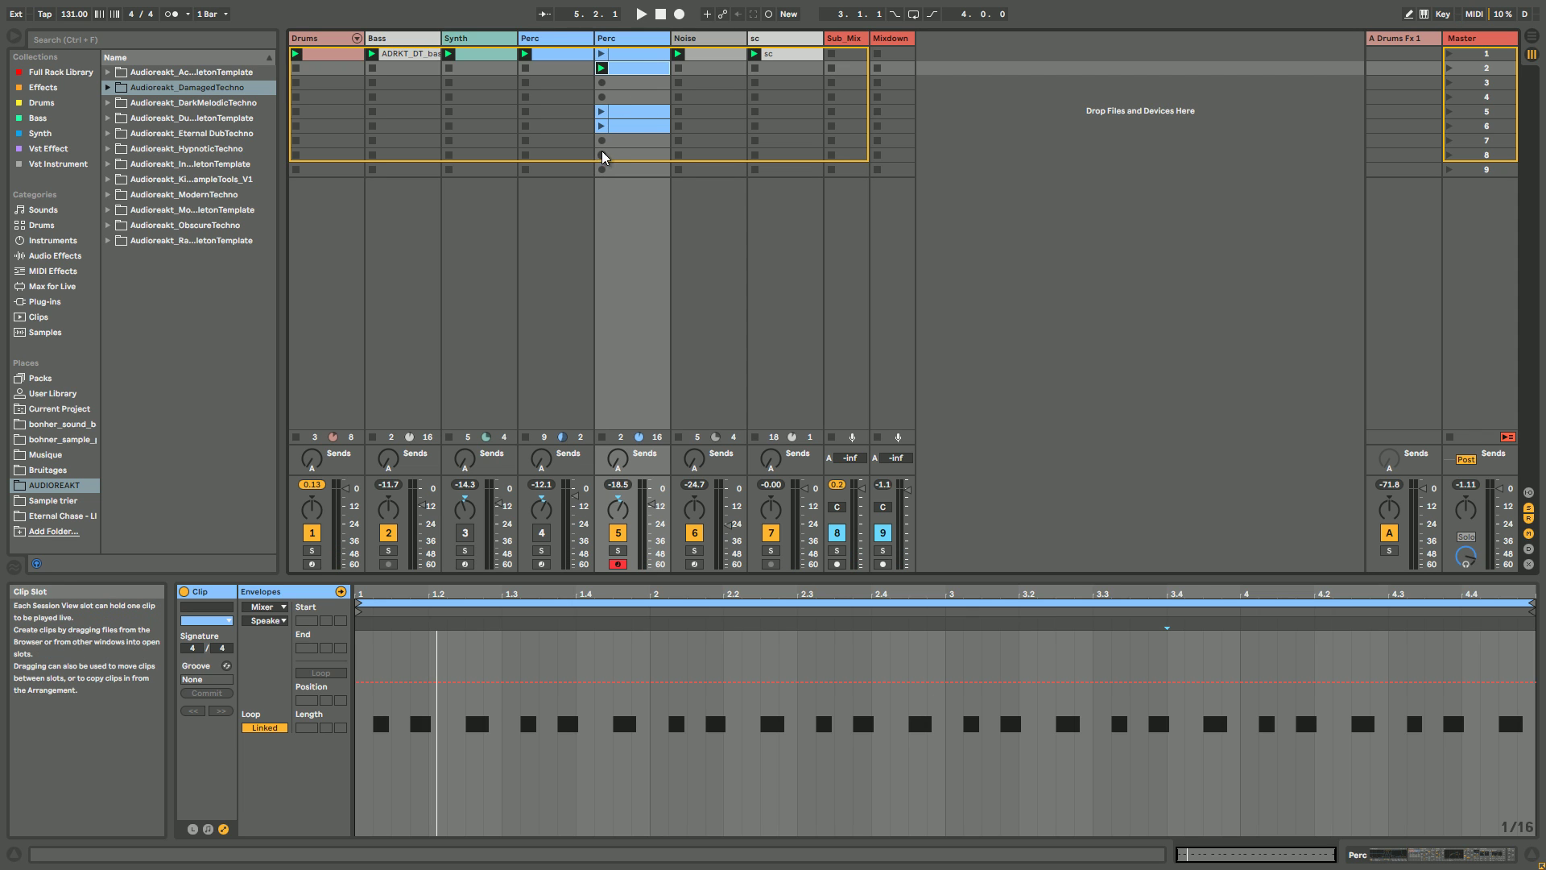
Step: Solo the second Perc track and audition its sixth-slot clip against its second-slot clip
{"action": "left_click", "coordinate": [602, 126]}
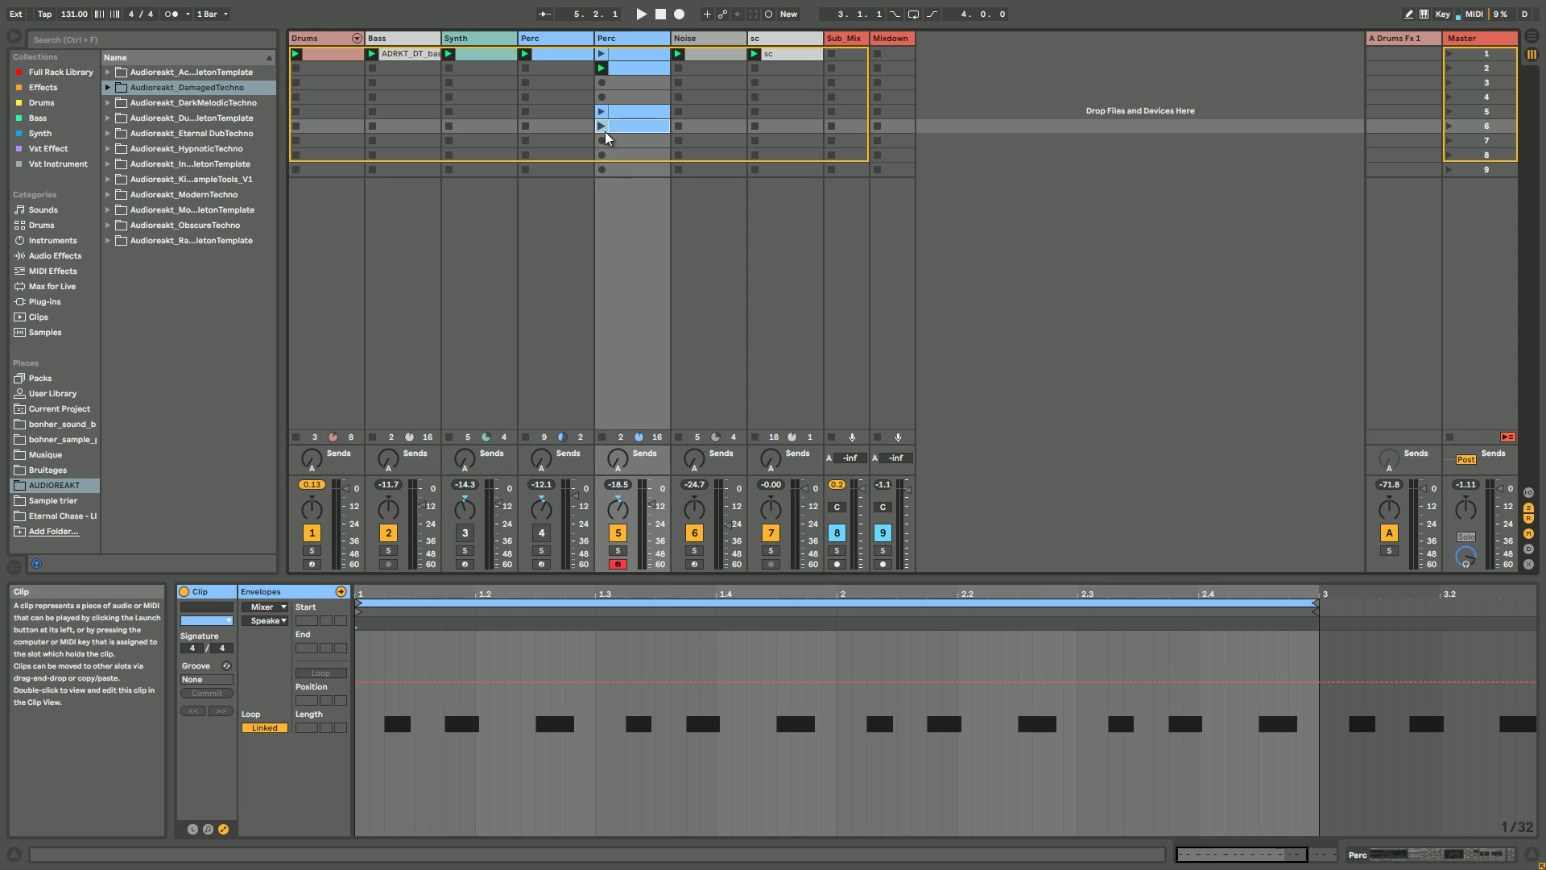
{"action": "left_click", "coordinate": [618, 551]}
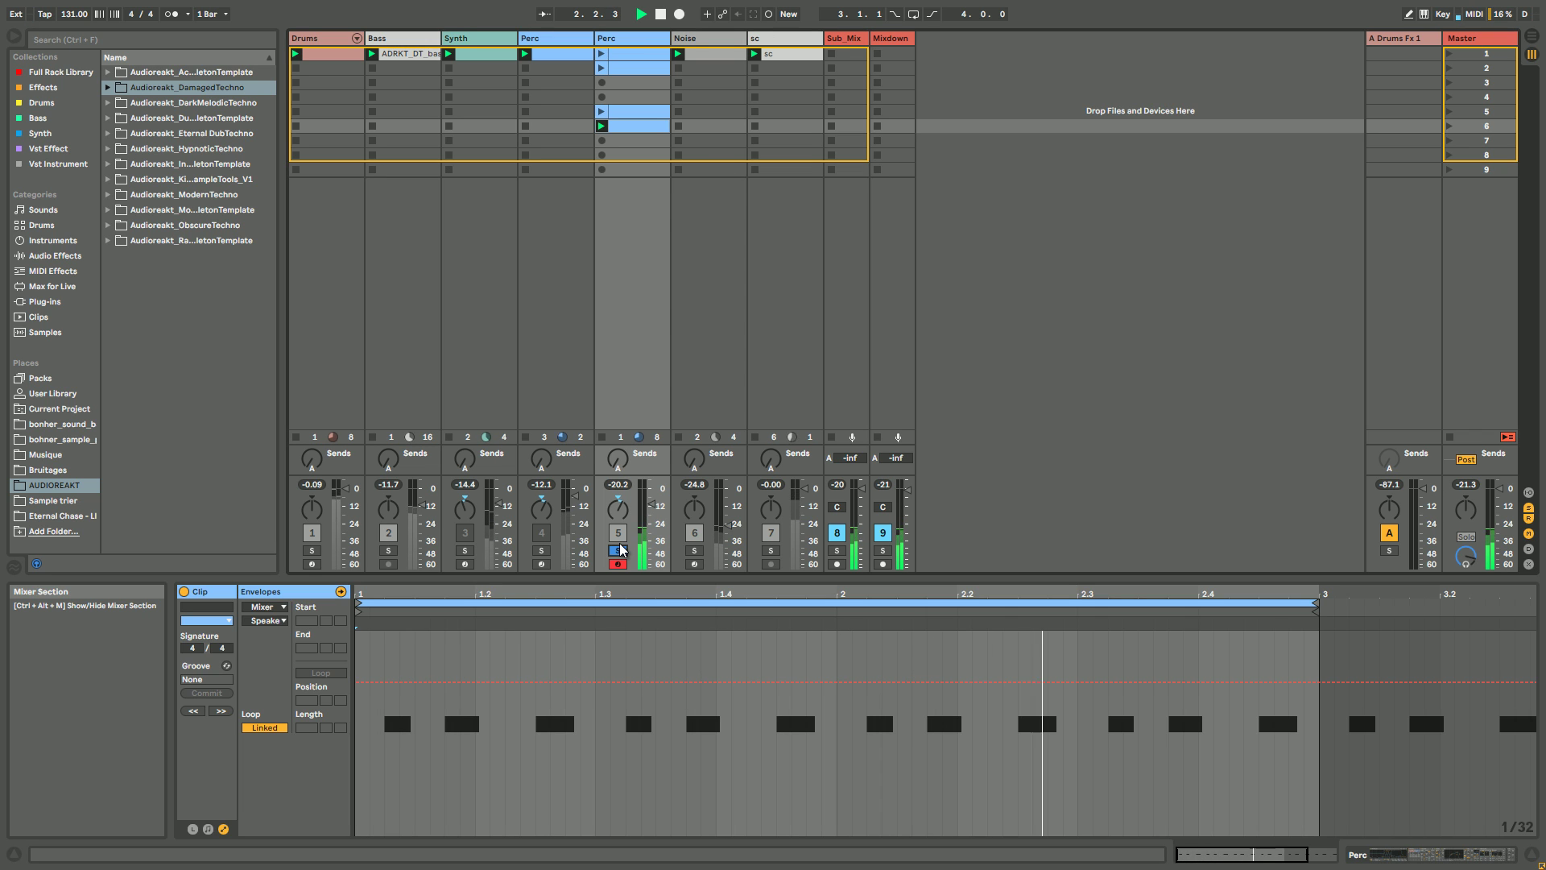
{"action": "left_click", "coordinate": [601, 68]}
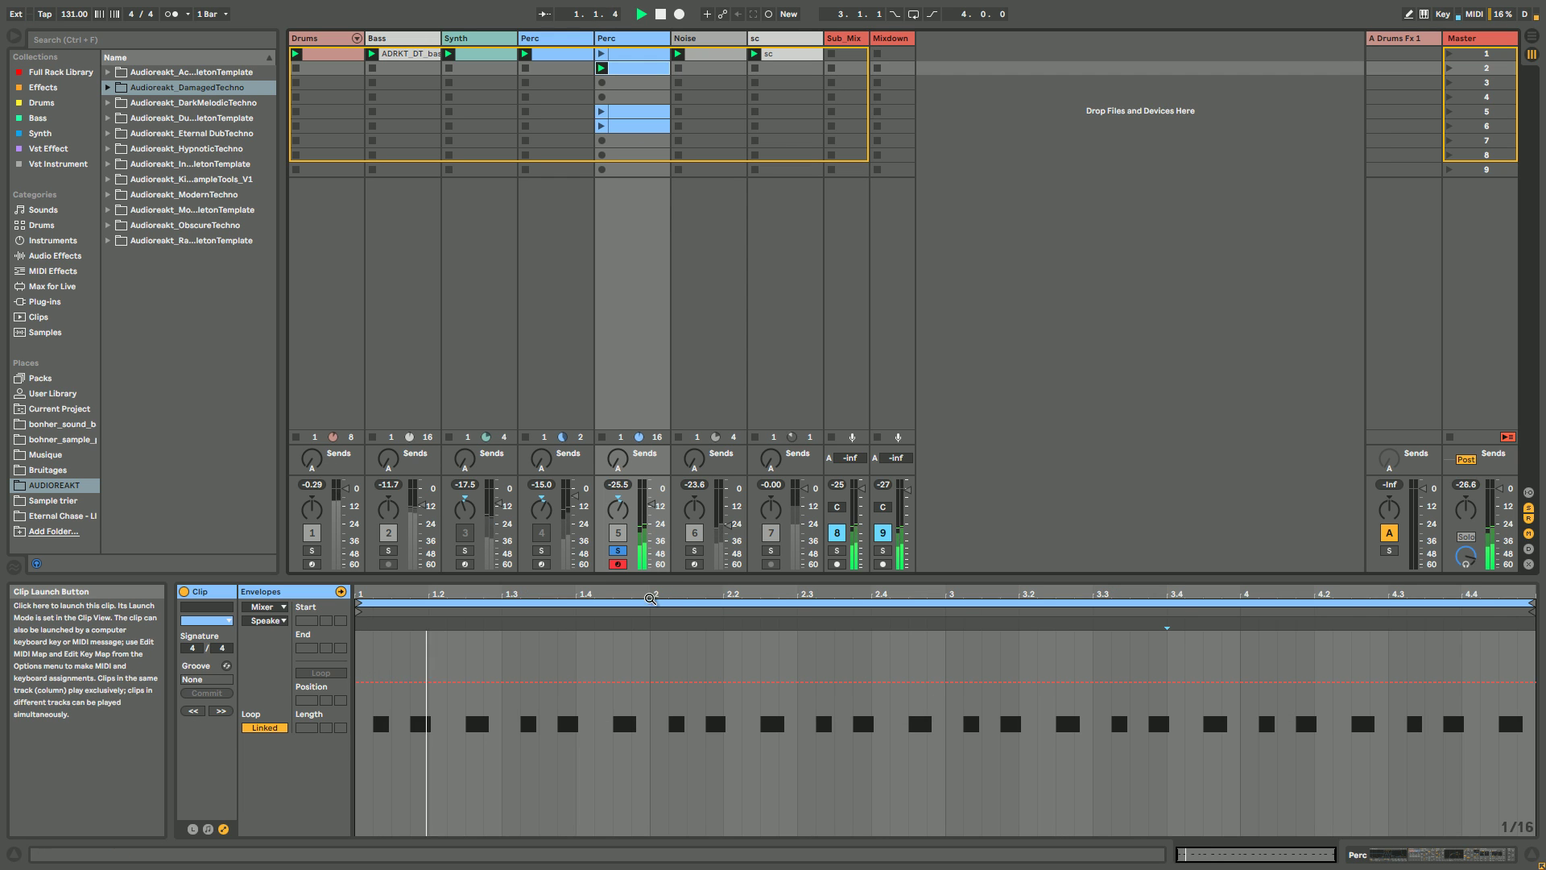
Step: Unsolo the second Perc track, mute it together with the Synth track, and activate the first Perc track in the playing mix
{"action": "left_click", "coordinate": [618, 550]}
{"action": "left_click", "coordinate": [464, 533]}
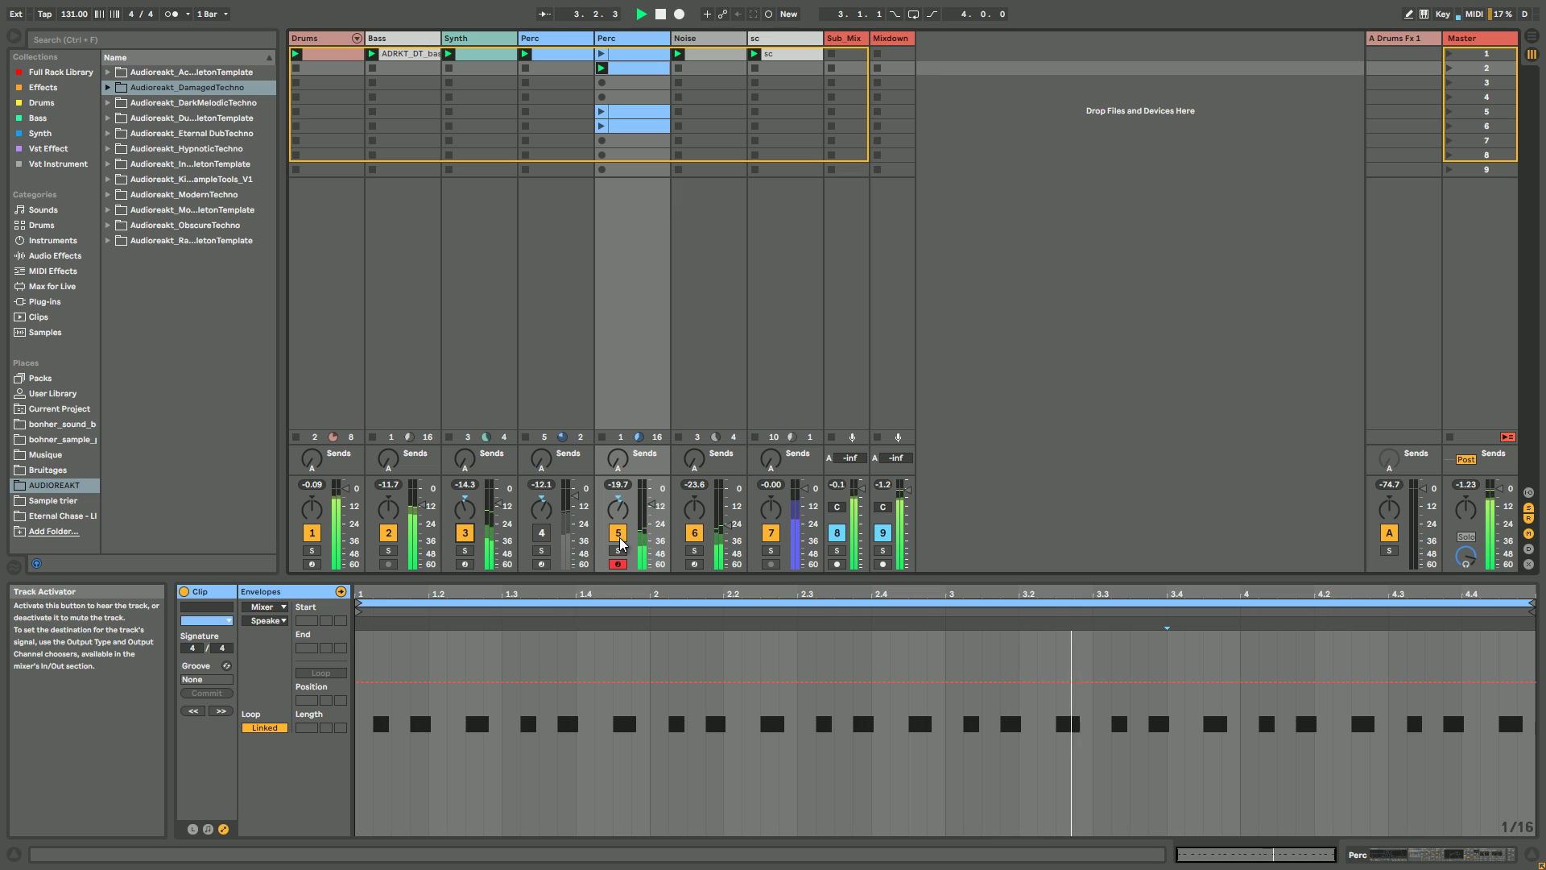
{"action": "left_click", "coordinate": [543, 535]}
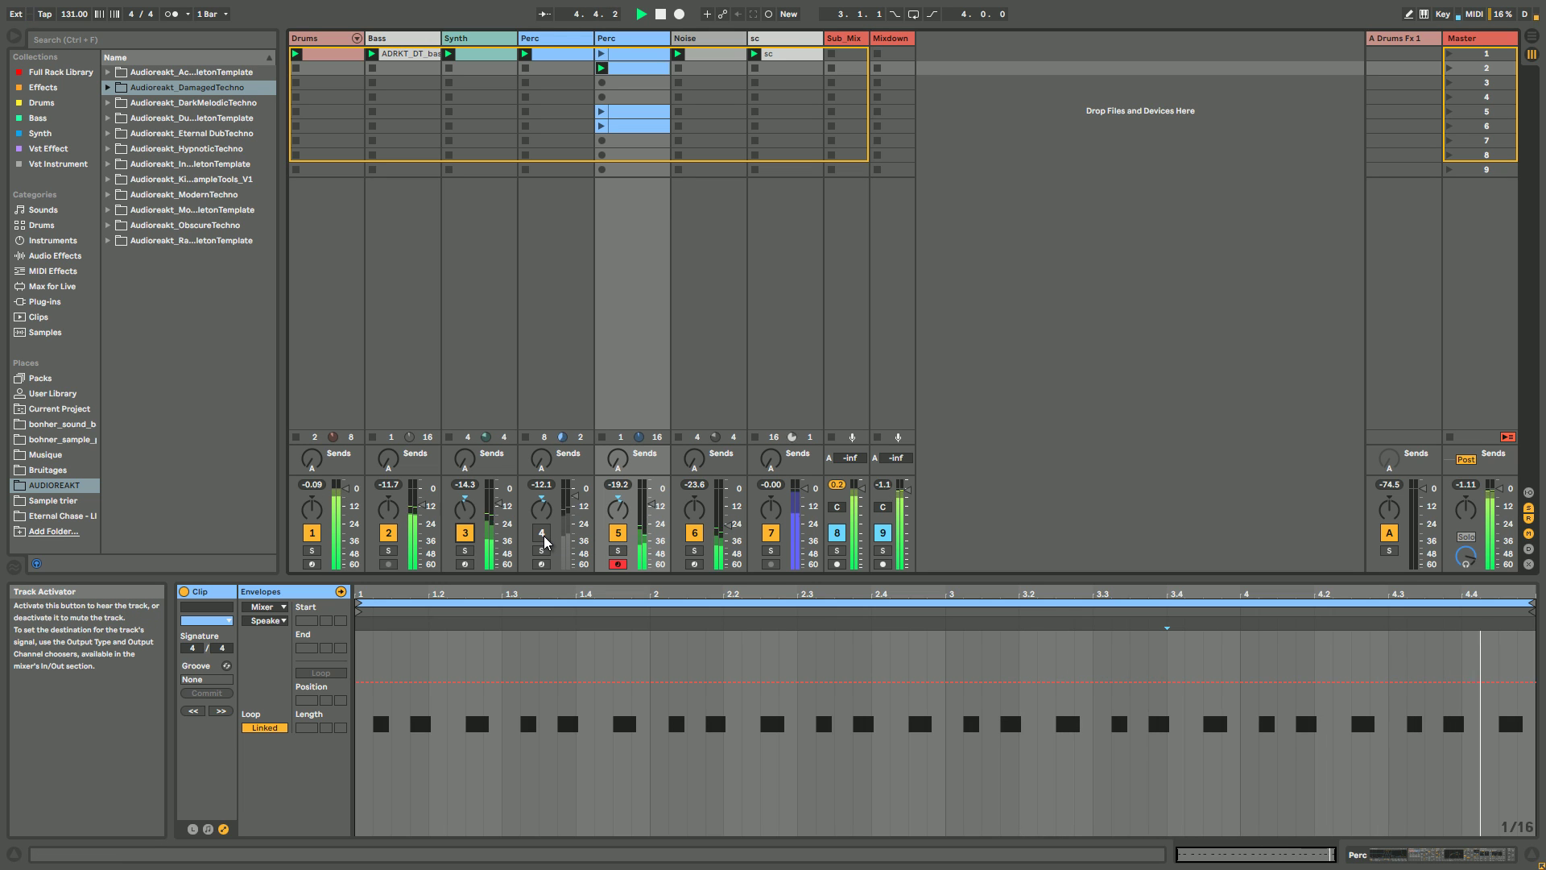
{"action": "left_click", "coordinate": [617, 535]}
{"action": "left_click", "coordinate": [465, 532]}
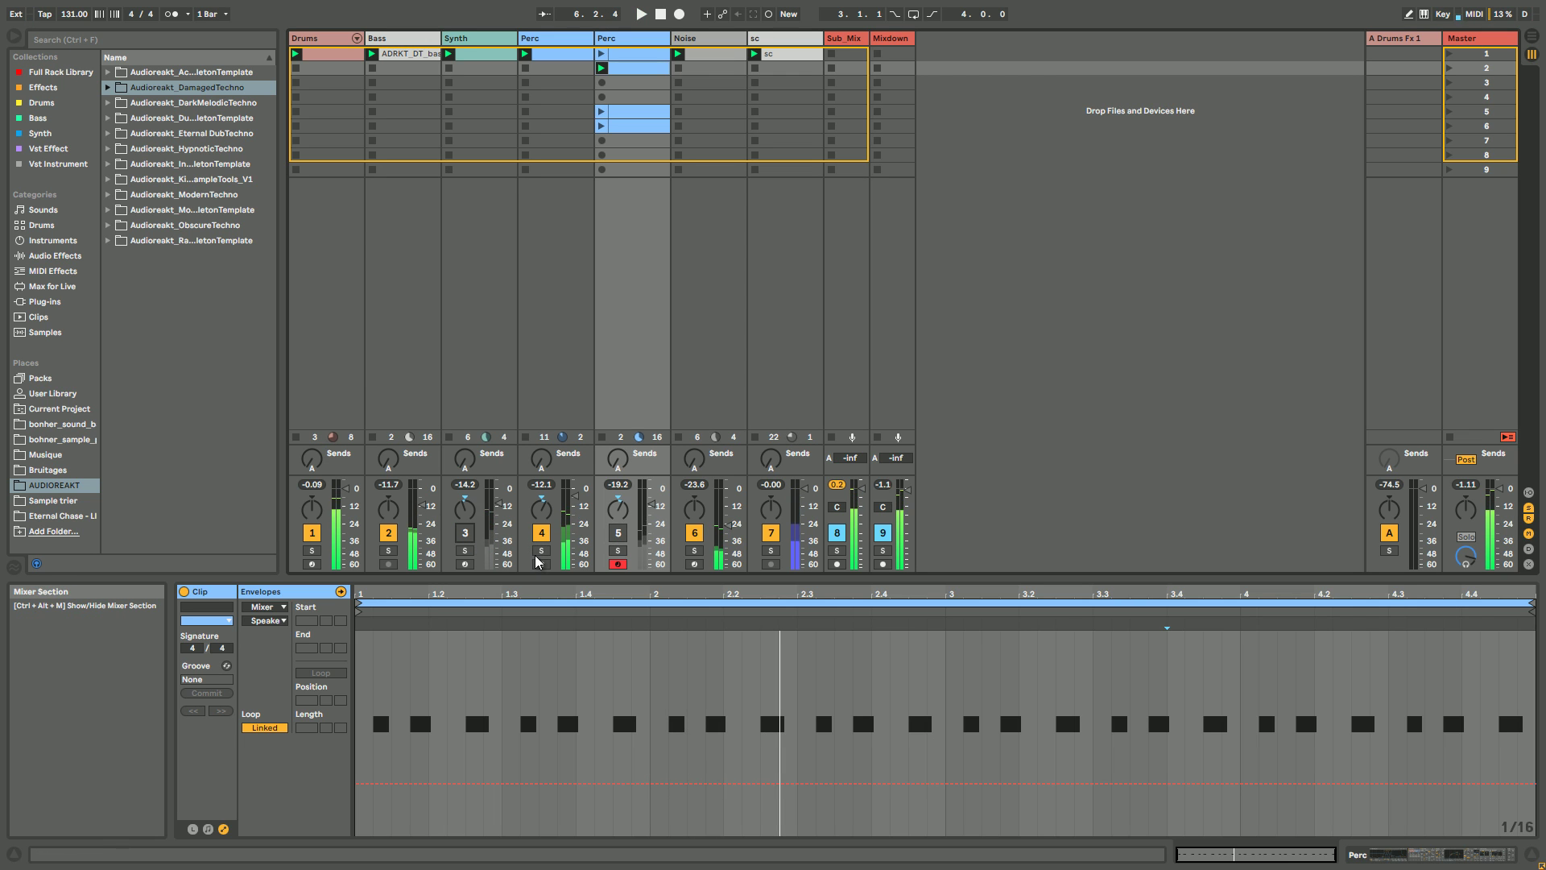
{"action": "key", "text": "space"}
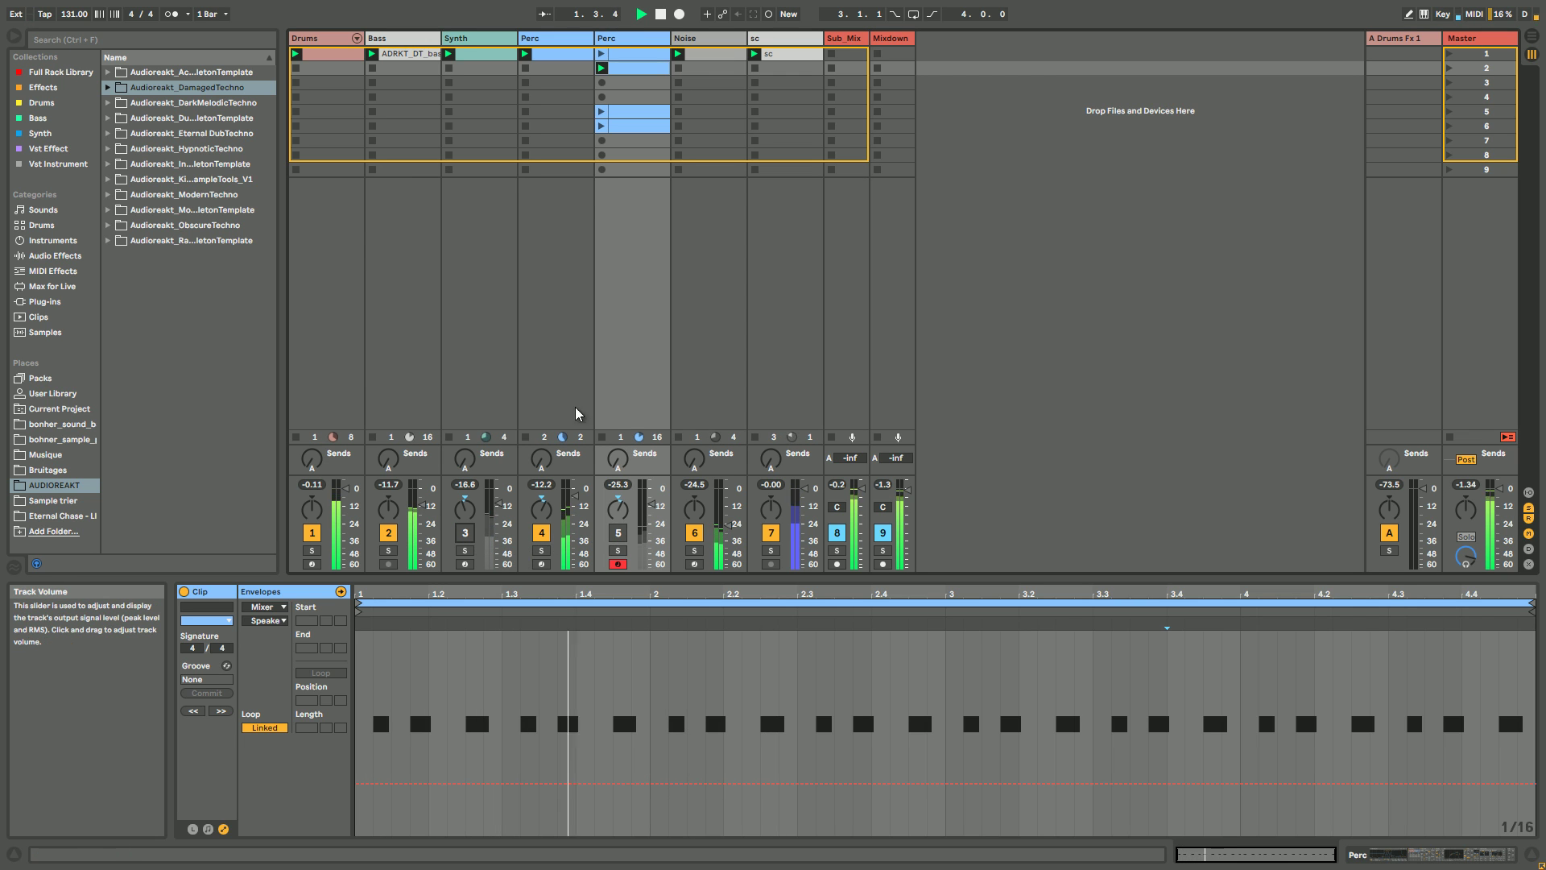
Step: Review the first Perc track's device chain and open its first-slot clip
{"action": "left_click", "coordinate": [563, 54]}
{"action": "double_click", "coordinate": [563, 39]}
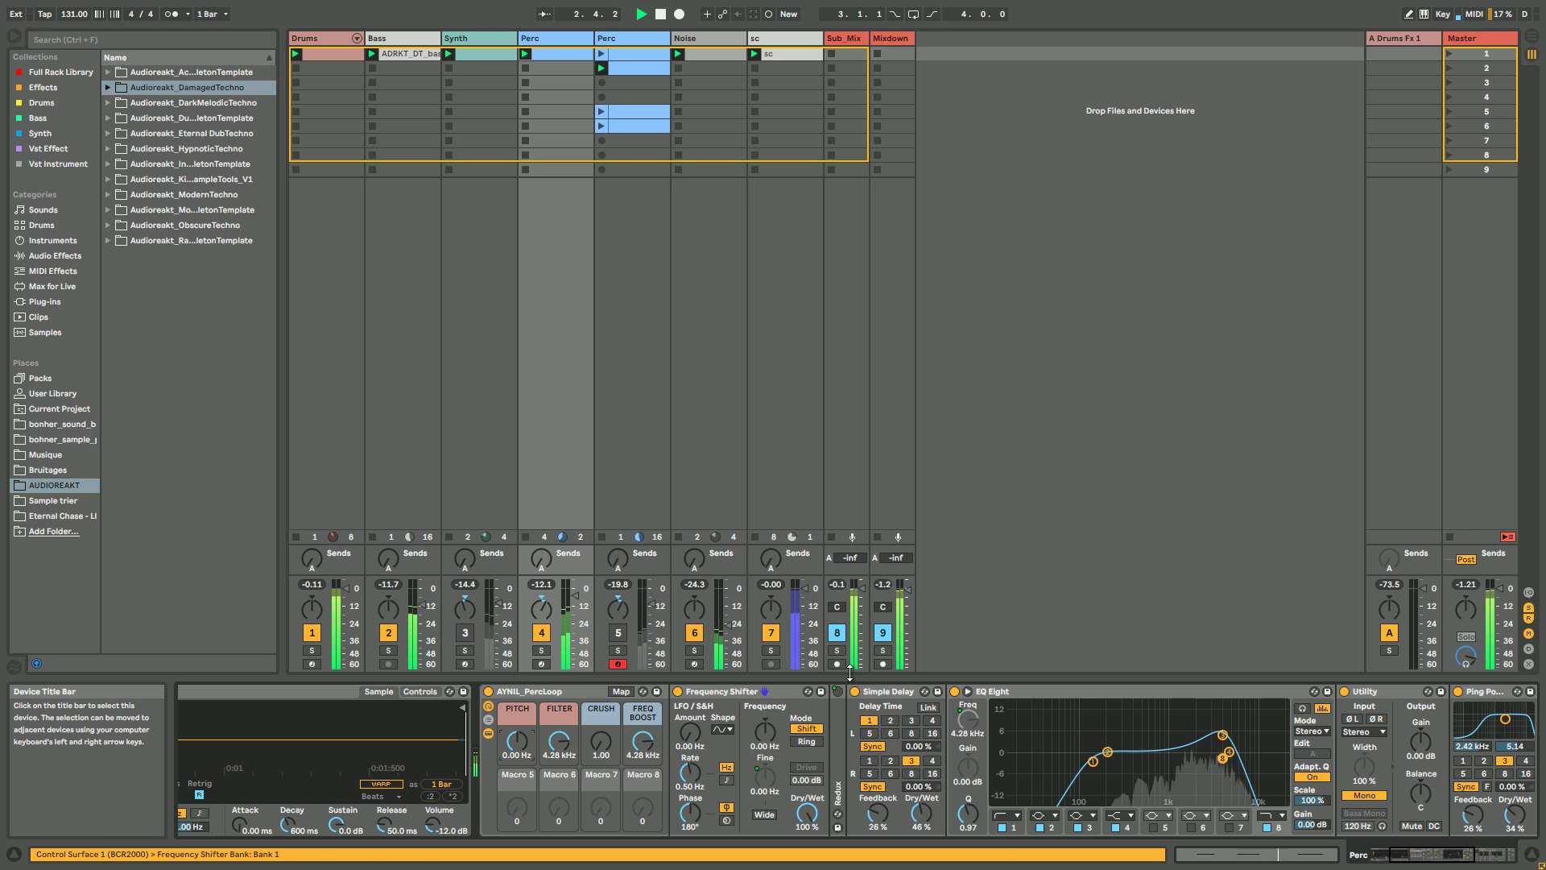
{"action": "left_click_drag", "start_coordinate": [603, 761], "coordinate": [605, 773]}
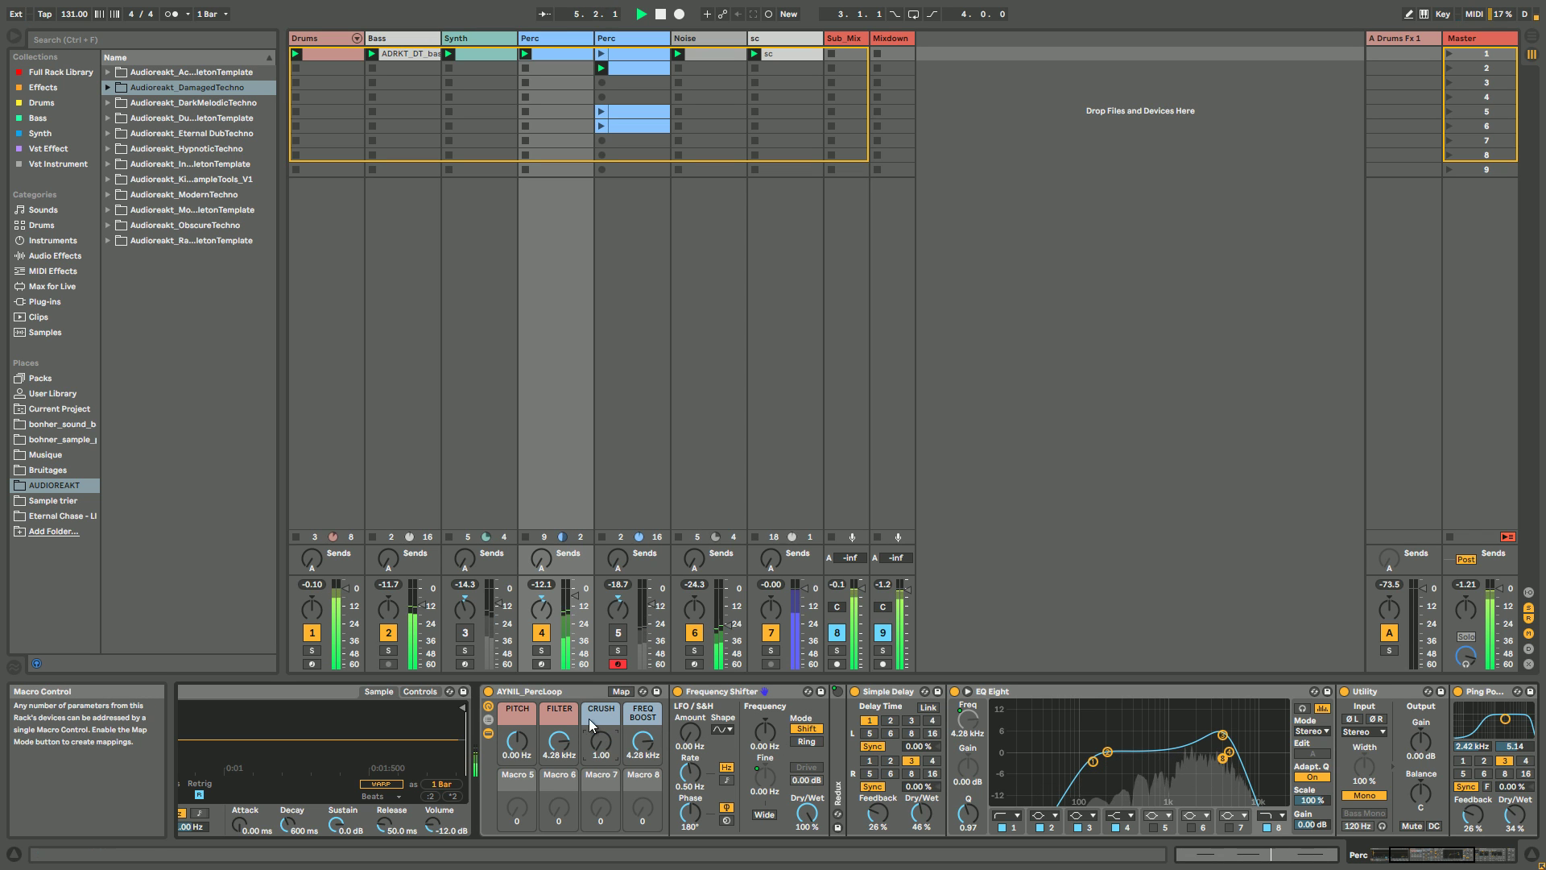
{"action": "double_click", "coordinate": [586, 53]}
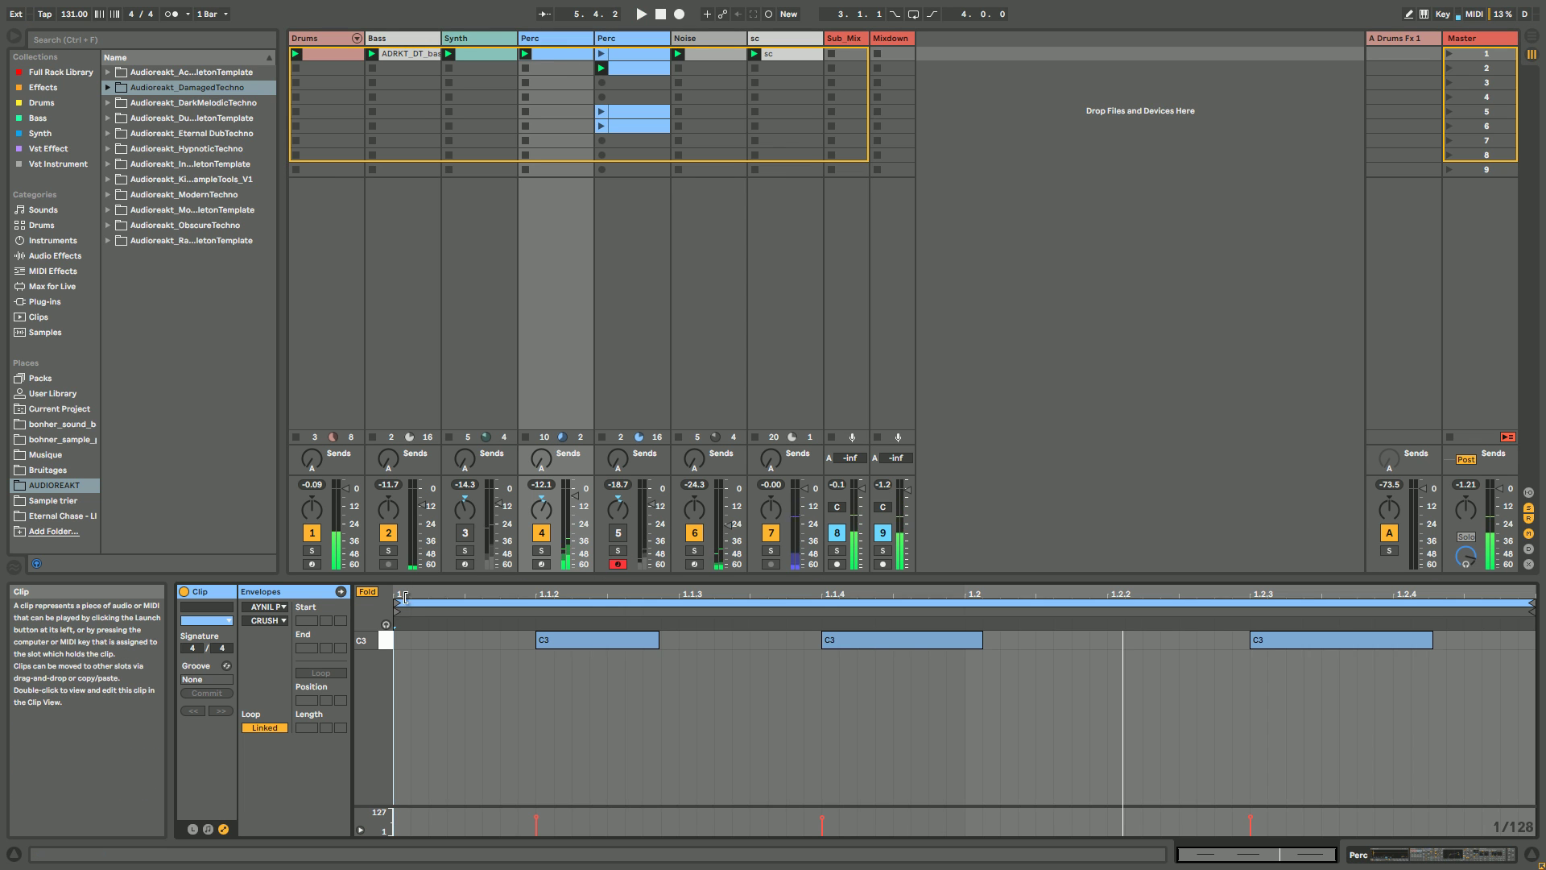
Step: Duplicate the clip's loop repeatedly until it is four bars long
{"action": "left_click", "coordinate": [208, 829]}
{"action": "left_click", "coordinate": [270, 662]}
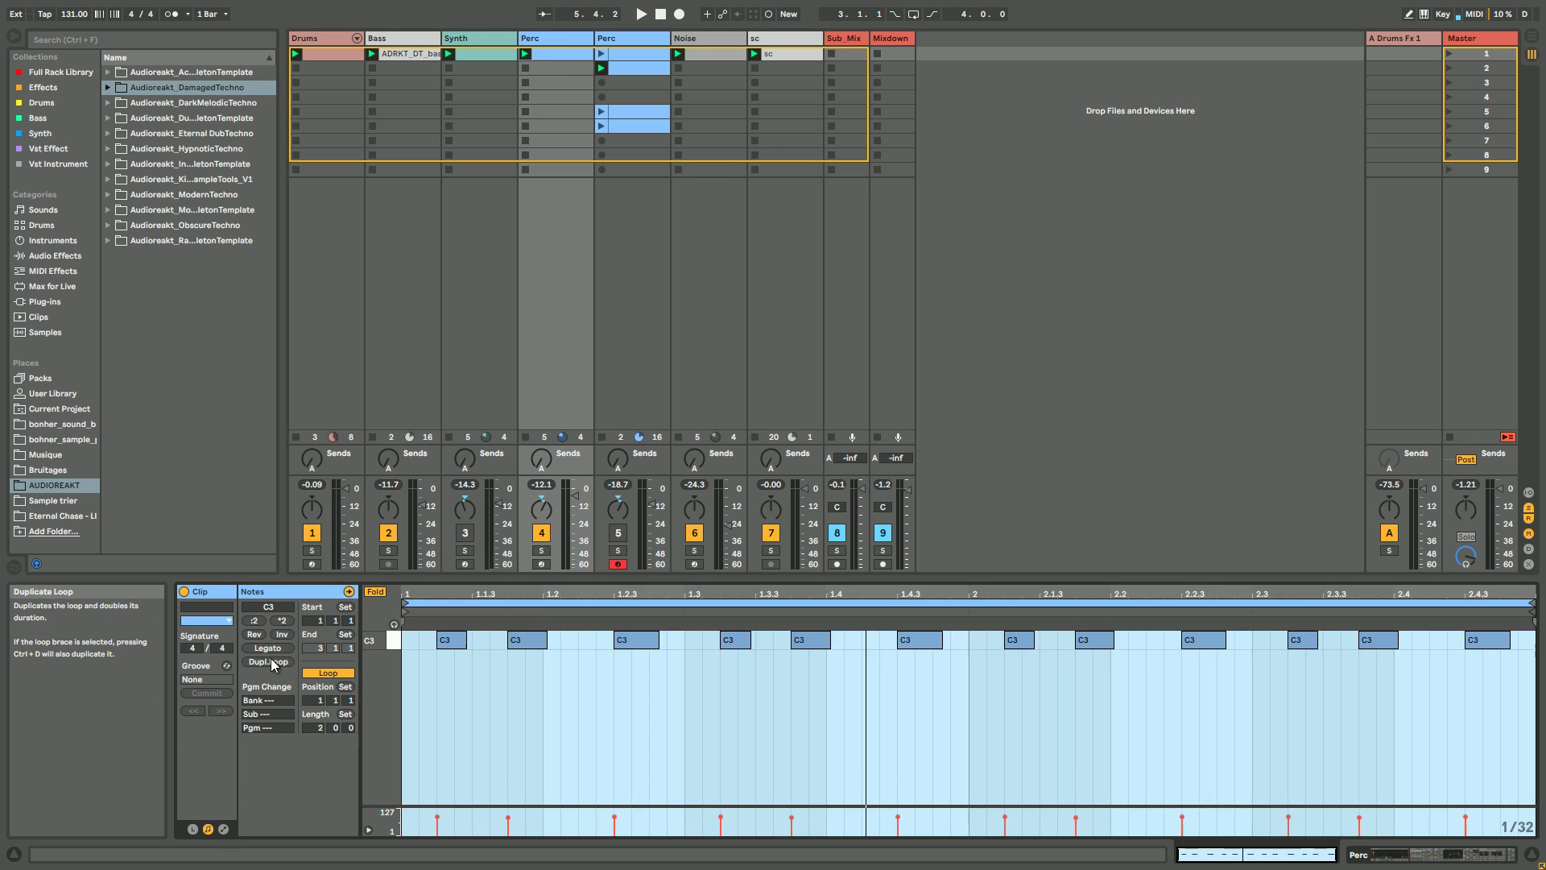
{"action": "left_click", "coordinate": [272, 662]}
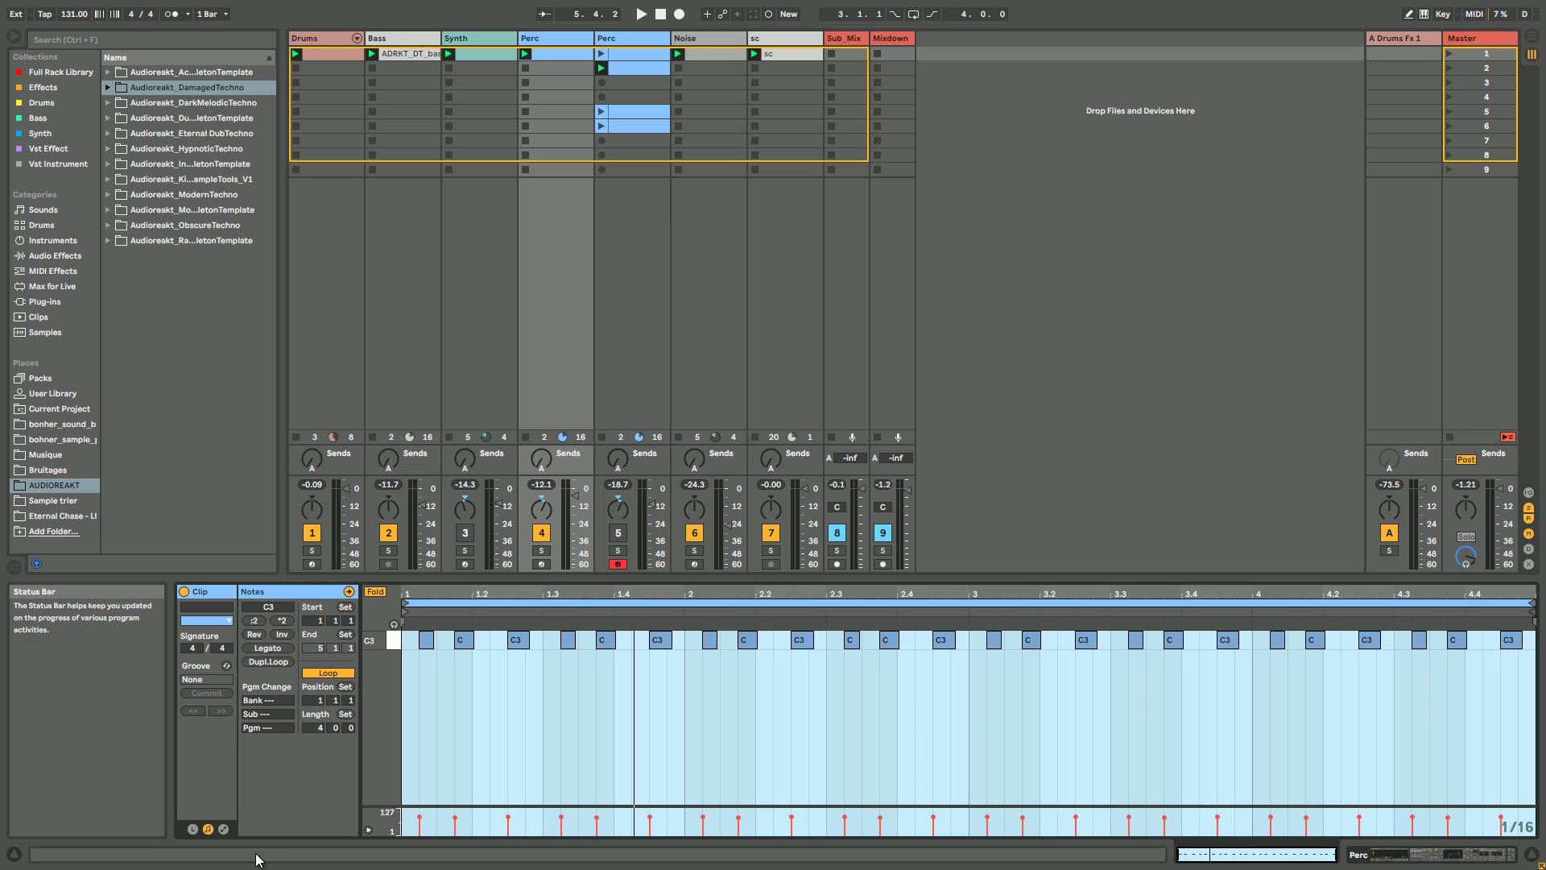
Step: Shape the clip's CRUSH envelope to rise from 4.3 to a near-maximum peak just before 4.4 and fall back by the clip's end
{"action": "left_click", "coordinate": [223, 828]}
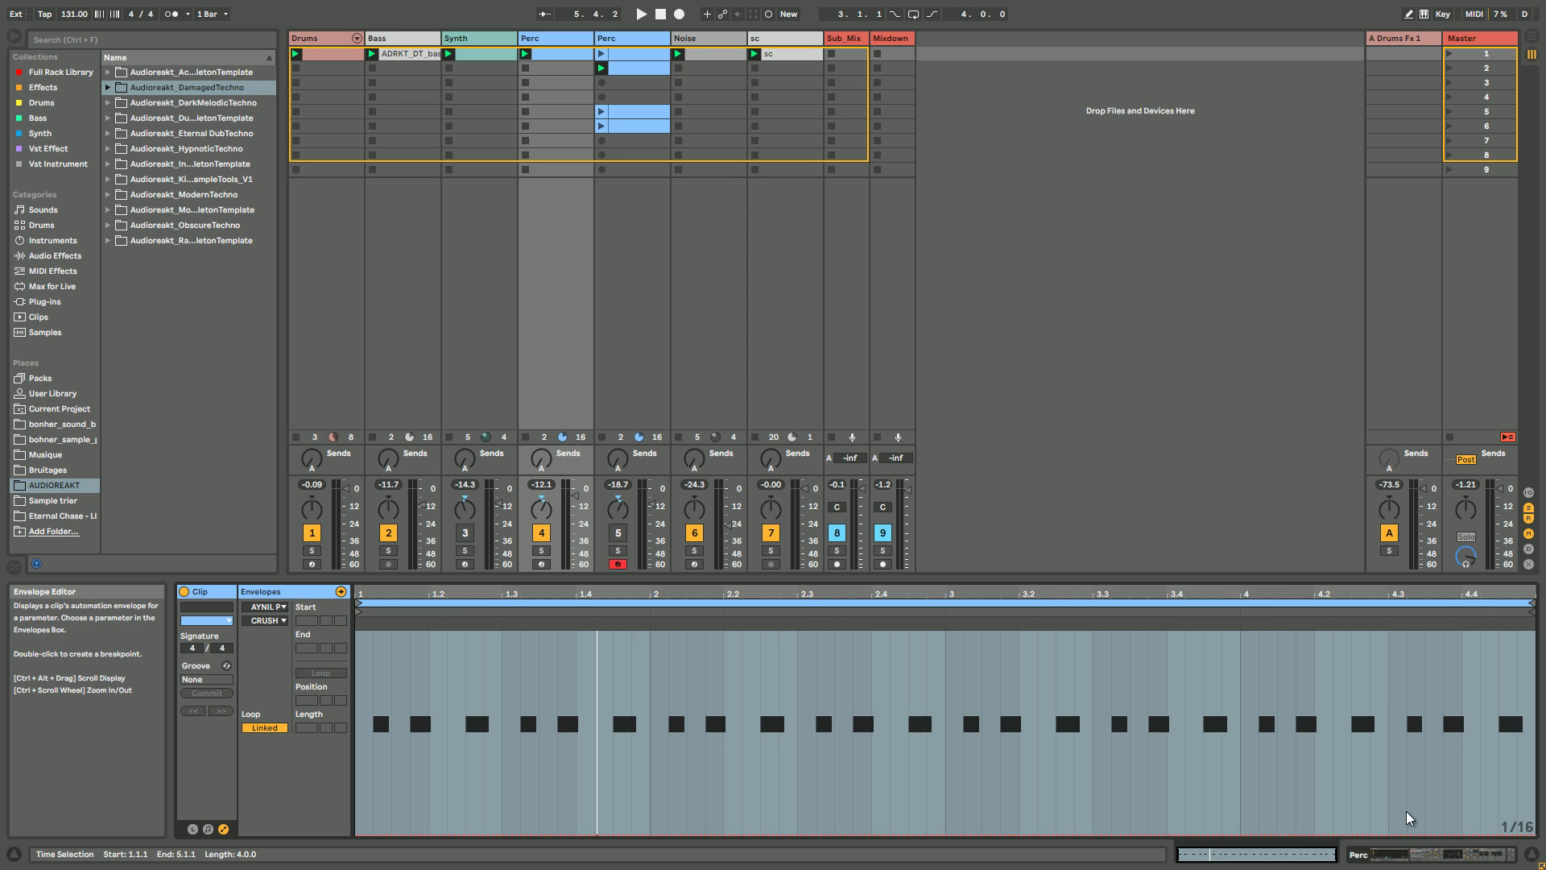
{"action": "left_click", "coordinate": [1387, 833]}
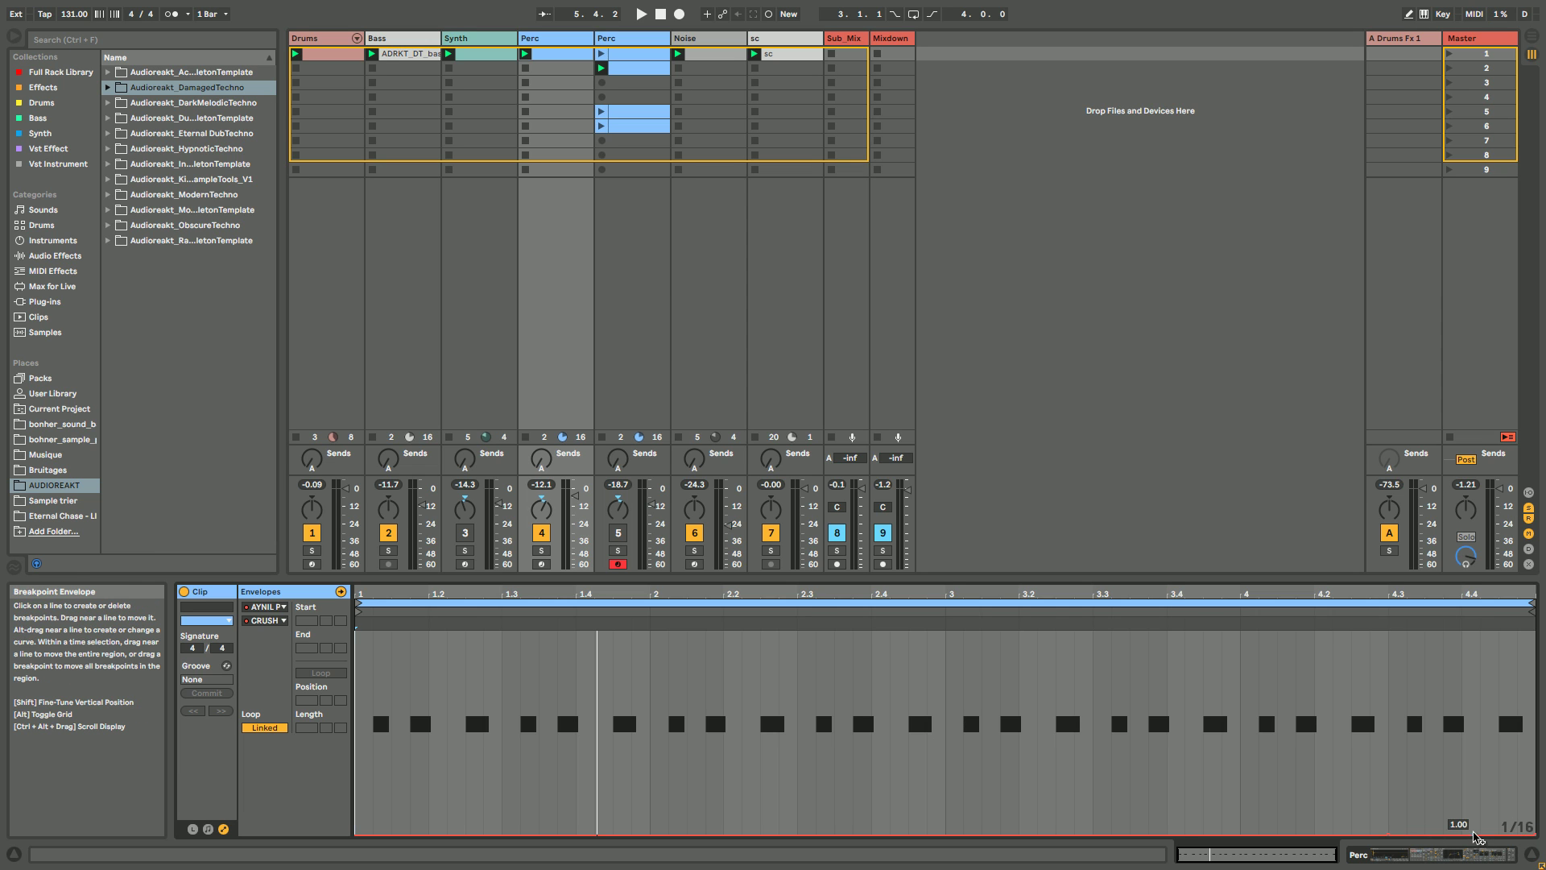
{"action": "left_click_drag", "start_coordinate": [1405, 833], "coordinate": [1445, 644]}
{"action": "key", "text": "space"}
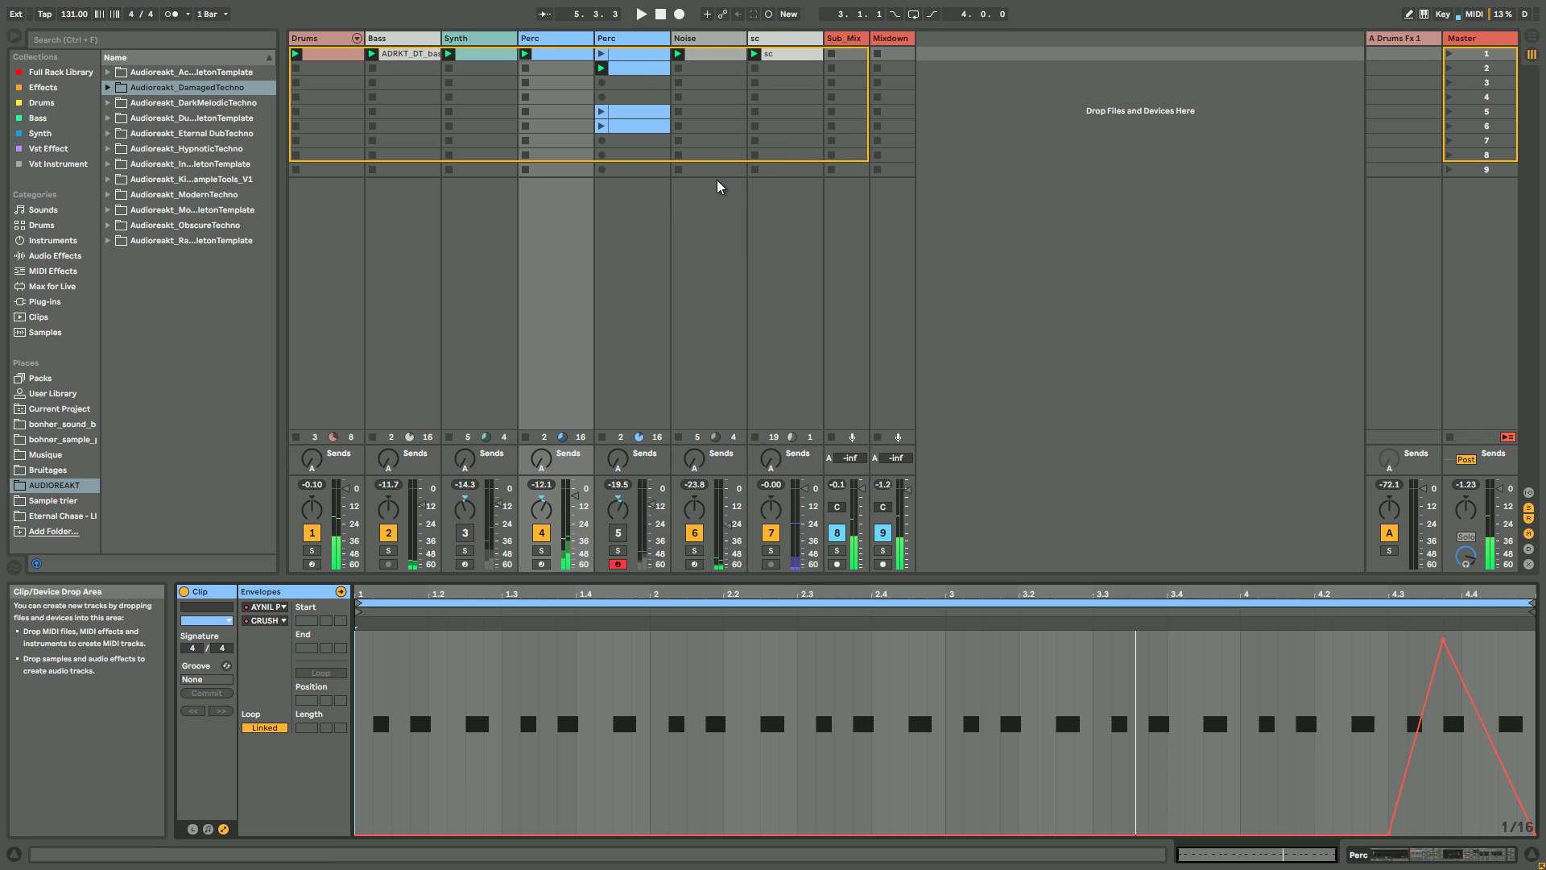
Step: Show the first Perc track's devices, hide the AYNIL_PercLoop rack's device chain and display the ADRKT_DT_prc_frede sampler's controls
{"action": "left_click", "coordinate": [542, 41]}
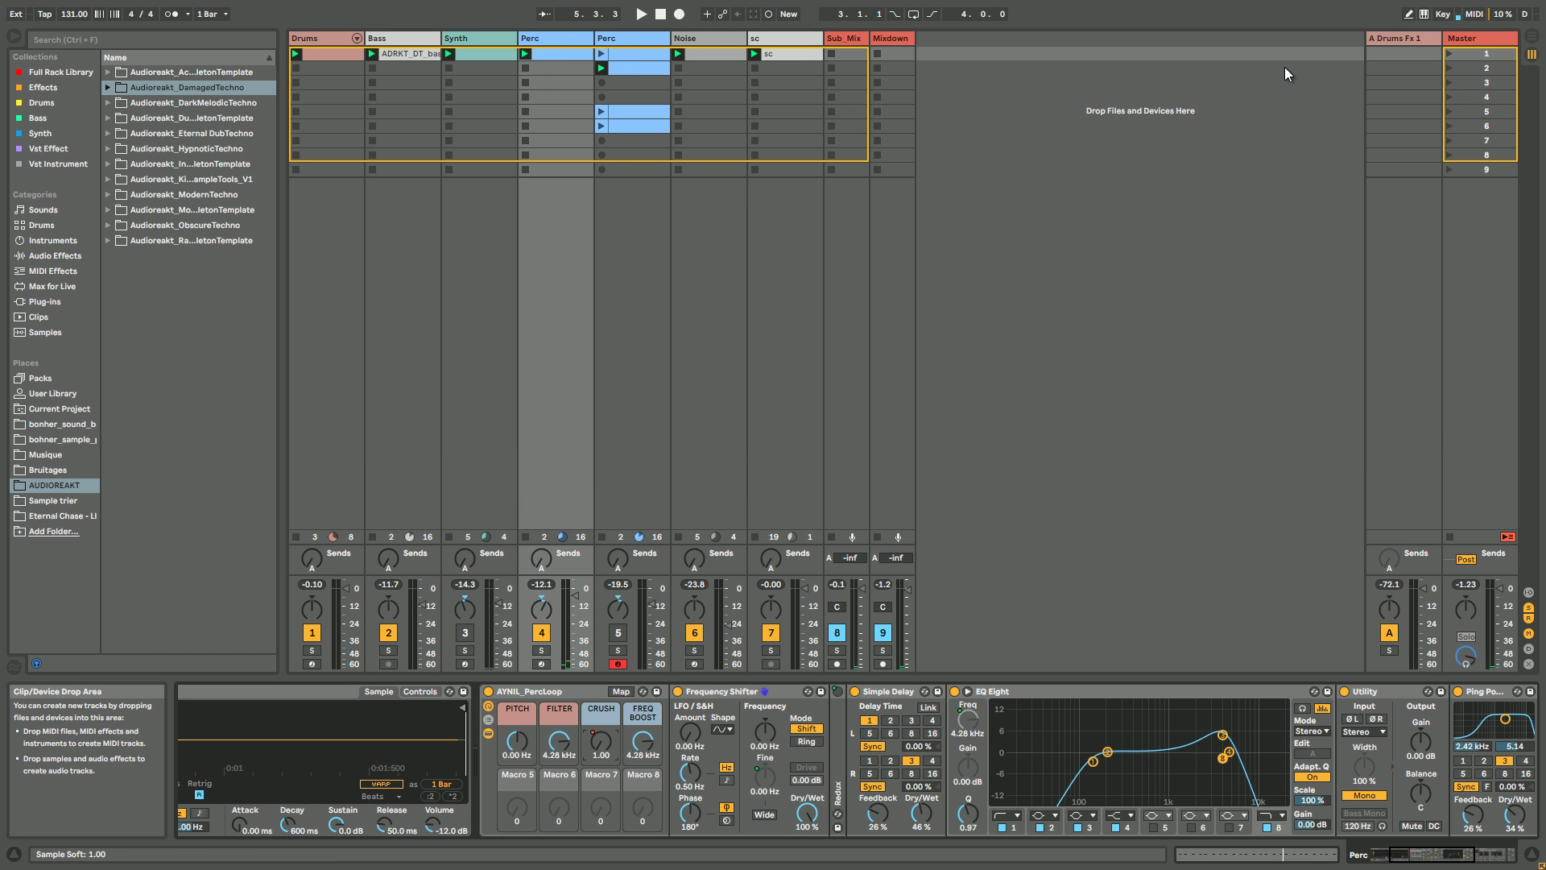
{"action": "left_click", "coordinate": [488, 734]}
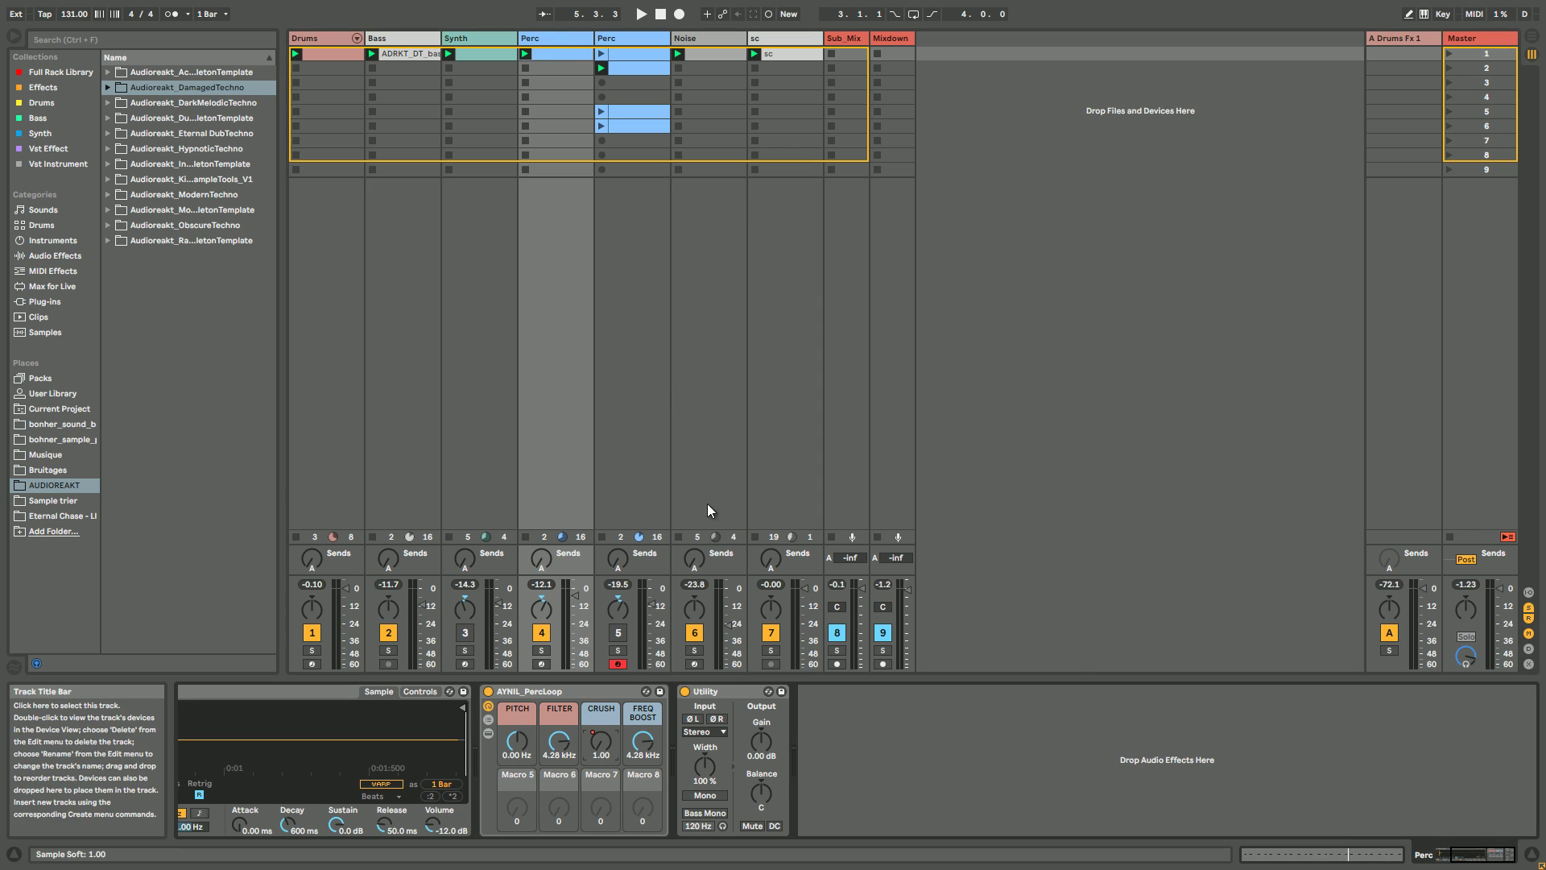
{"action": "scroll", "coordinate": [839, 721], "scroll_direction": "up", "scroll_amount": 3}
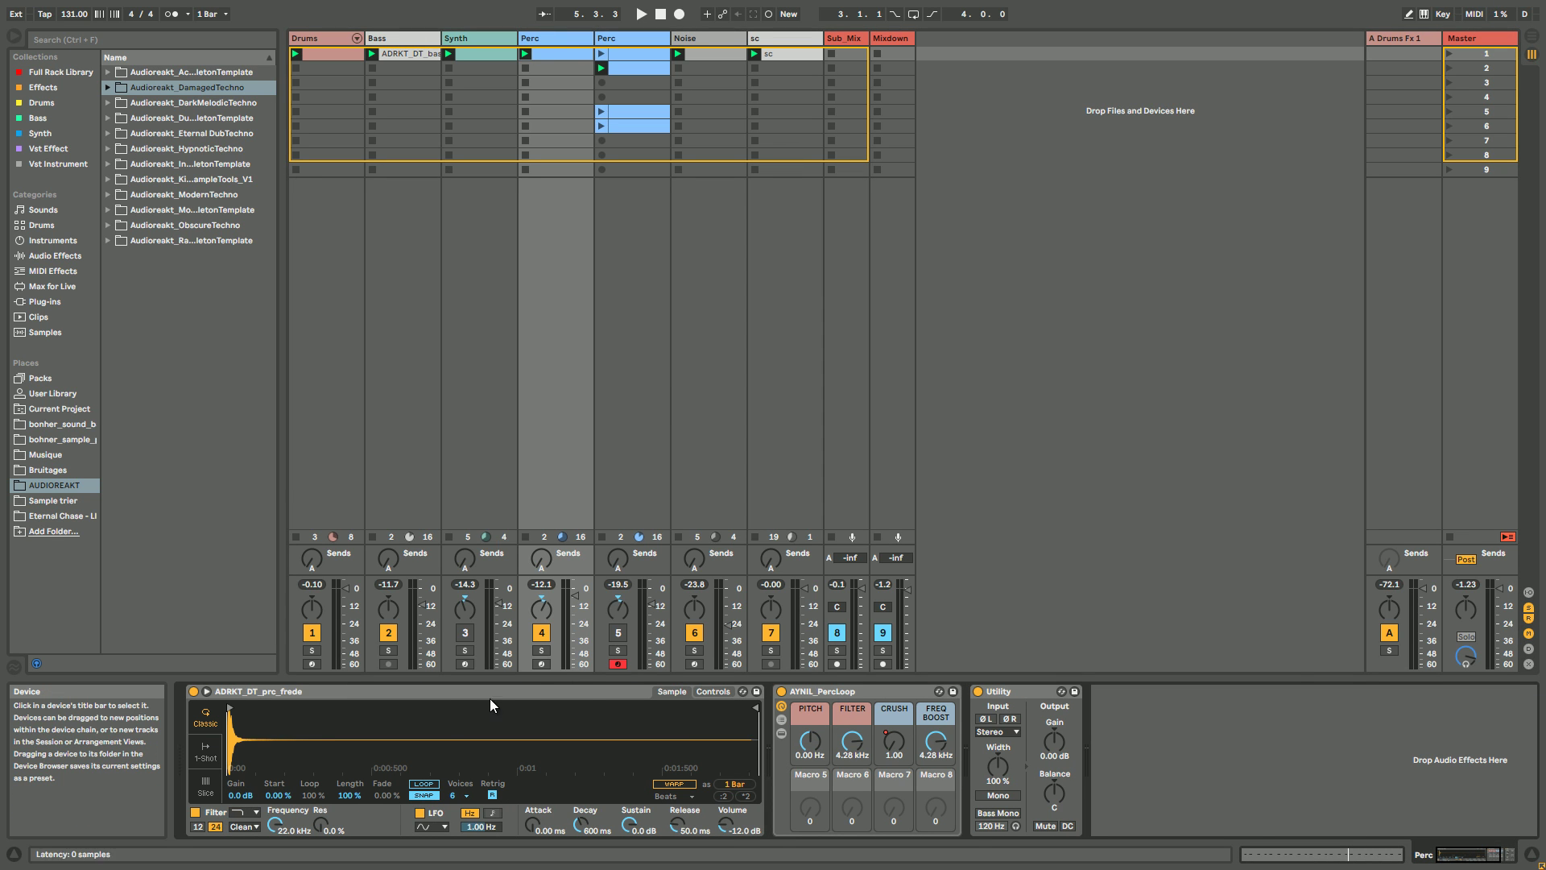
{"action": "left_click", "coordinate": [713, 692]}
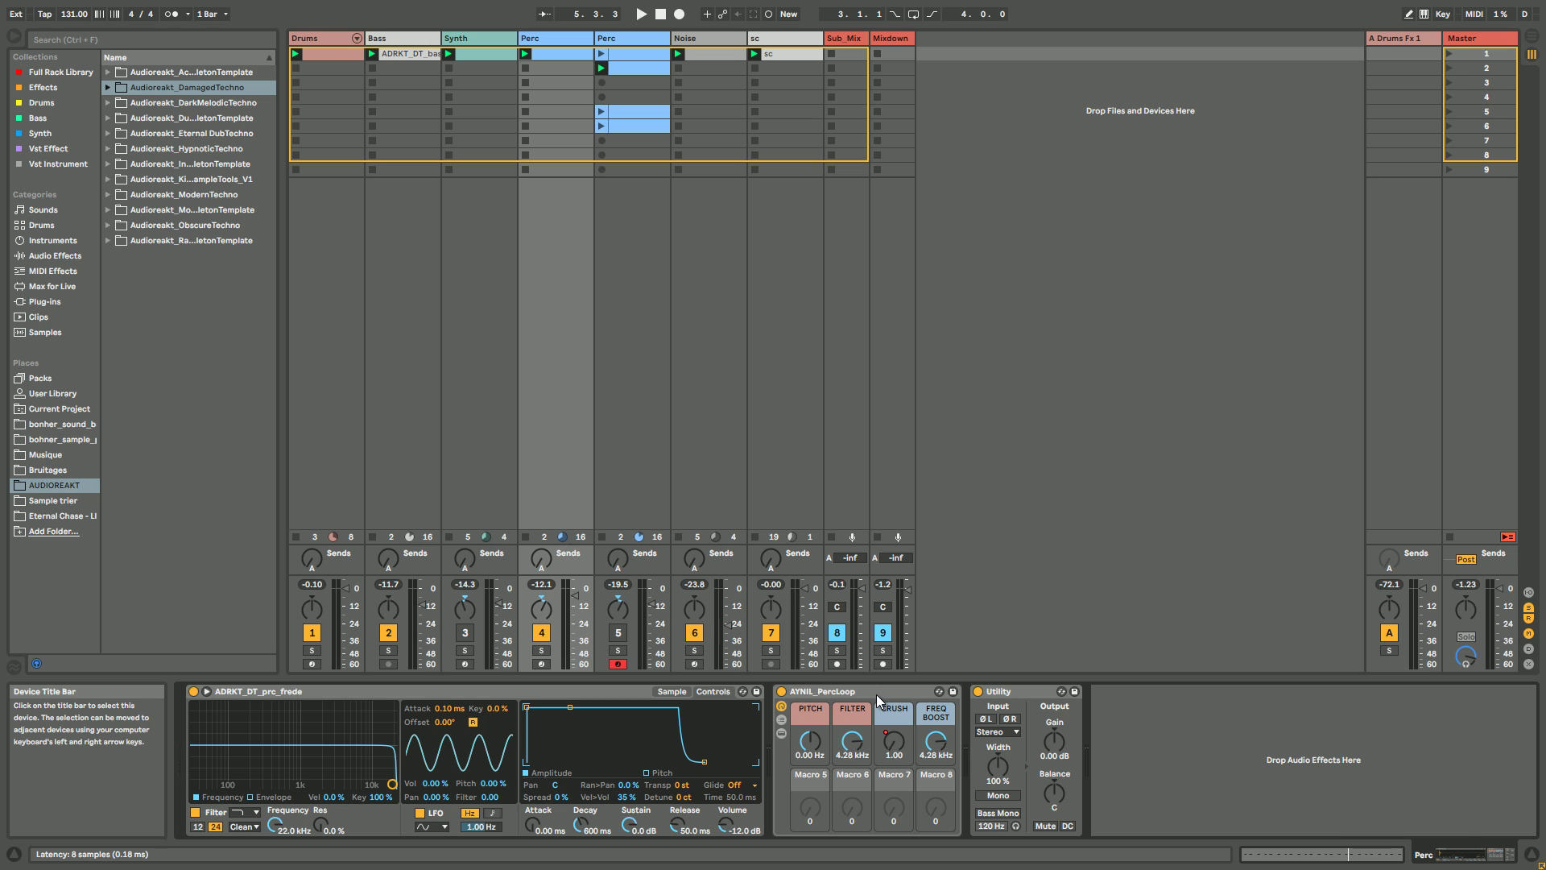
{"action": "left_click", "coordinate": [868, 694]}
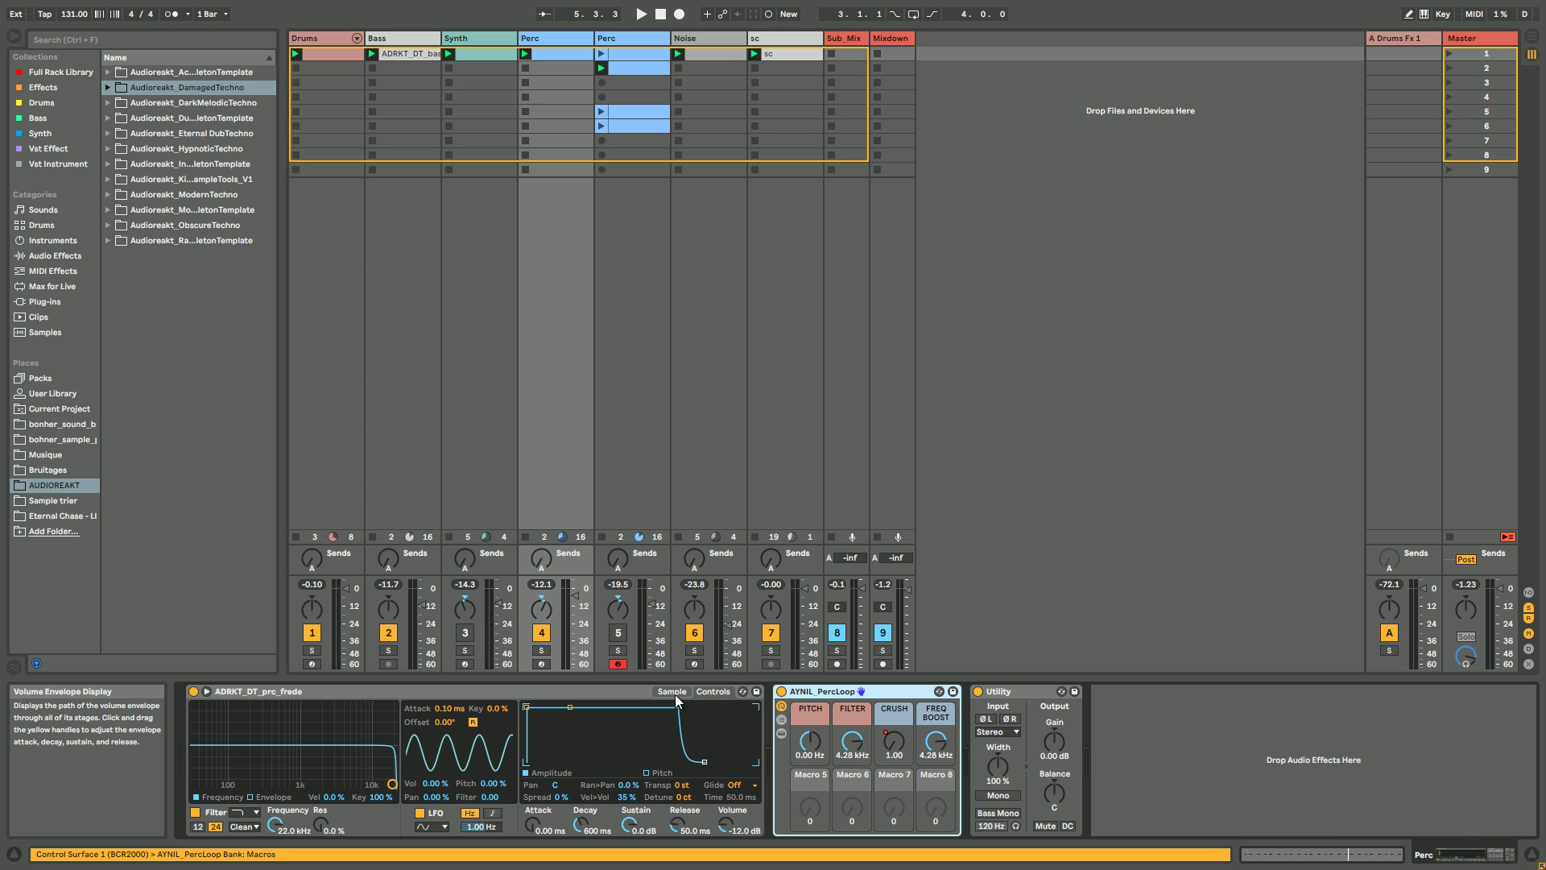
{"action": "left_click", "coordinate": [673, 692]}
{"action": "left_click", "coordinate": [708, 696]}
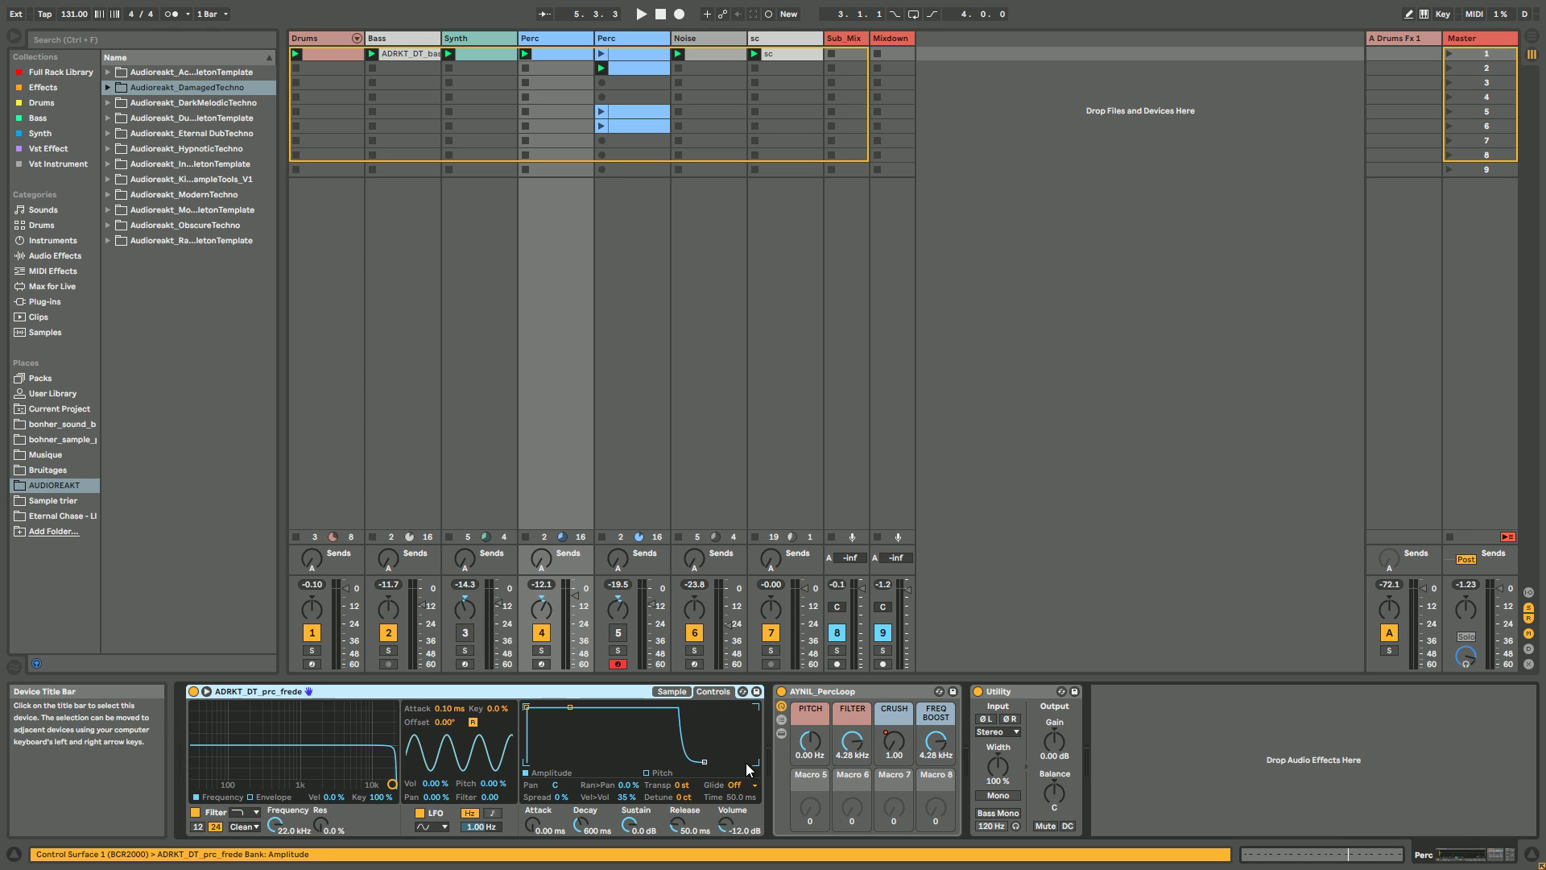
Step: Solo the first Perc track, play it and lower the sampler's transposition to -40 st
{"action": "left_click", "coordinate": [541, 651]}
{"action": "key", "text": "space"}
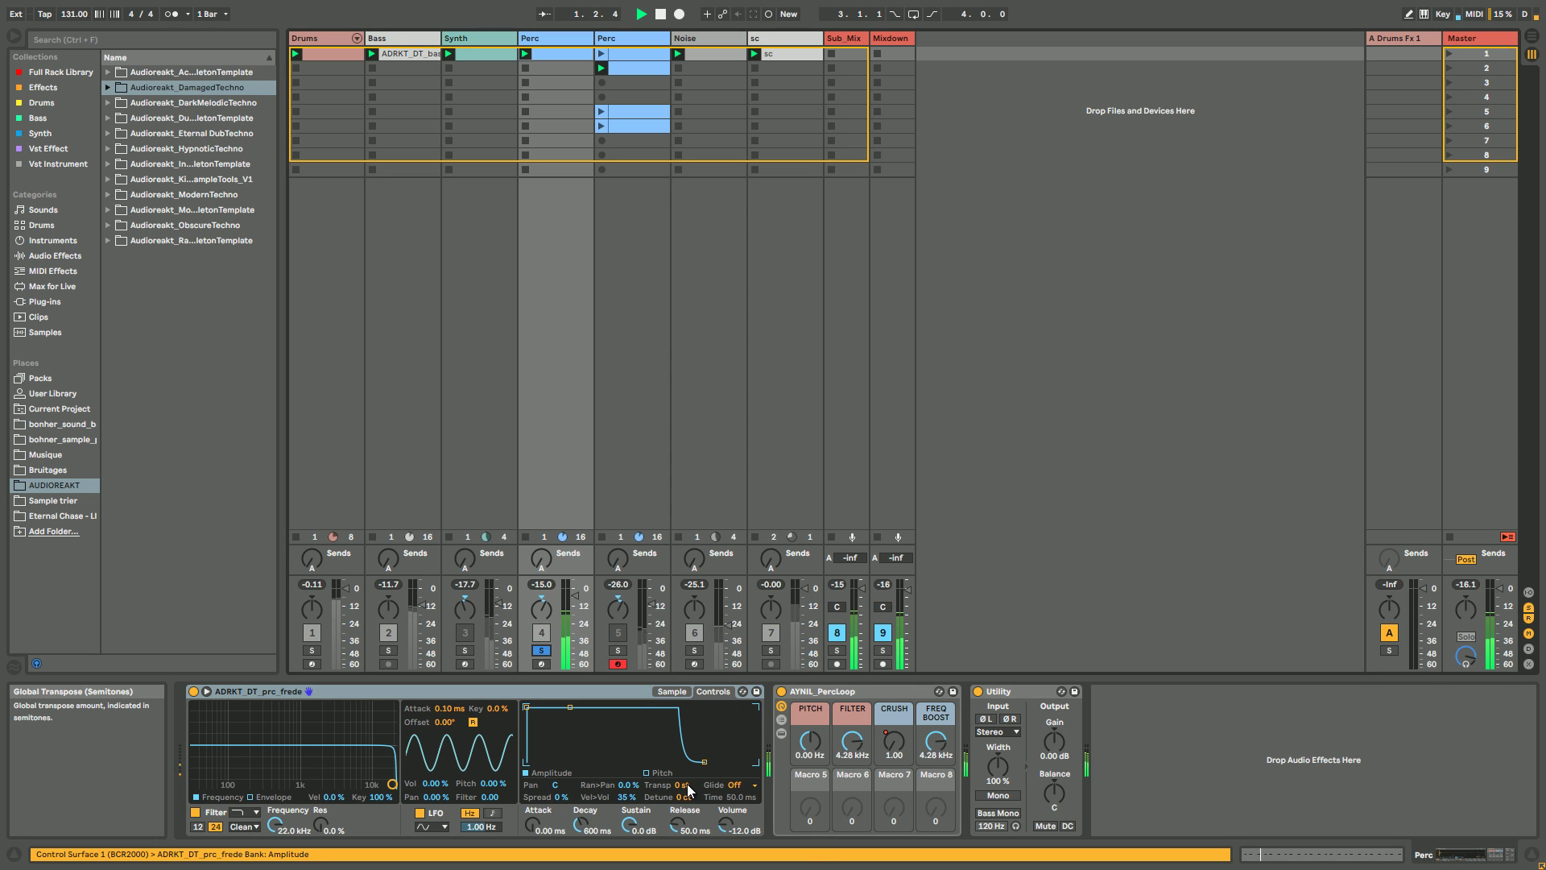
{"action": "key", "text": "space"}
{"action": "key", "text": "space"}
{"action": "left_click_drag", "start_coordinate": [689, 792], "coordinate": [689, 803]}
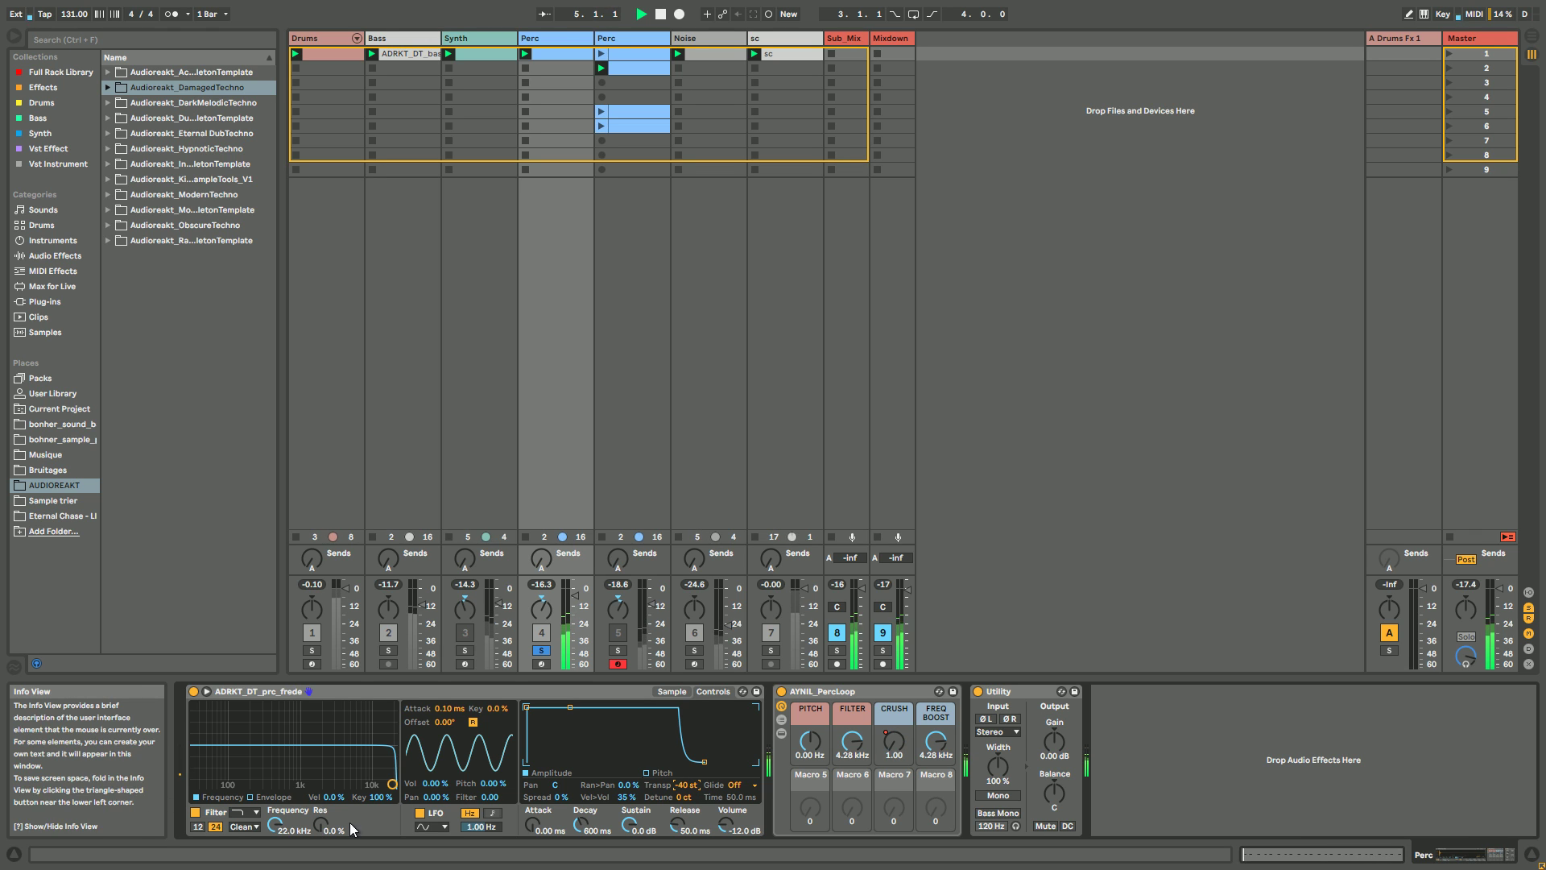
Step: Set the sampler's filter circuit to MS2 with a Drive of 9.71 dB, and unsolo the first Perc track to play the full mix
{"action": "left_click", "coordinate": [243, 826]}
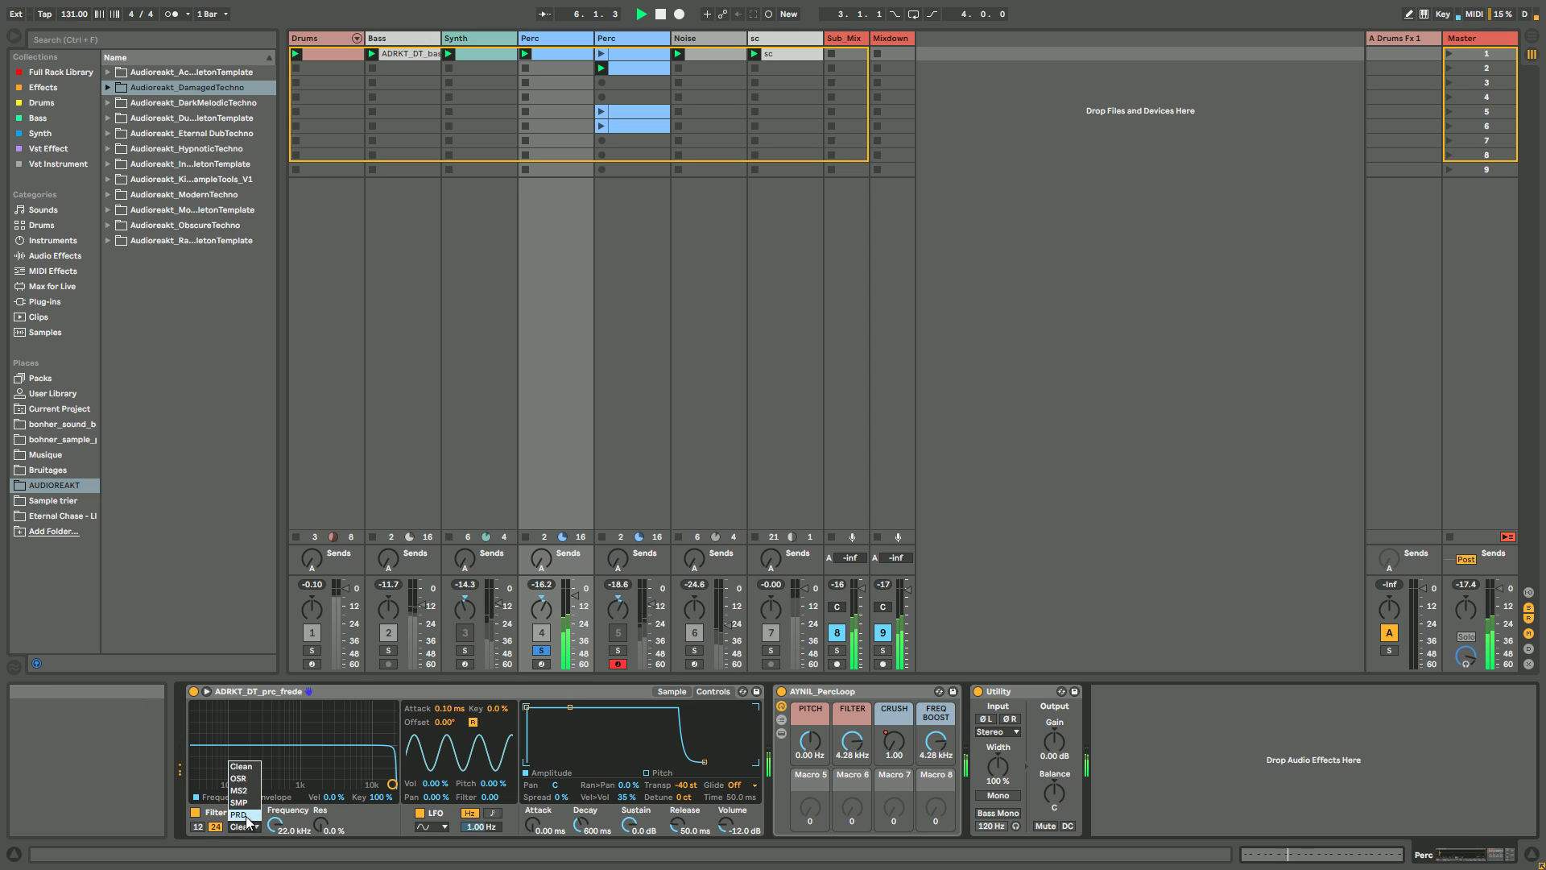
{"action": "left_click", "coordinate": [239, 789]}
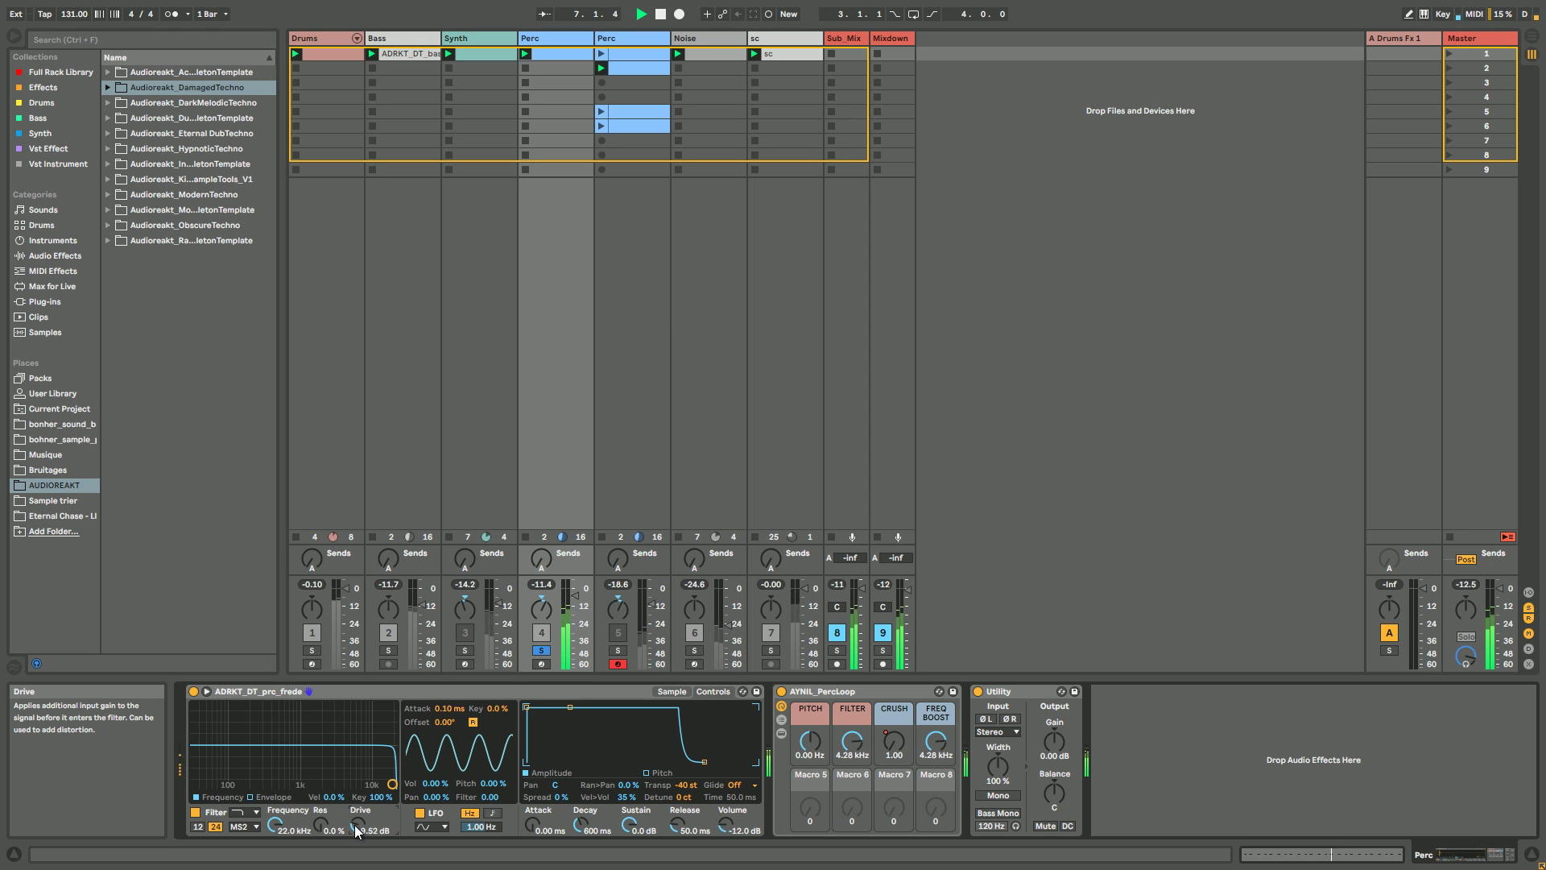
{"action": "left_click", "coordinate": [541, 650]}
{"action": "key", "text": "space"}
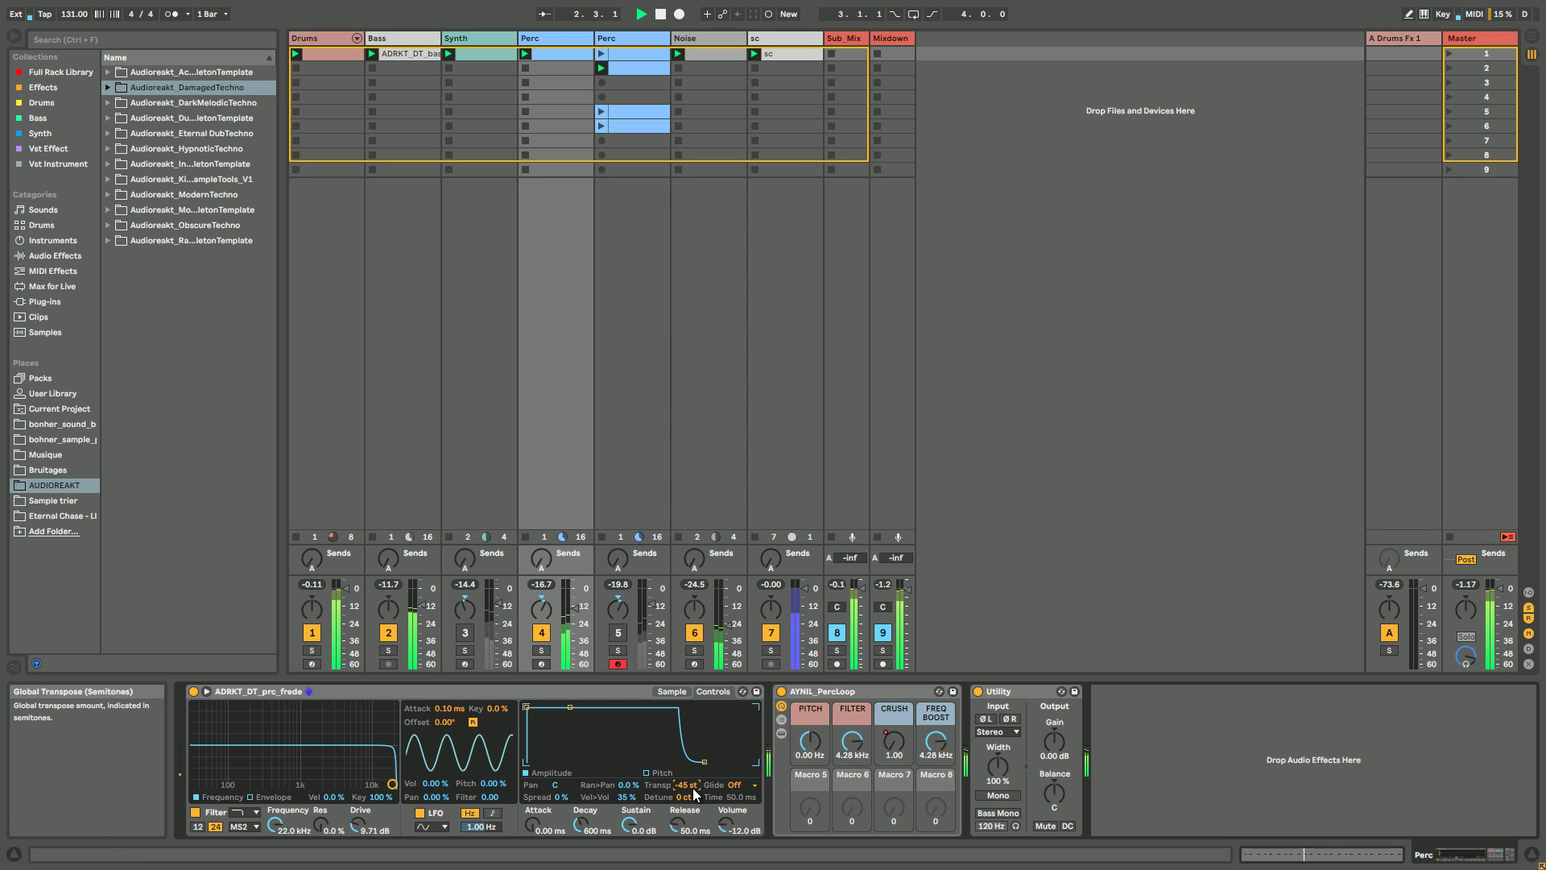
Step: Set the sampler's transposition to 0 st and select the AYNIL_PercLoop rack
{"action": "left_click_drag", "start_coordinate": [694, 782], "coordinate": [694, 793]}
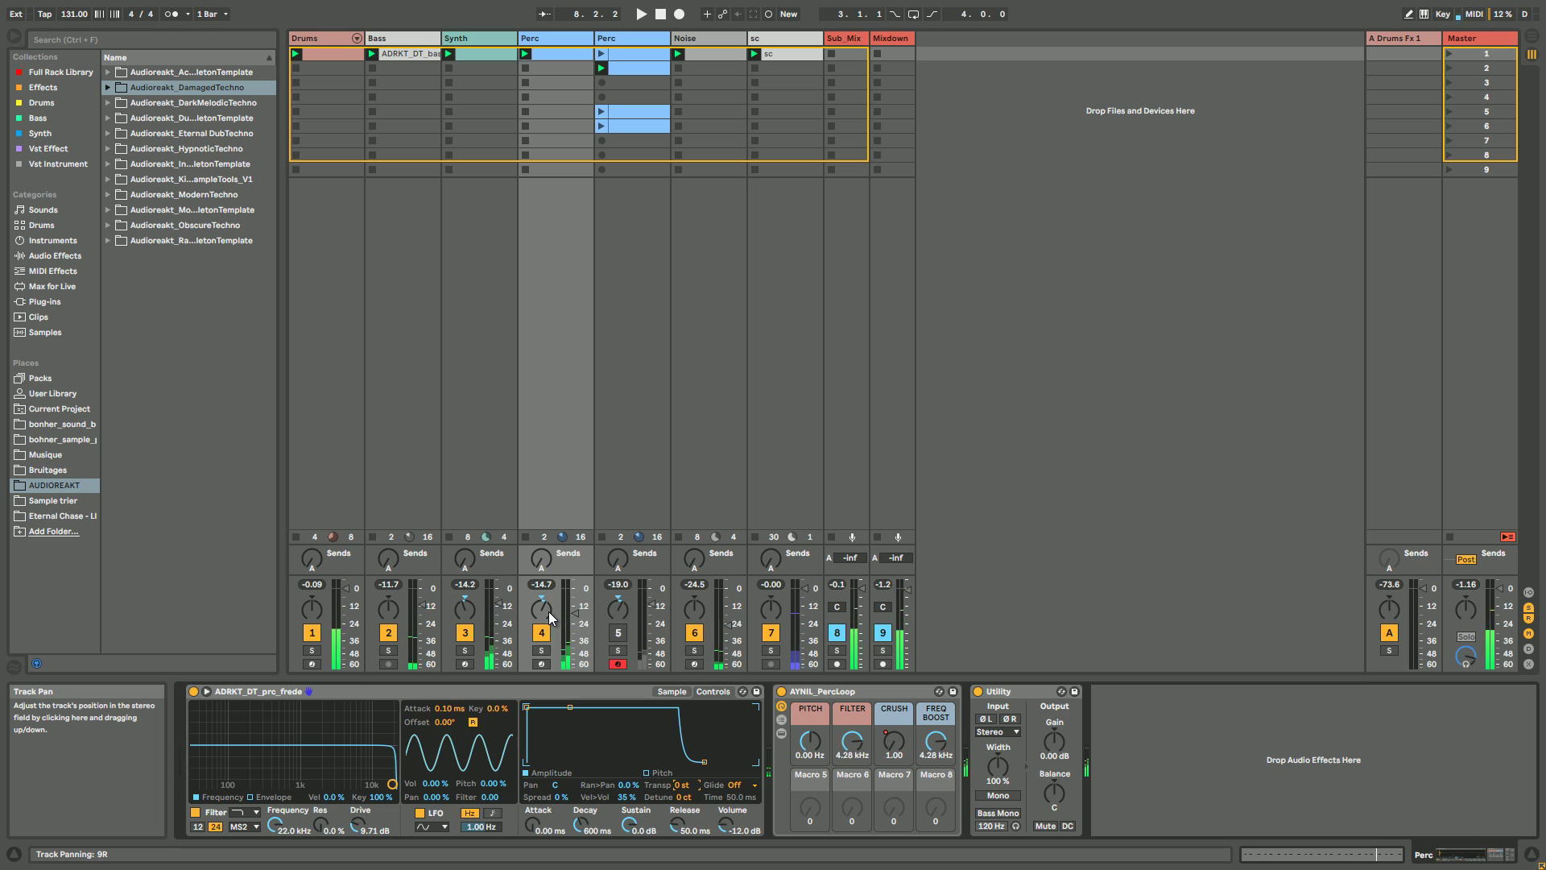
{"action": "left_click", "coordinate": [847, 694]}
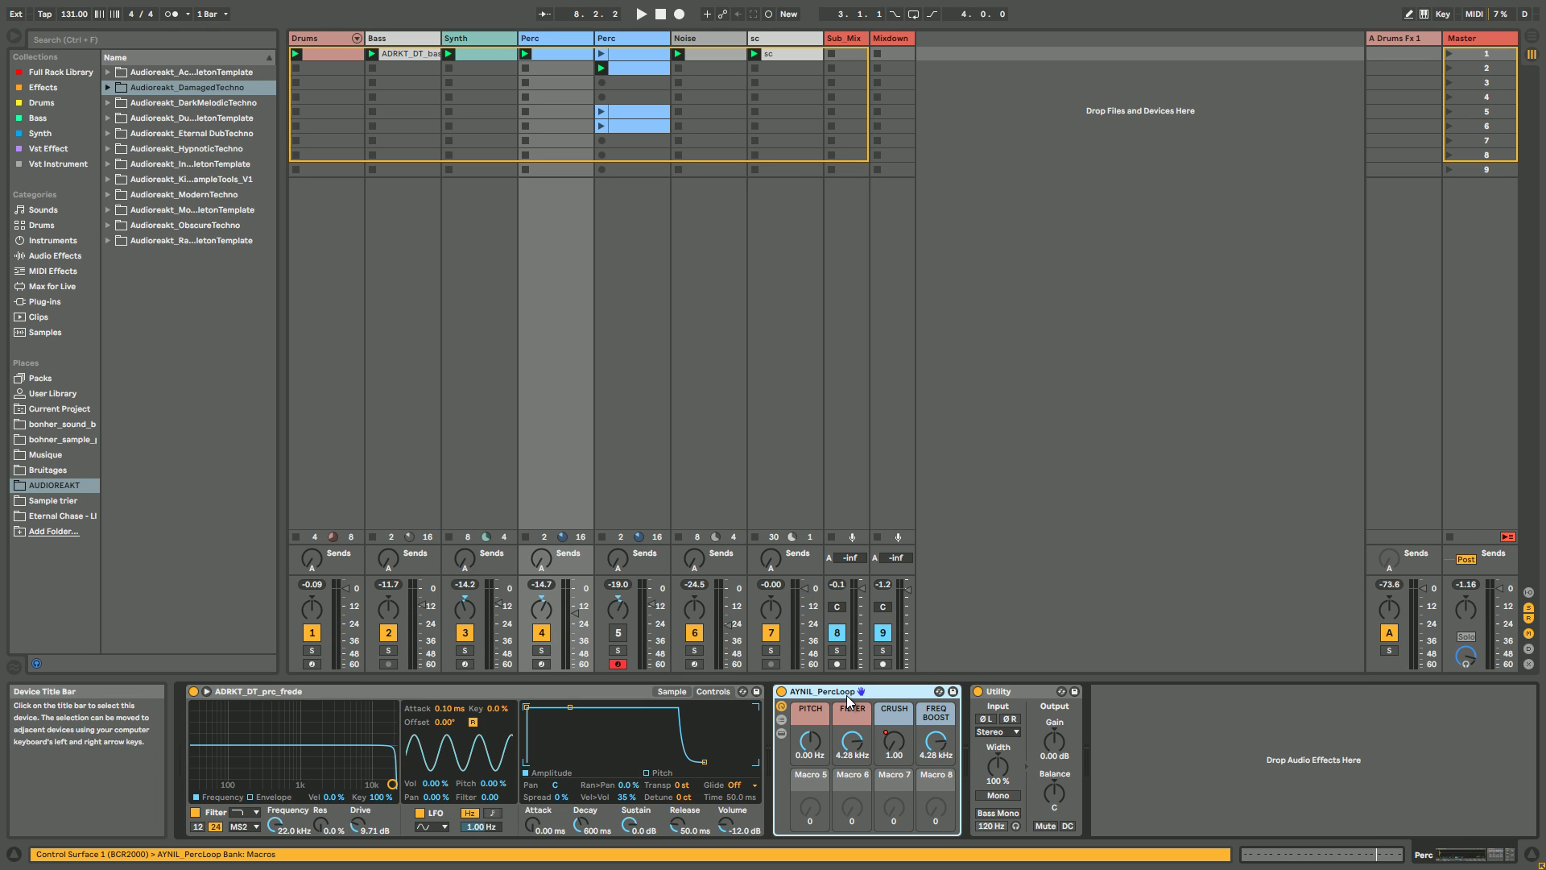